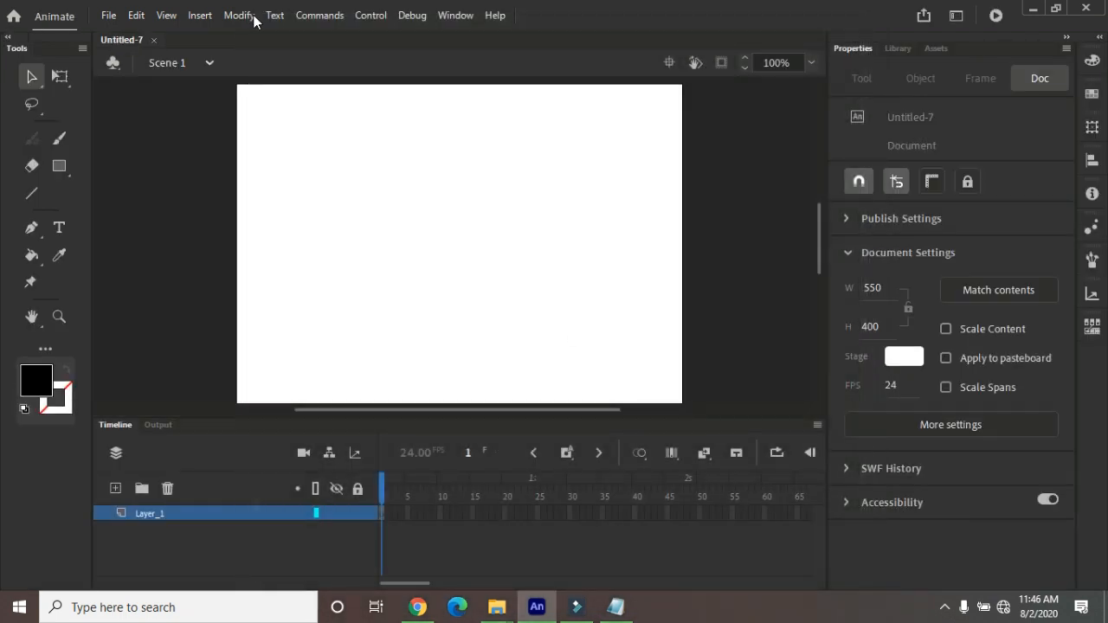
- Draw a solid black square about 76 px wide in the upper middle of the stage and select it
click(59, 166)
drag(373, 176, 435, 238)
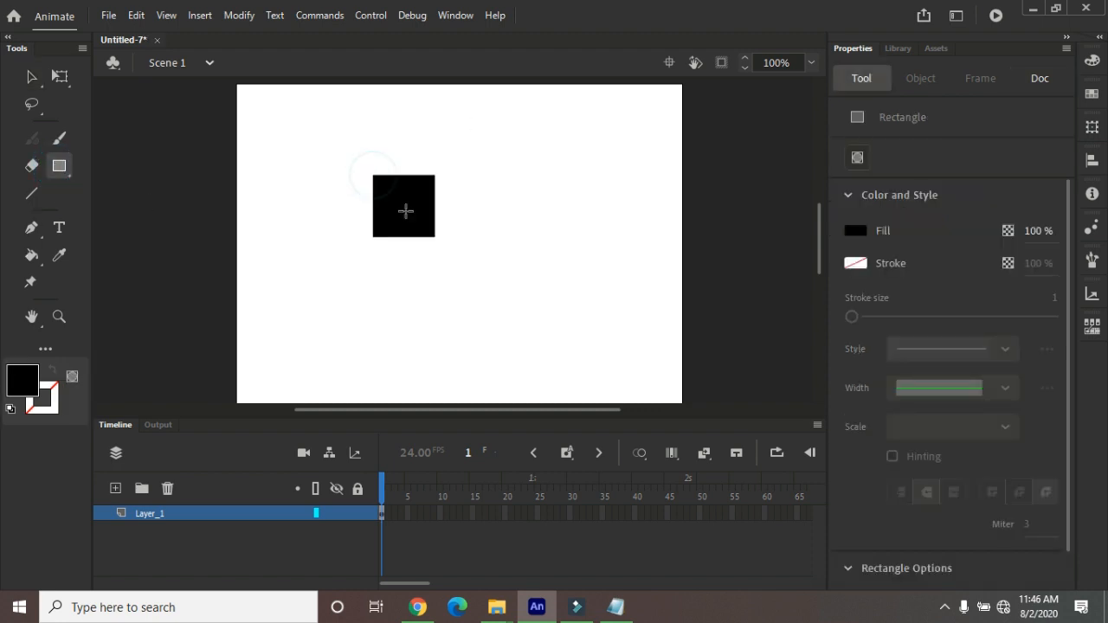
click(31, 76)
click(409, 201)
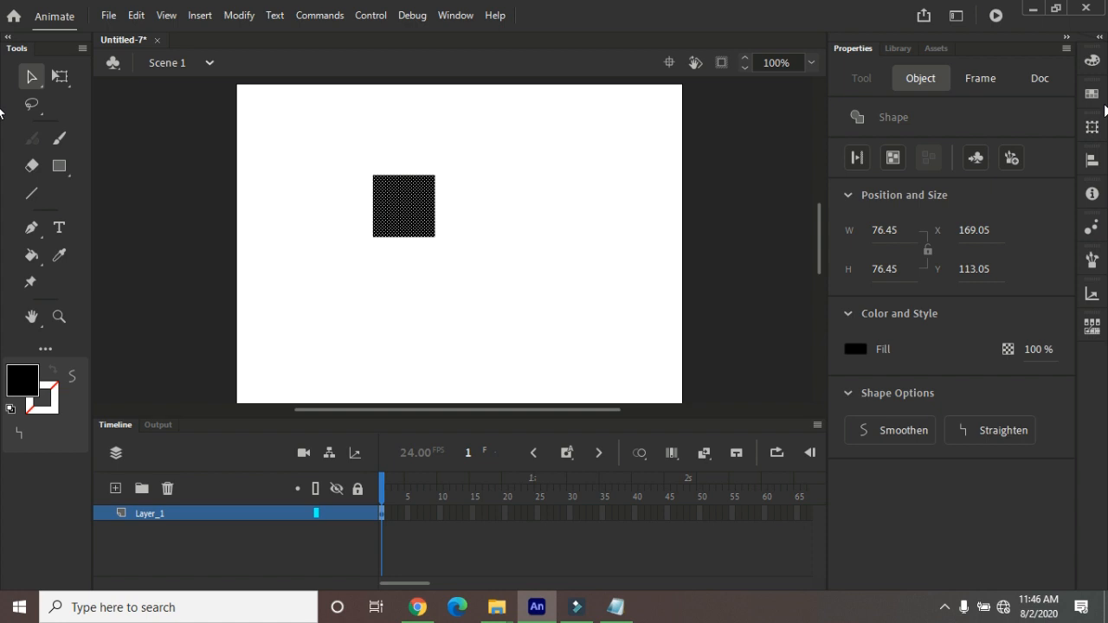
- Match the square's width and height to the stage and centre it horizontally and vertically on the stage
click(1092, 161)
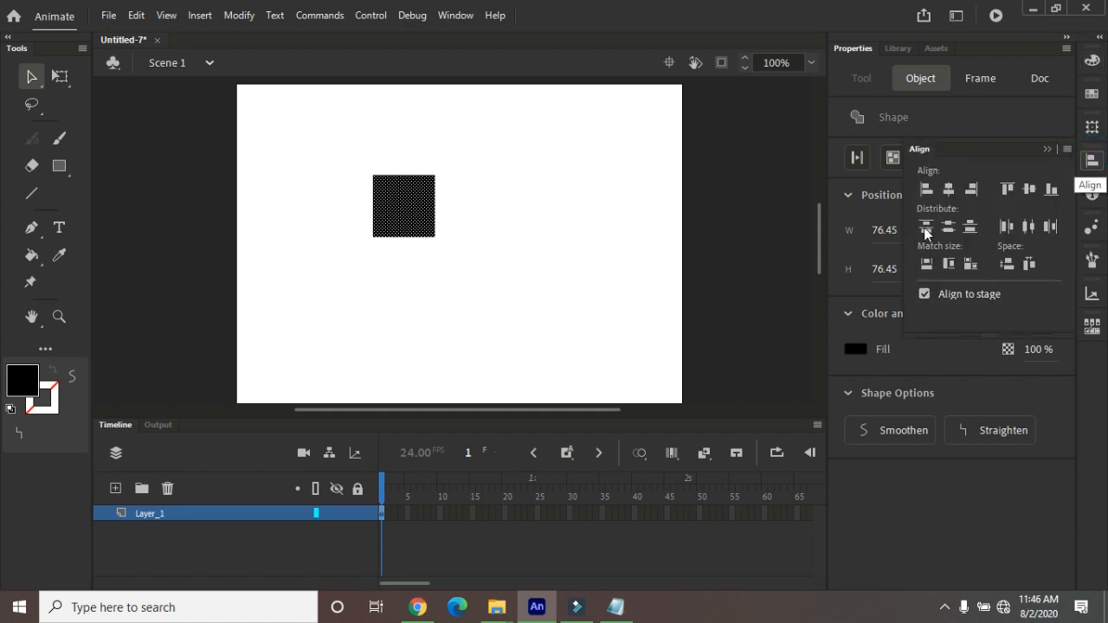
click(927, 263)
click(949, 264)
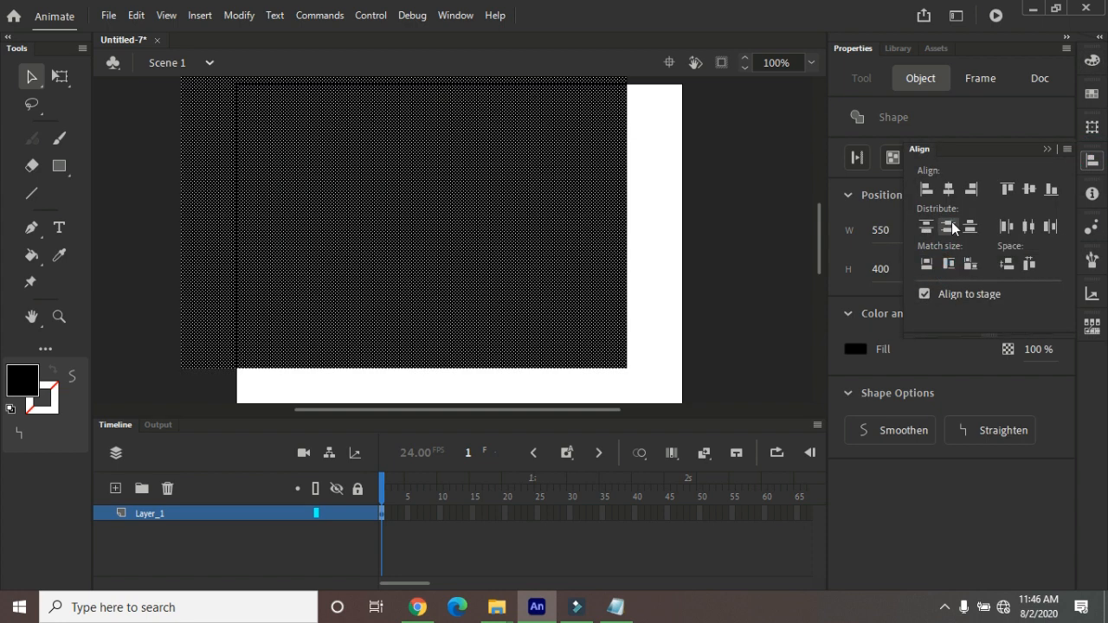
click(949, 227)
click(948, 189)
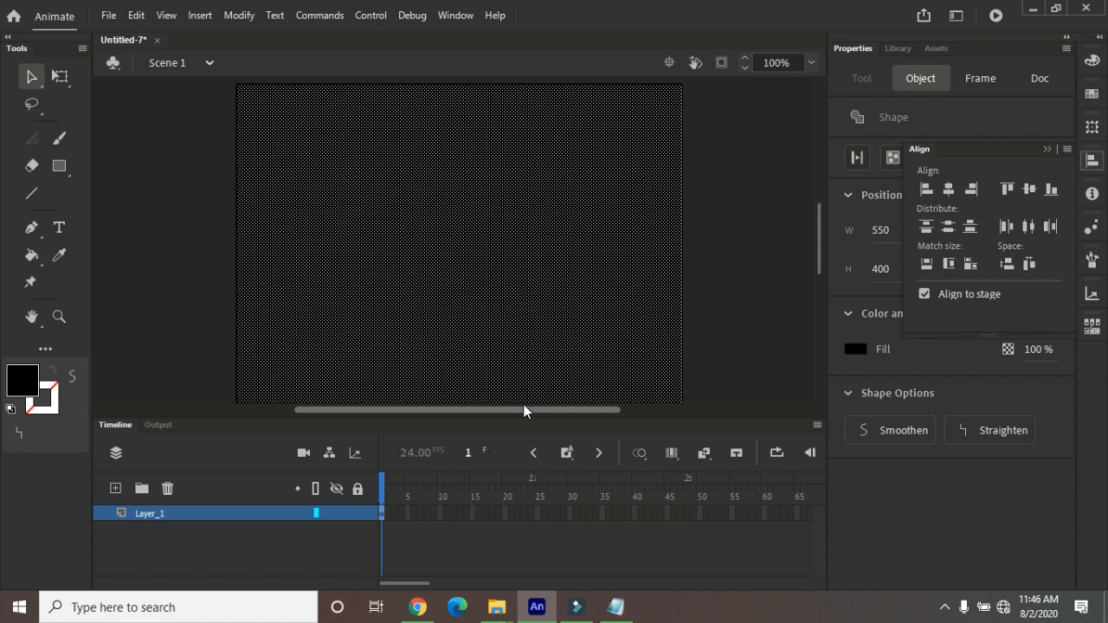
- Try a black-to-white linear gradient fill on the stage-sized rectangle
click(724, 225)
click(467, 305)
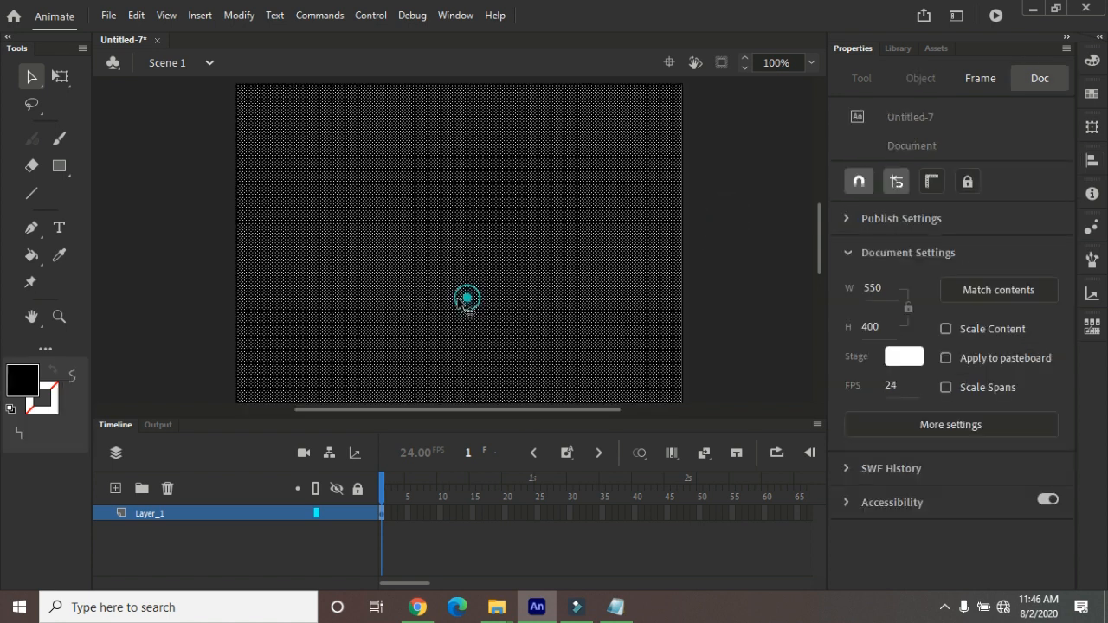
click(455, 14)
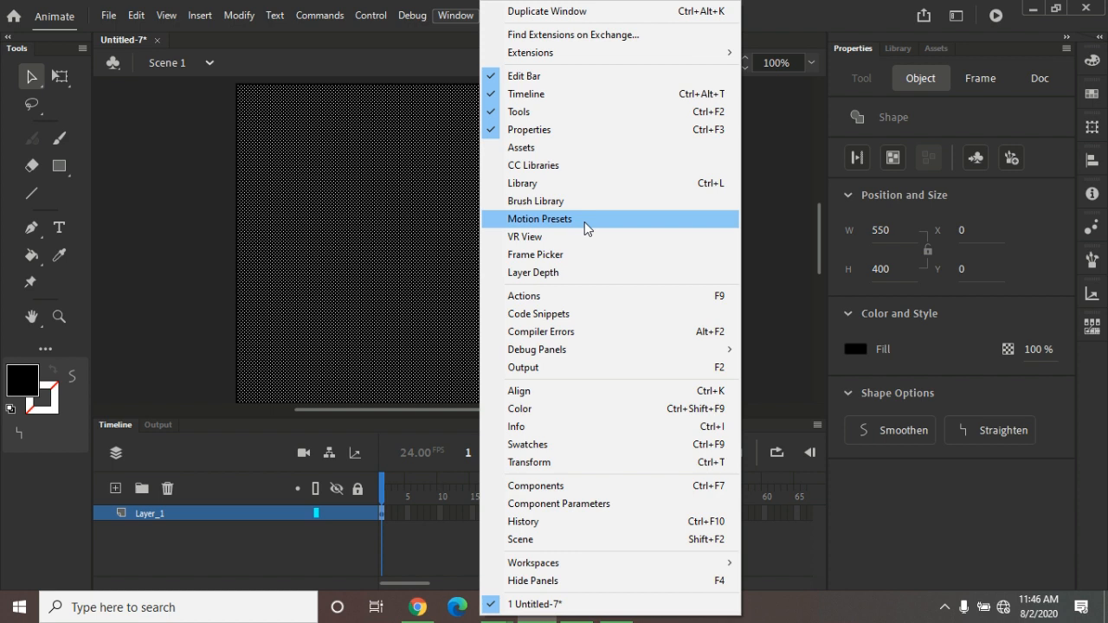
click(594, 409)
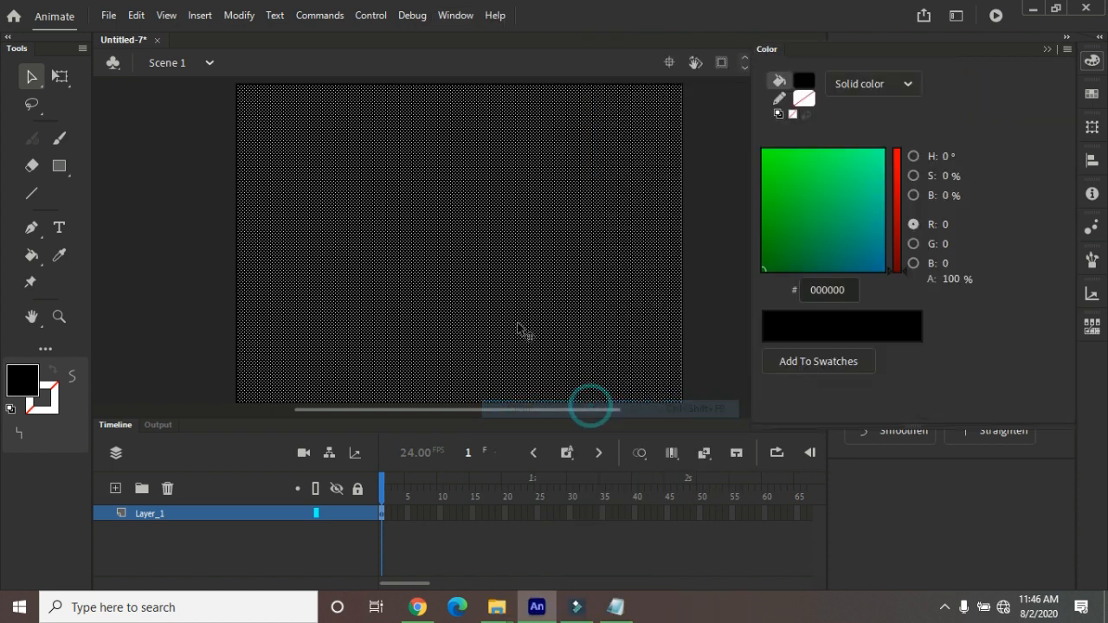
click(876, 83)
click(856, 167)
click(866, 86)
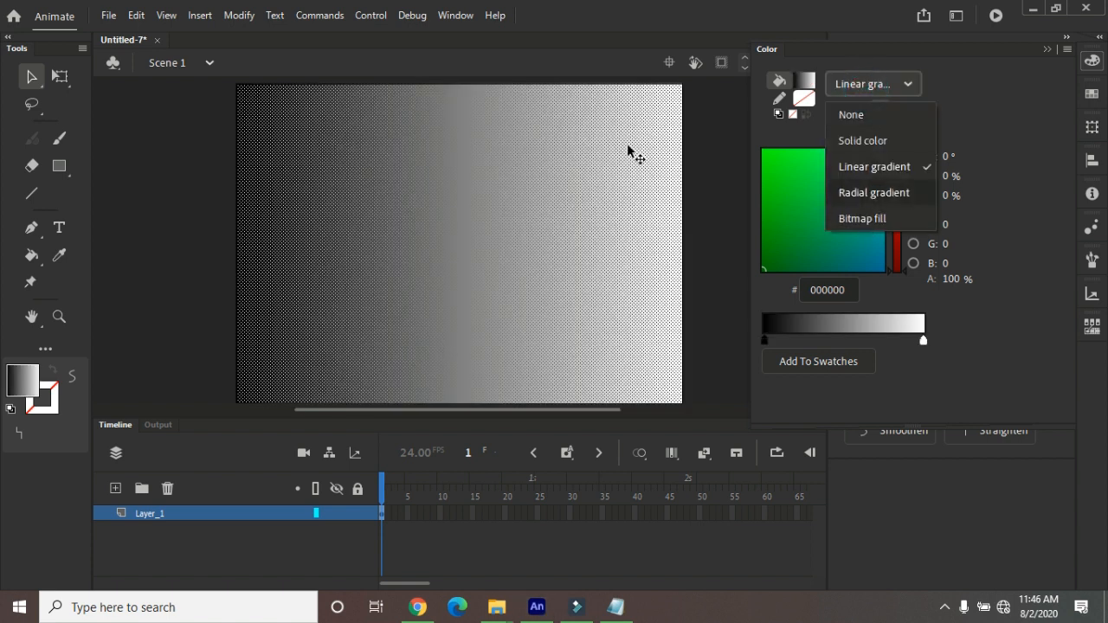
click(111, 17)
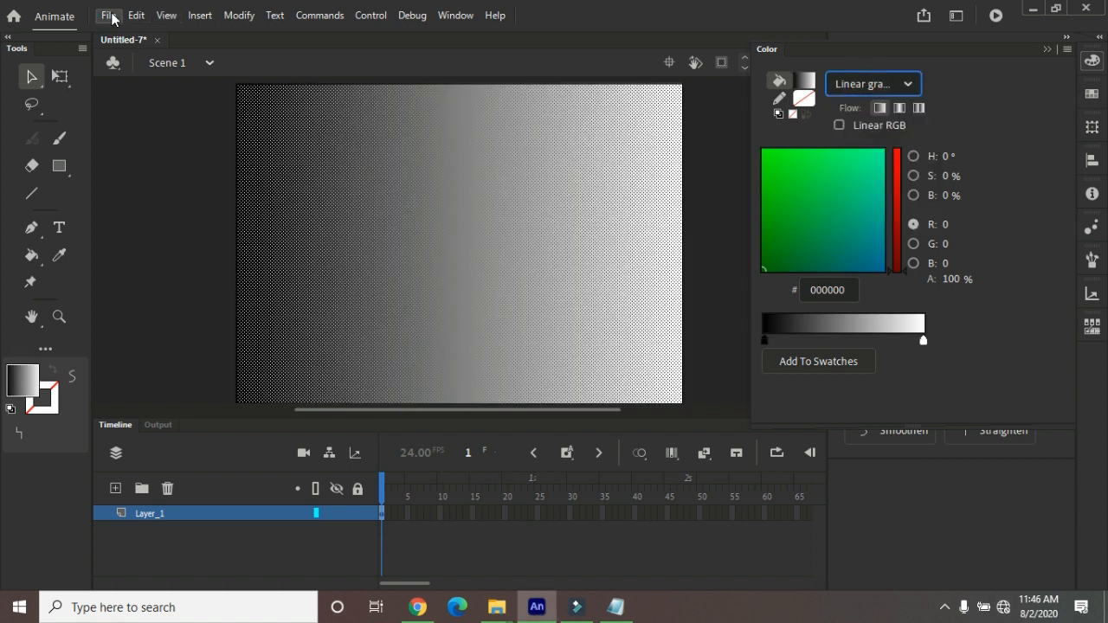
- Import images 1, 2, both 3 files, 5, 1200px-hibiscus_brilliant, the sunlight and airplane pictures, and the boll song audio from the Desktop into the library
click(109, 15)
mouse_move(258, 257)
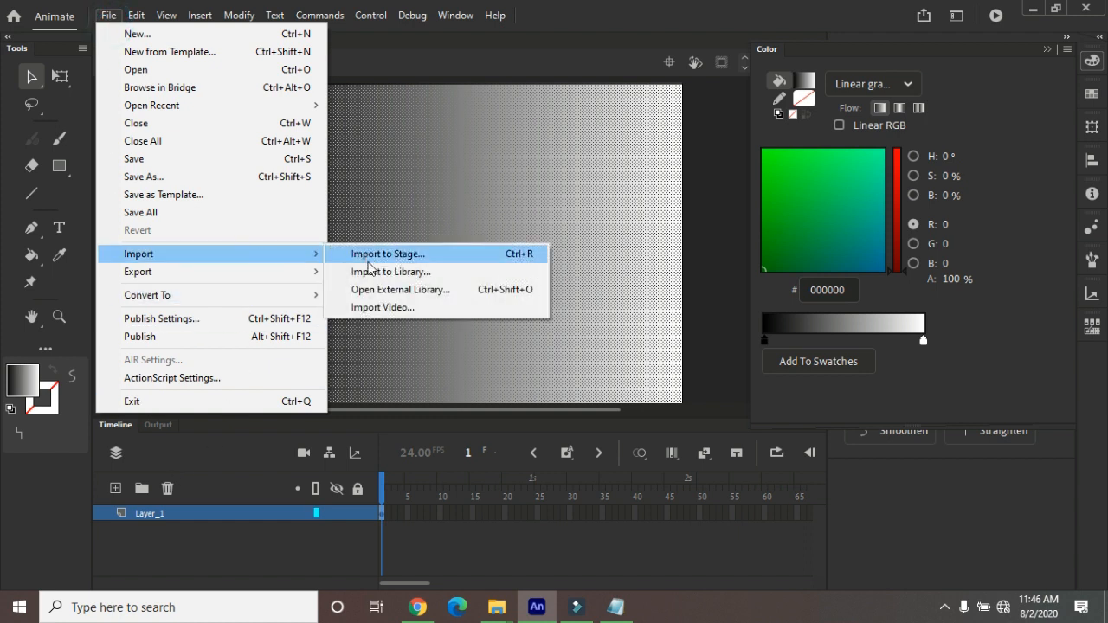
click(372, 269)
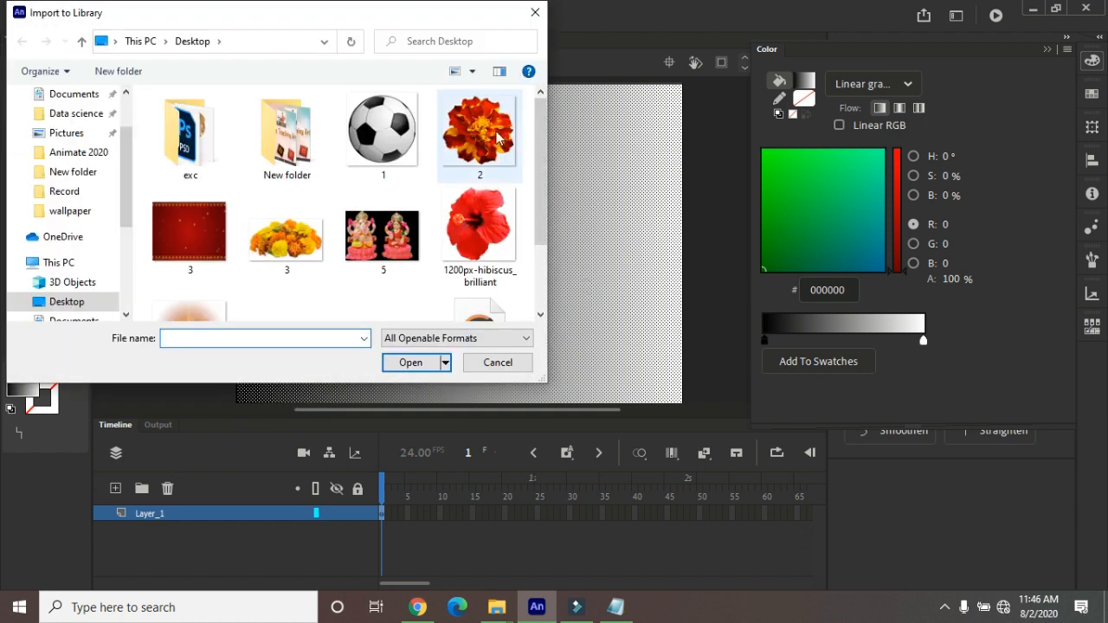
click(370, 141)
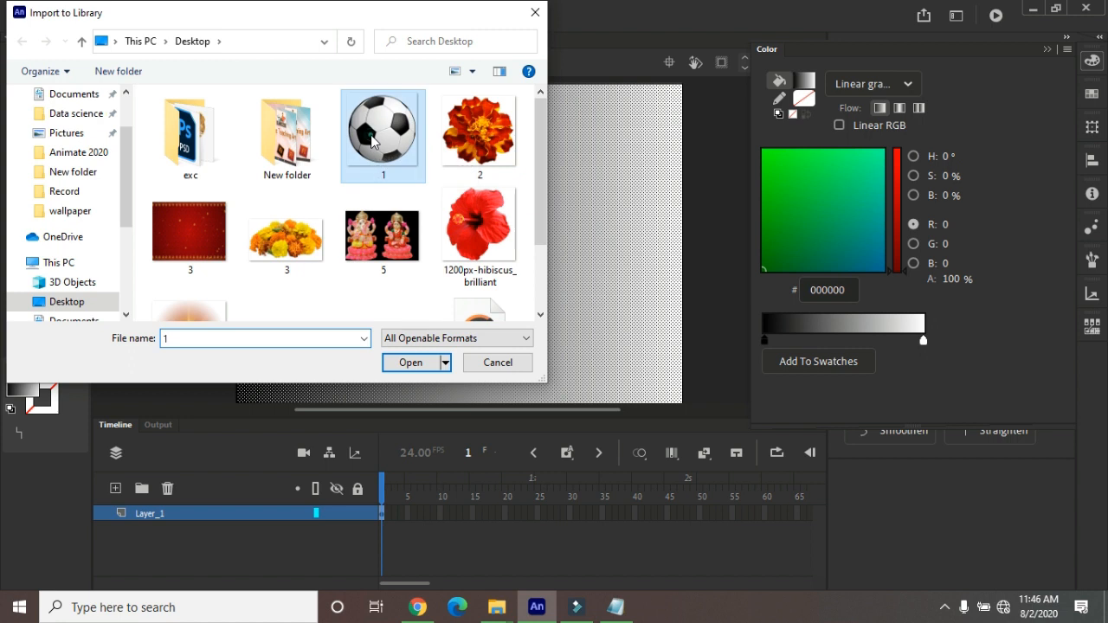
ctrl+click(504, 136)
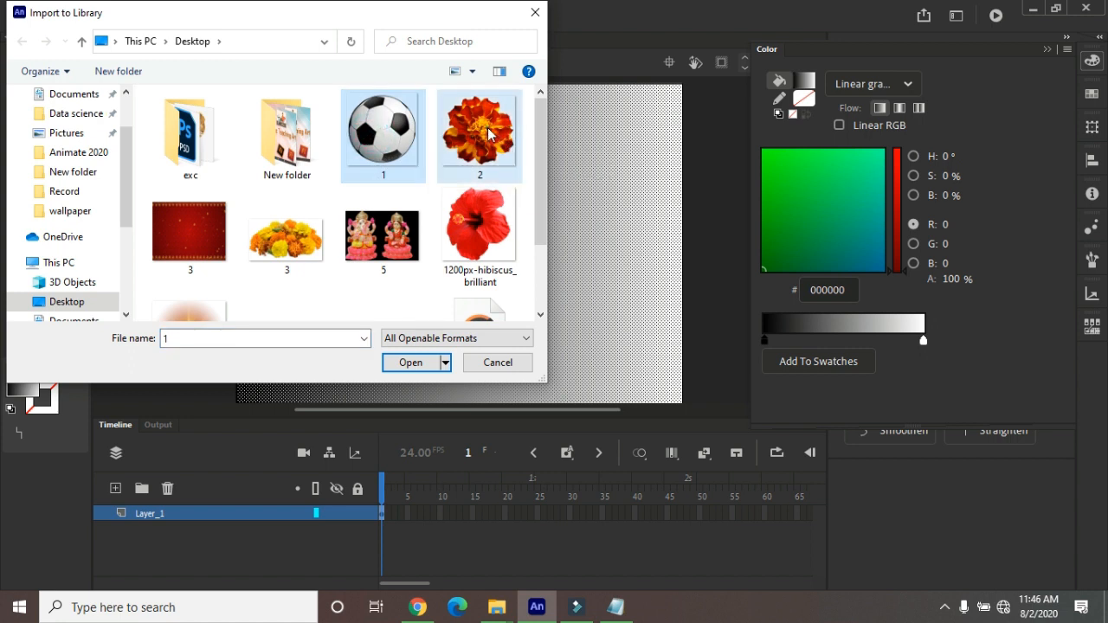
ctrl+click(468, 244)
ctrl+click(381, 233)
ctrl+click(286, 234)
ctrl+click(189, 232)
scroll(543, 199, down, 2)
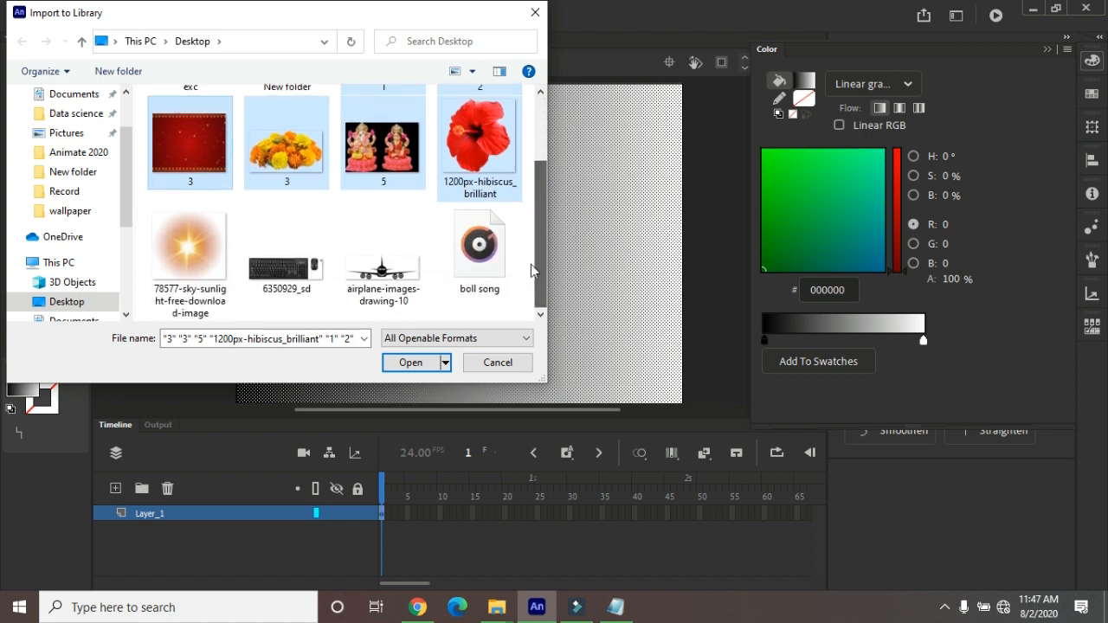
drag(516, 255, 395, 273)
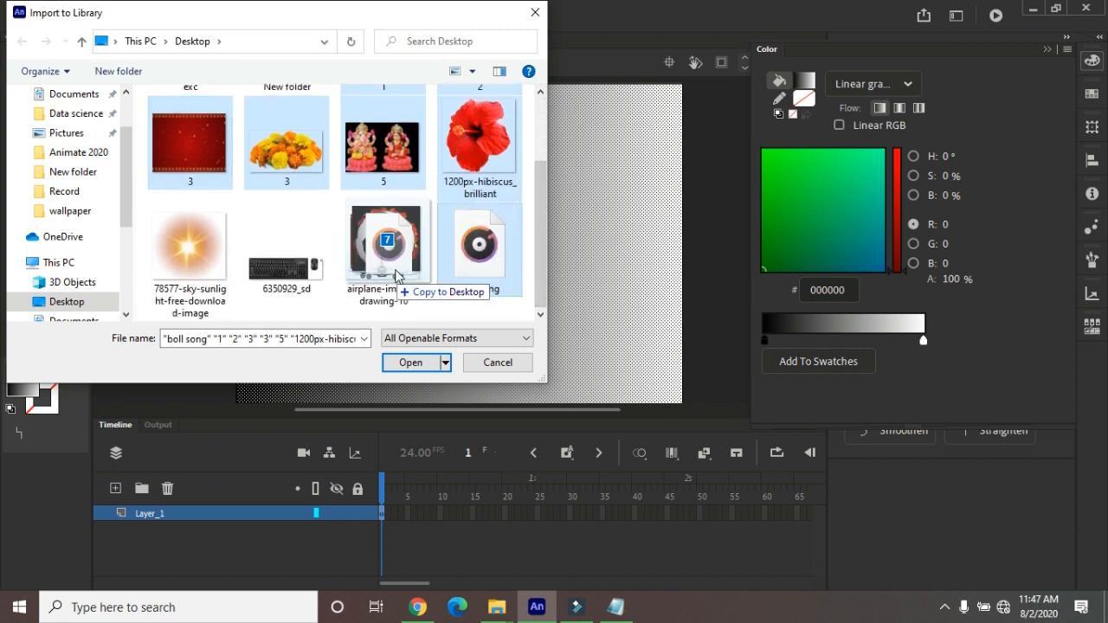
ctrl+click(389, 270)
ctrl+click(219, 263)
click(397, 362)
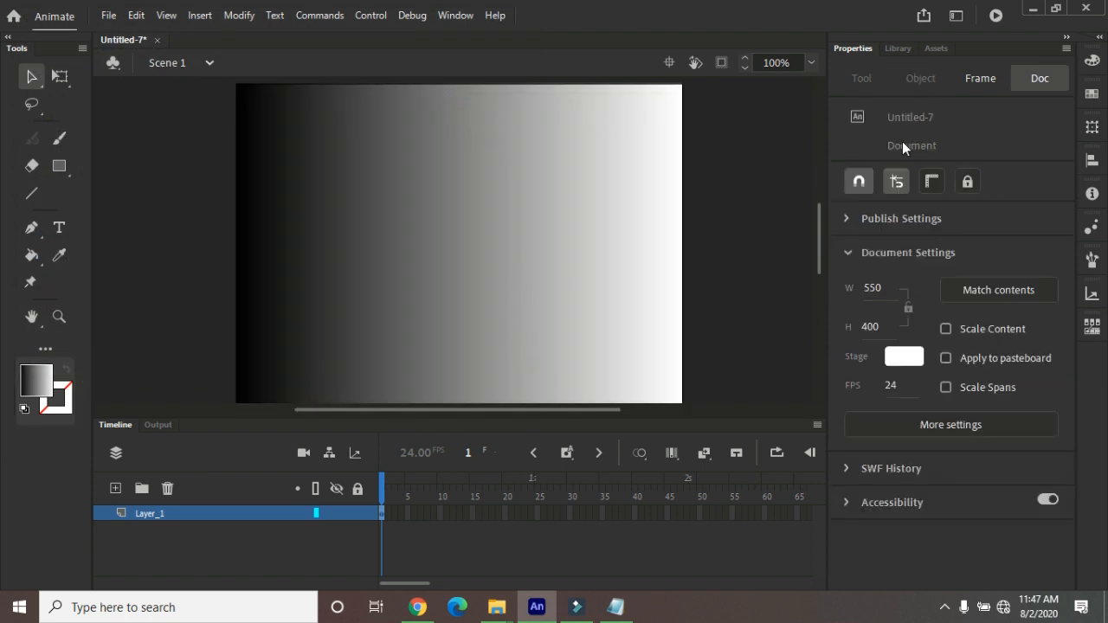
- Fill the stage-sized rectangle with the red ornamented image 3.jpg as a bitmap fill, after previewing the first library images
click(541, 217)
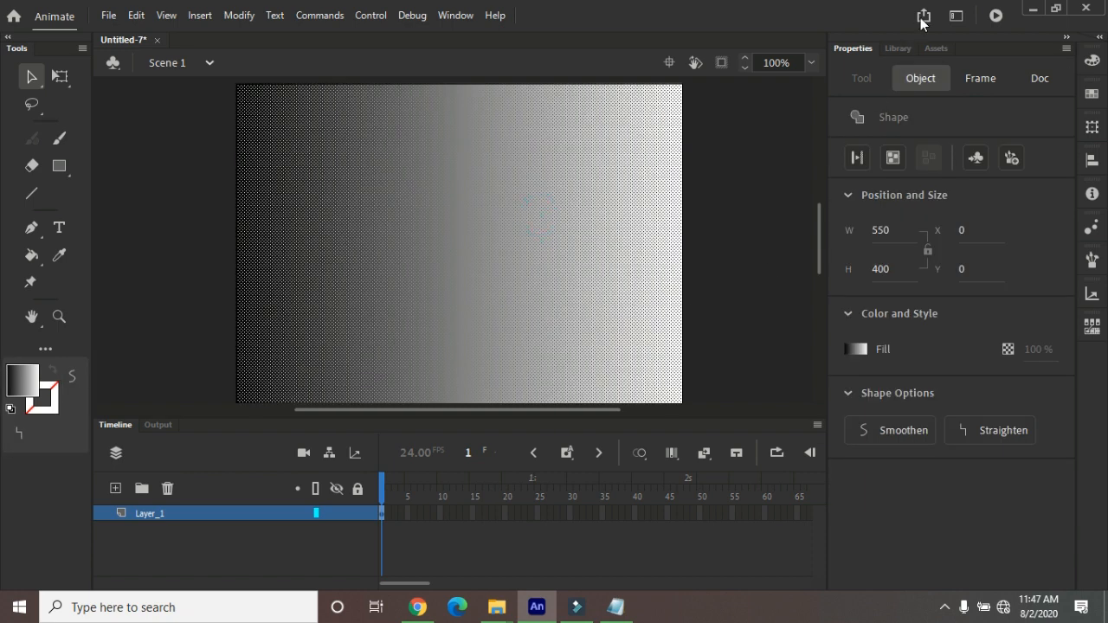
click(898, 49)
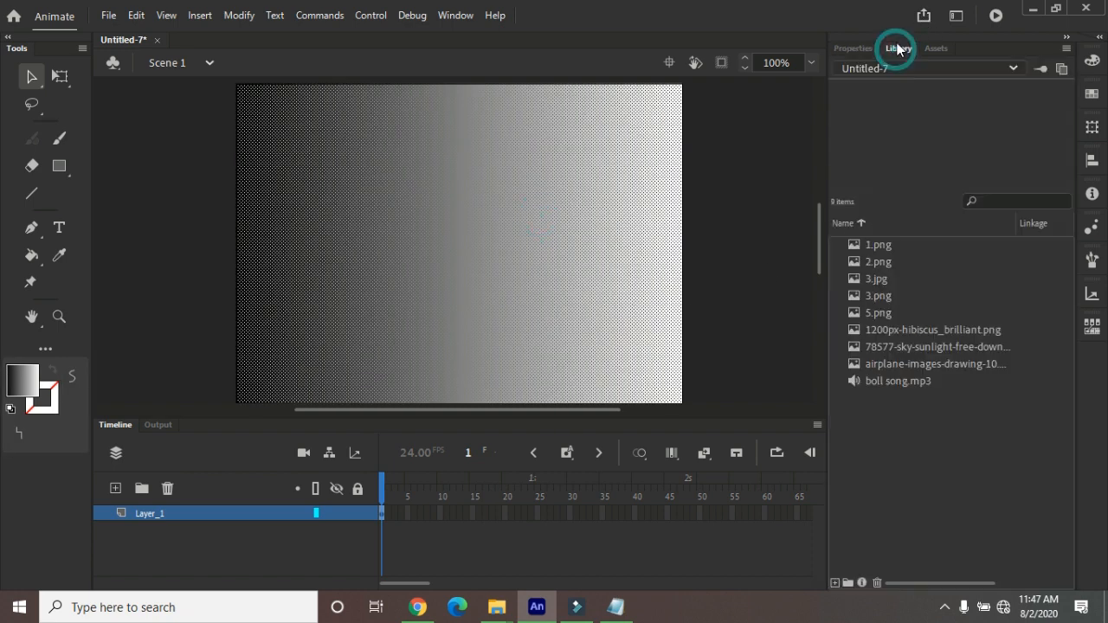
click(878, 247)
click(878, 262)
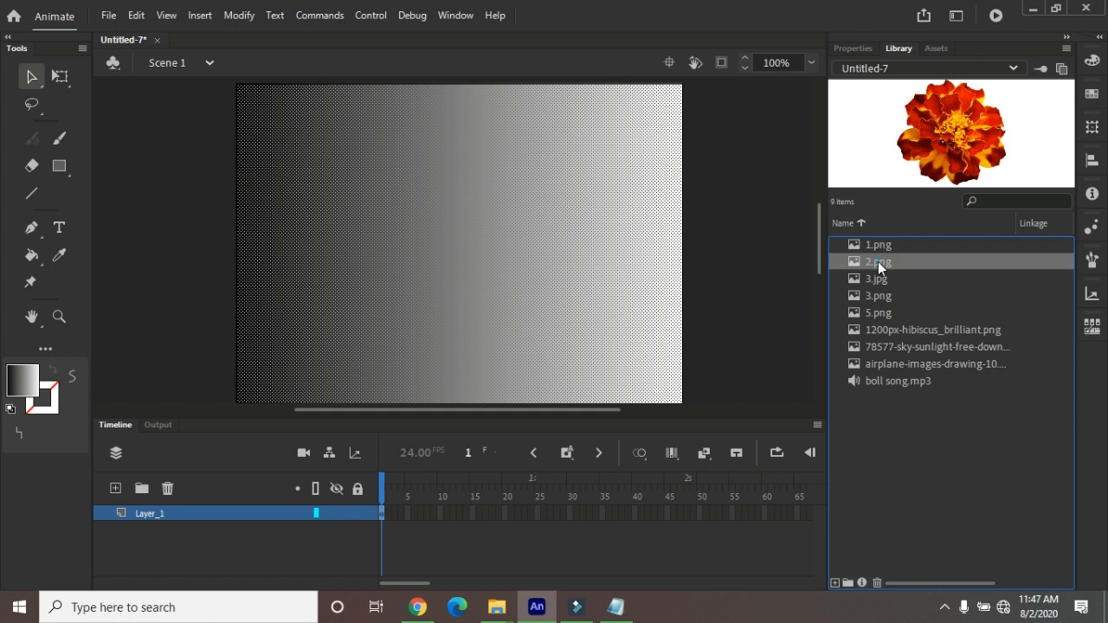
click(877, 279)
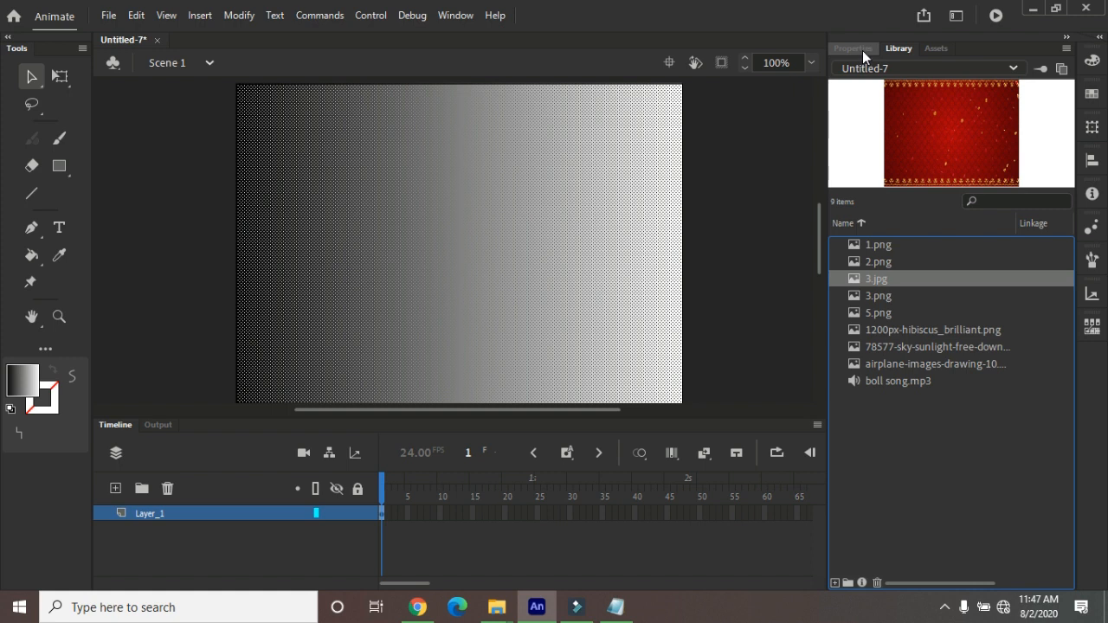
click(455, 16)
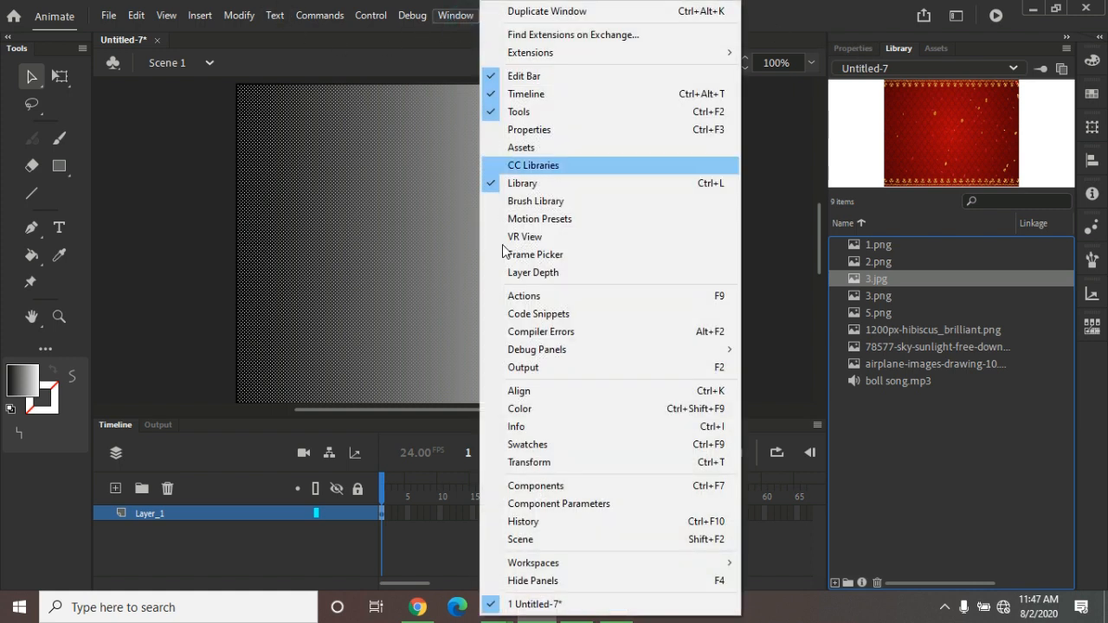
click(548, 410)
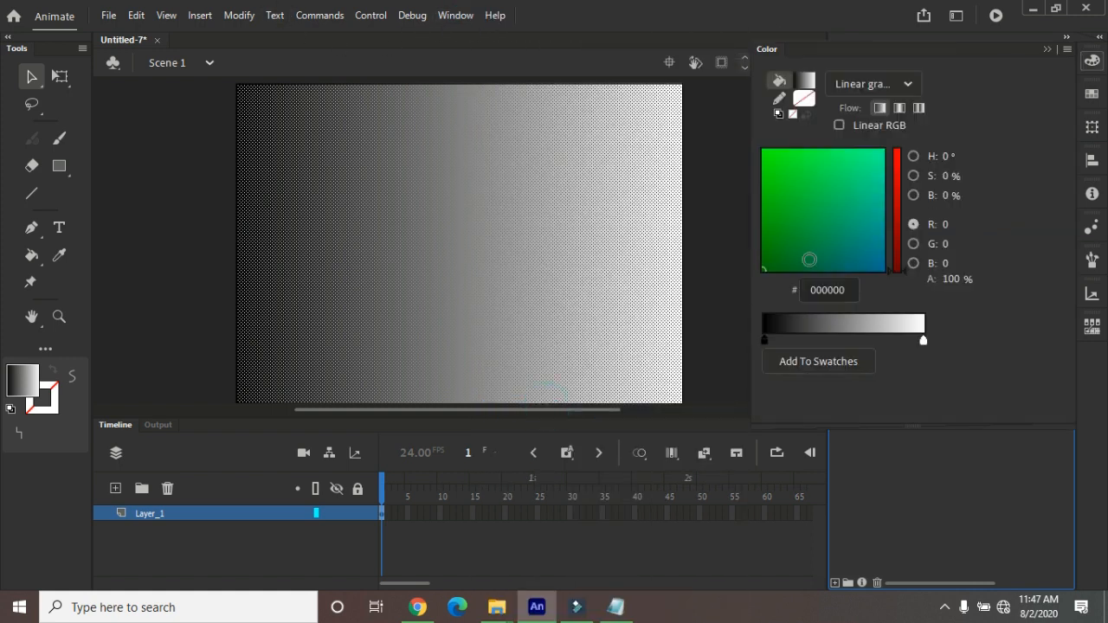
click(862, 84)
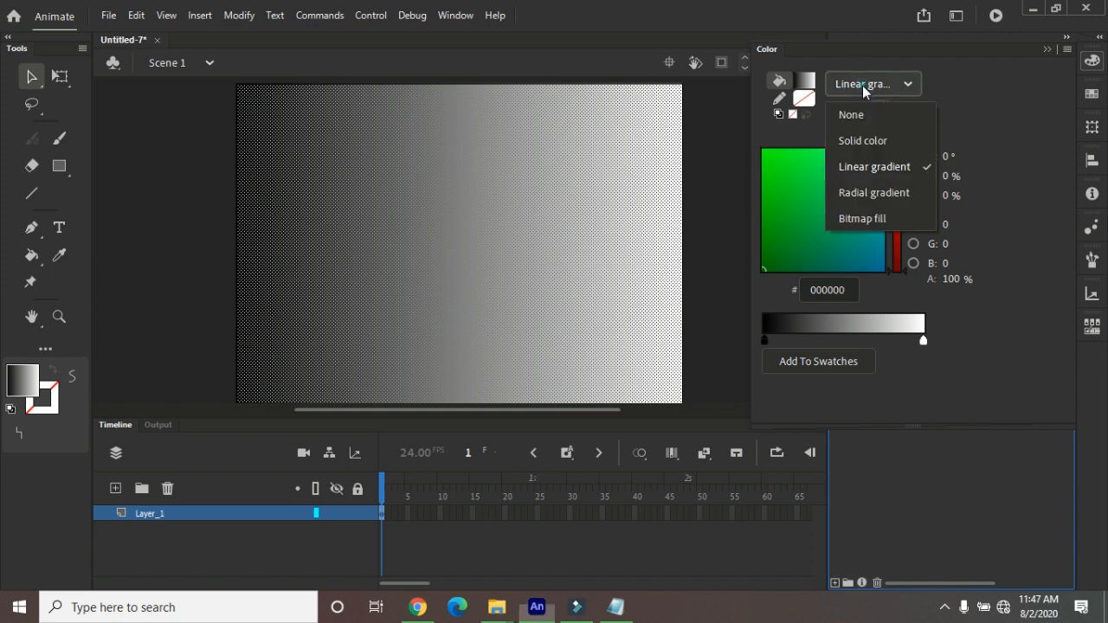
click(870, 224)
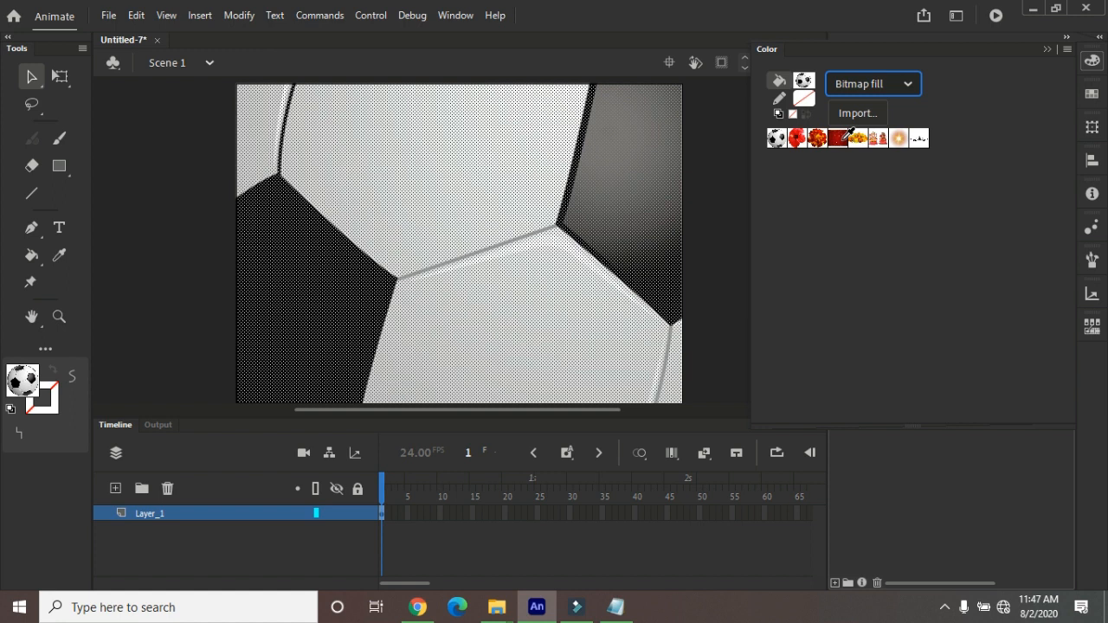
click(838, 137)
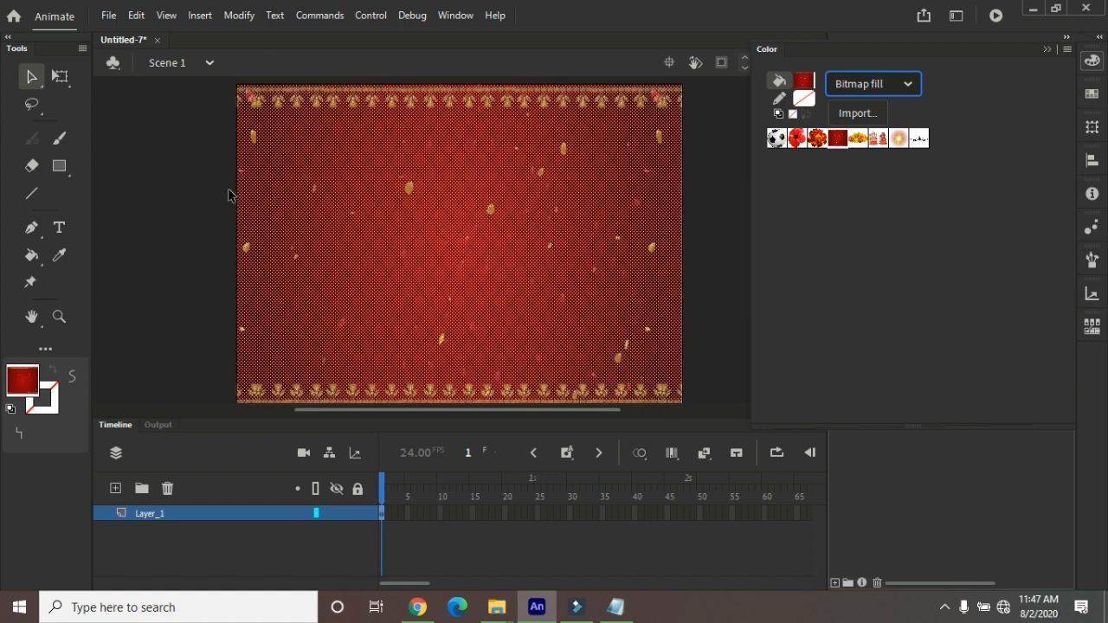
key(ctrl+l)
click(176, 187)
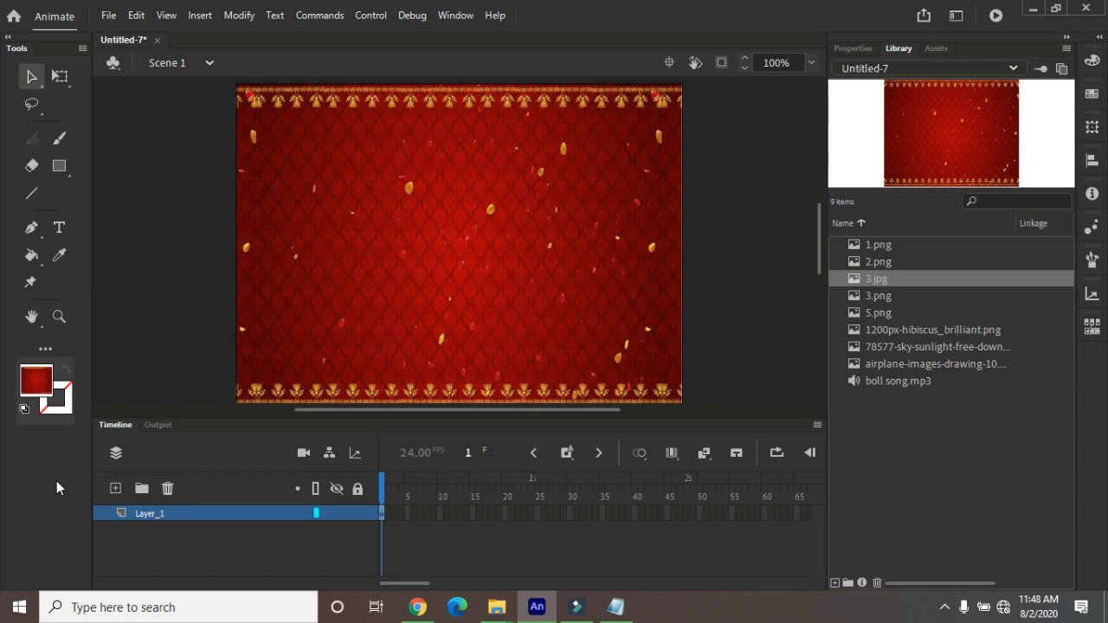
- Insert a keyframe at frame 50 and delete the middle of the red rectangle there, leaving only narrow strips along both sides
click(700, 513)
key(F5)
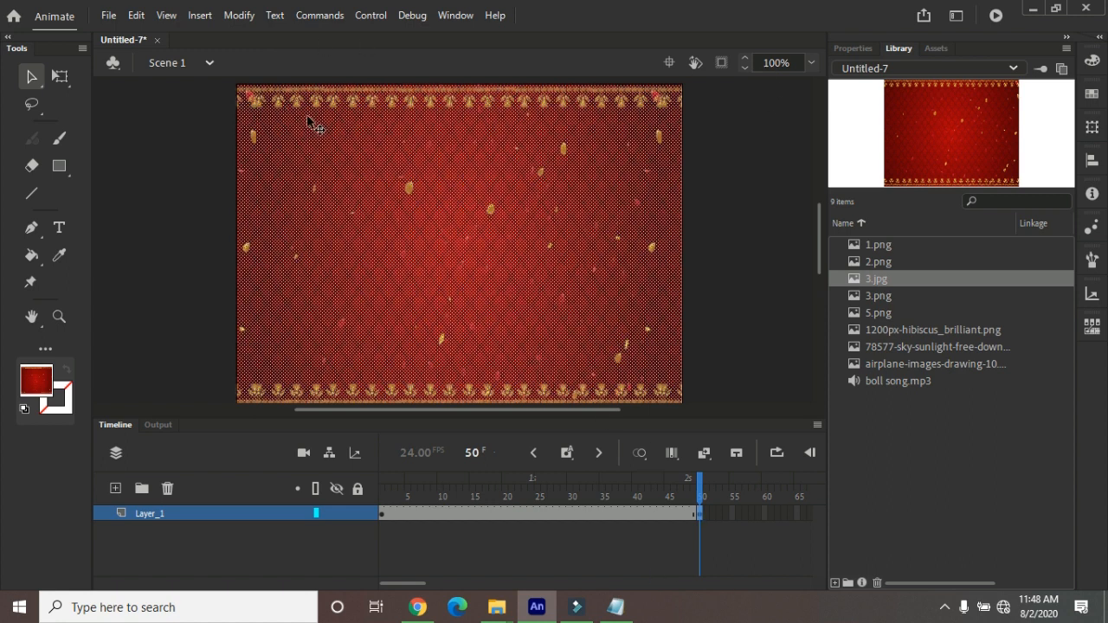
click(327, 220)
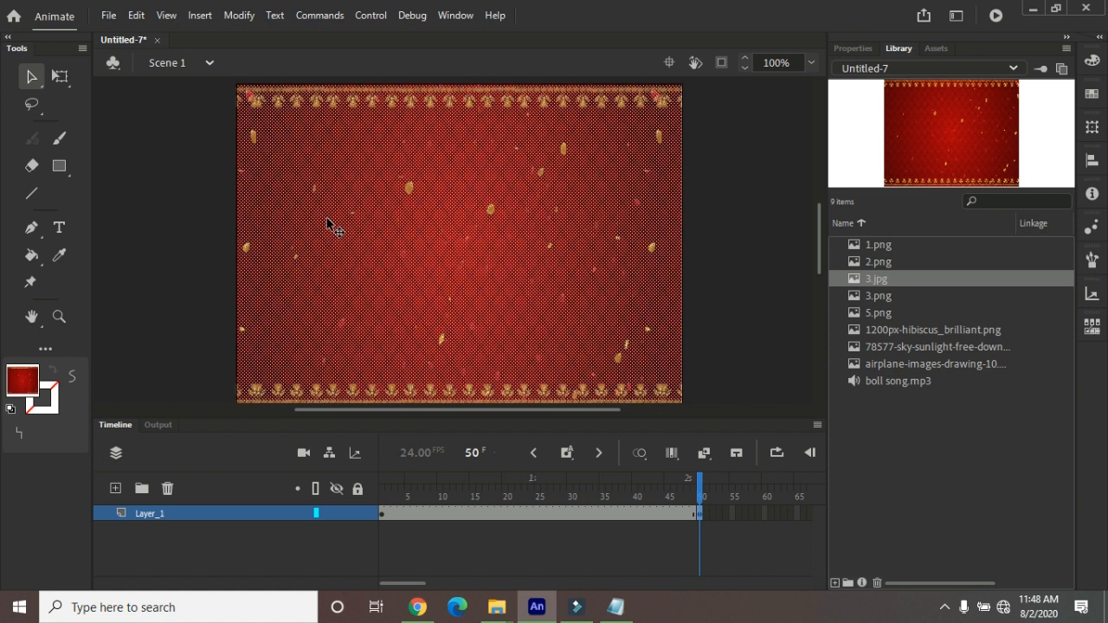
key(ctrl+minus)
click(262, 160)
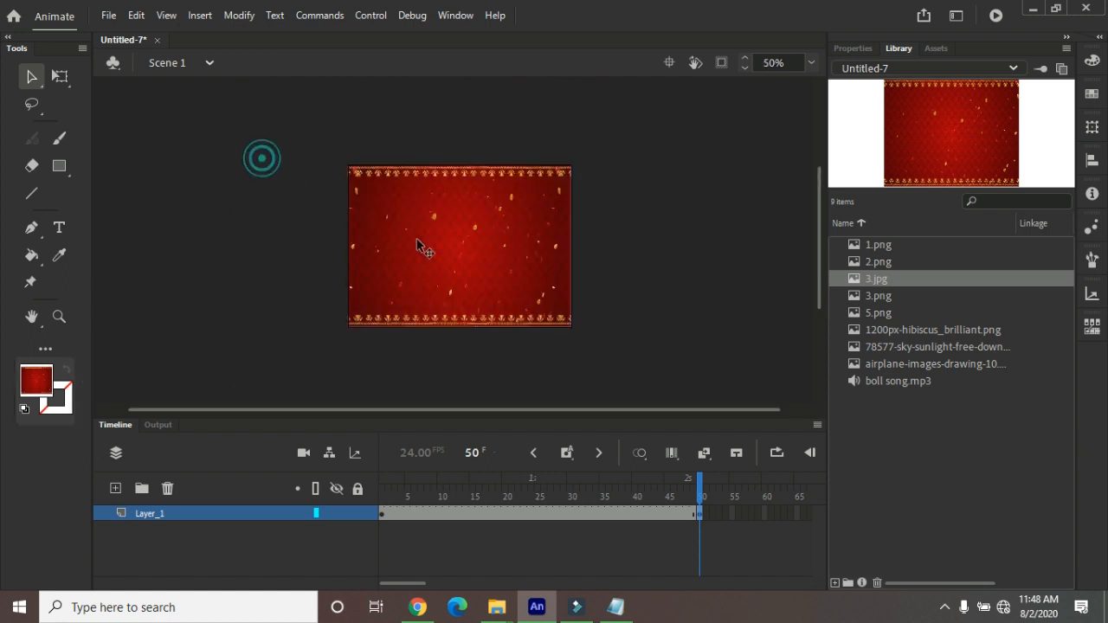
drag(354, 163, 563, 345)
key(Delete)
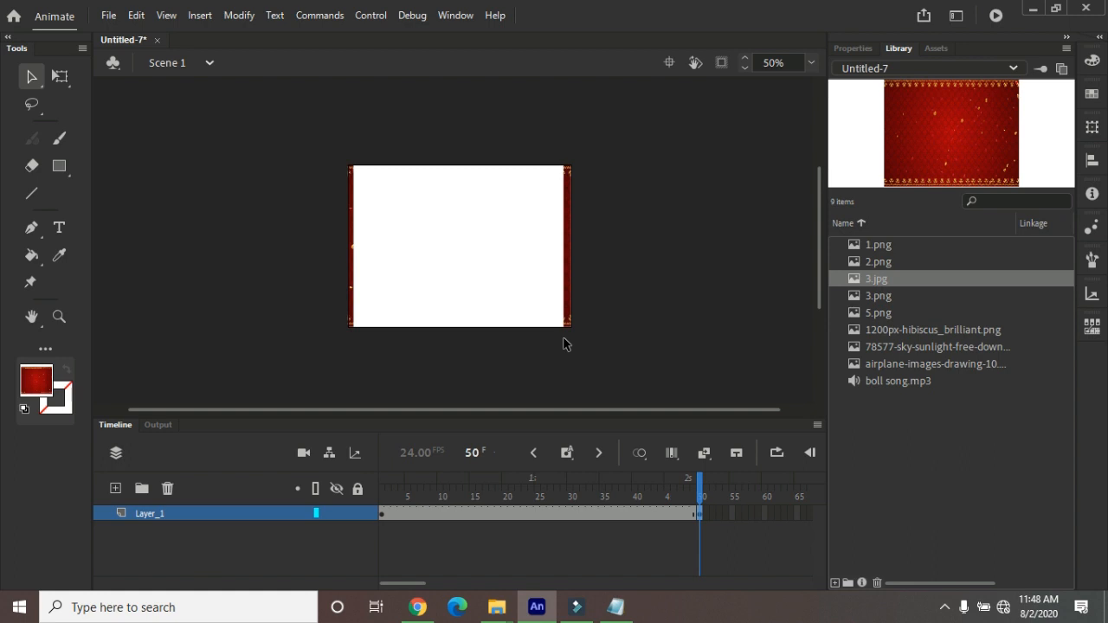
- Create a shape tween on Layer_1 between frames 1 and 50 and preview the curtain movement along the timeline
right_click(544, 517)
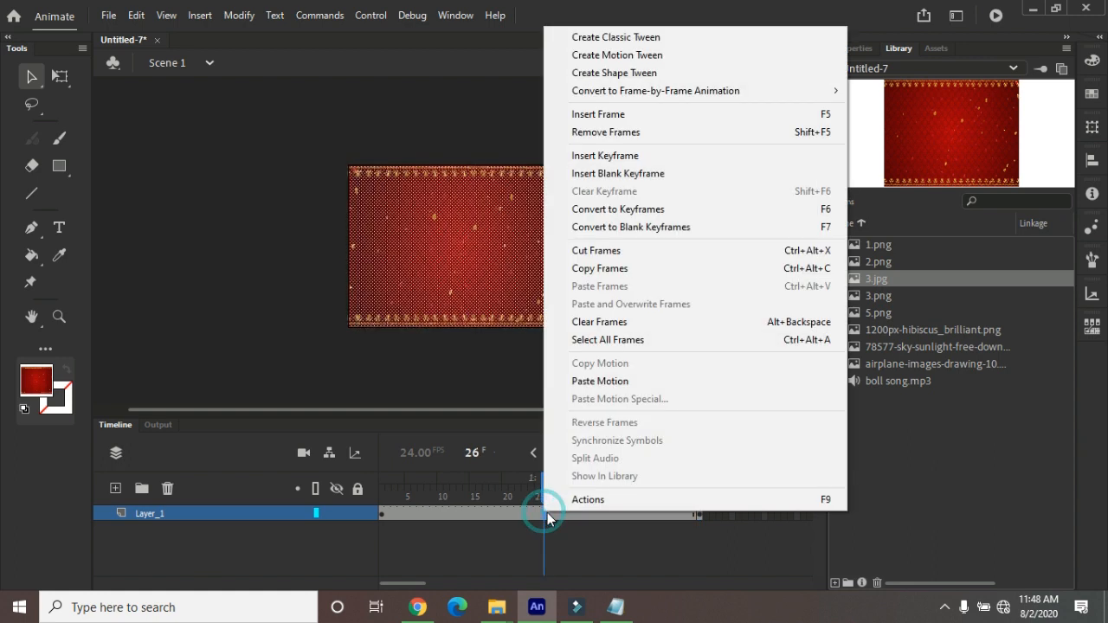
click(680, 75)
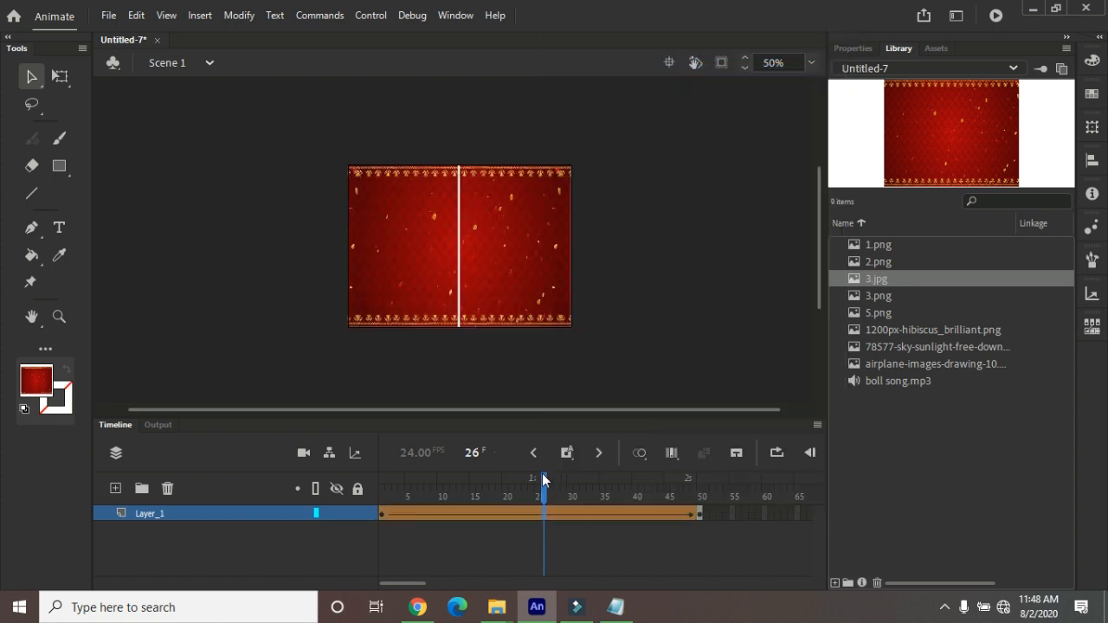
key(Return)
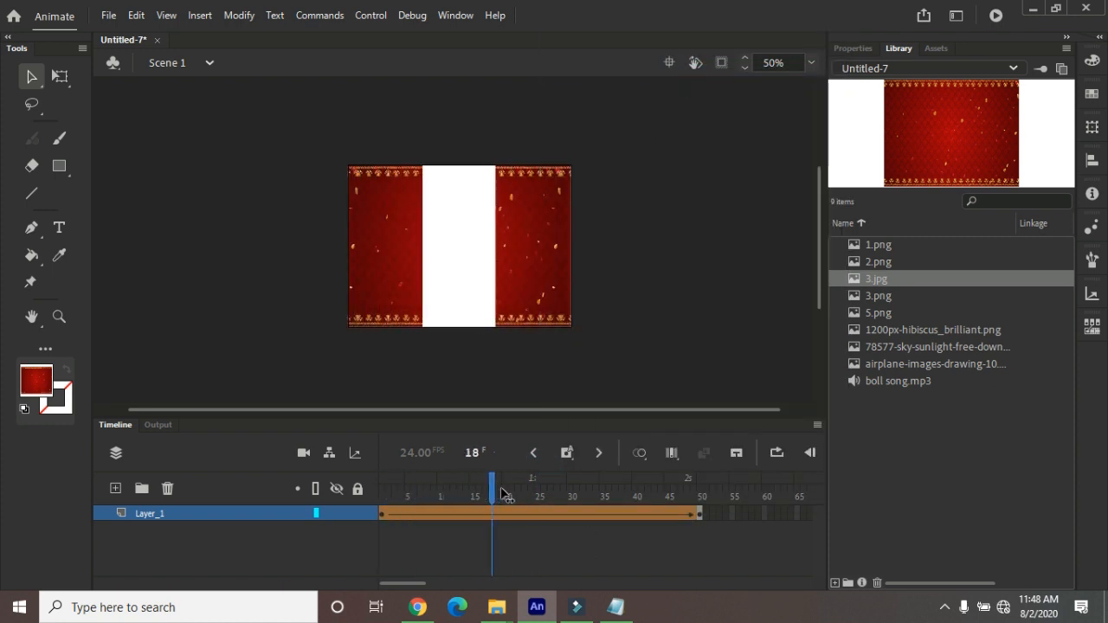
drag(581, 494, 404, 493)
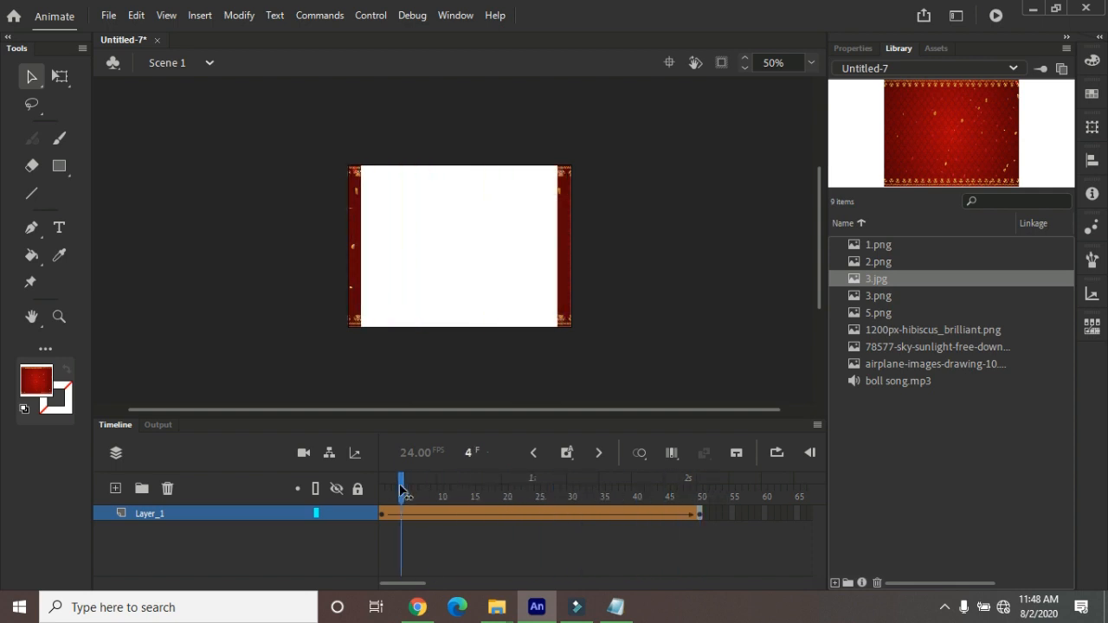
- Test the curtain animation as a movie and close the test window
key(ctrl+Return)
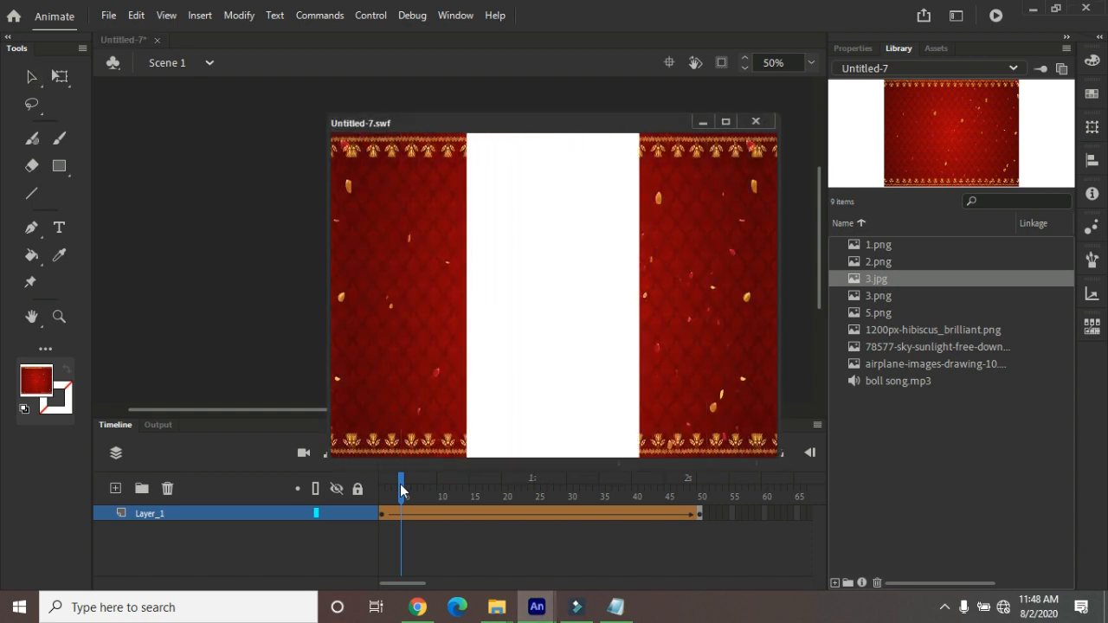
click(758, 122)
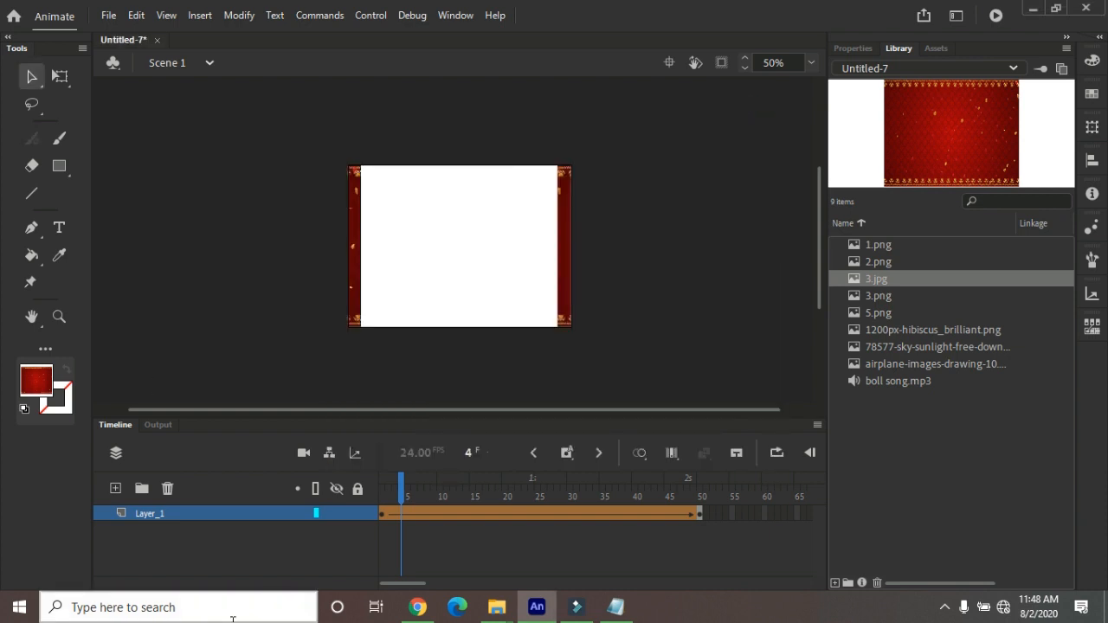
- Add a new layer above Layer_1 and insert a blank keyframe on it at frame 50
drag(400, 480, 699, 481)
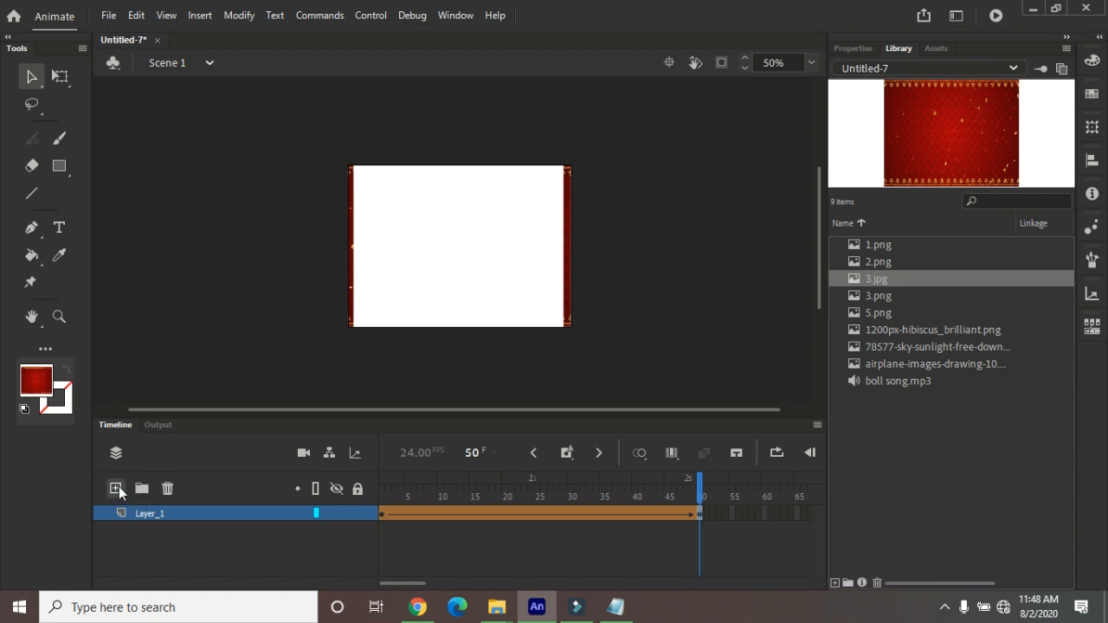
click(117, 487)
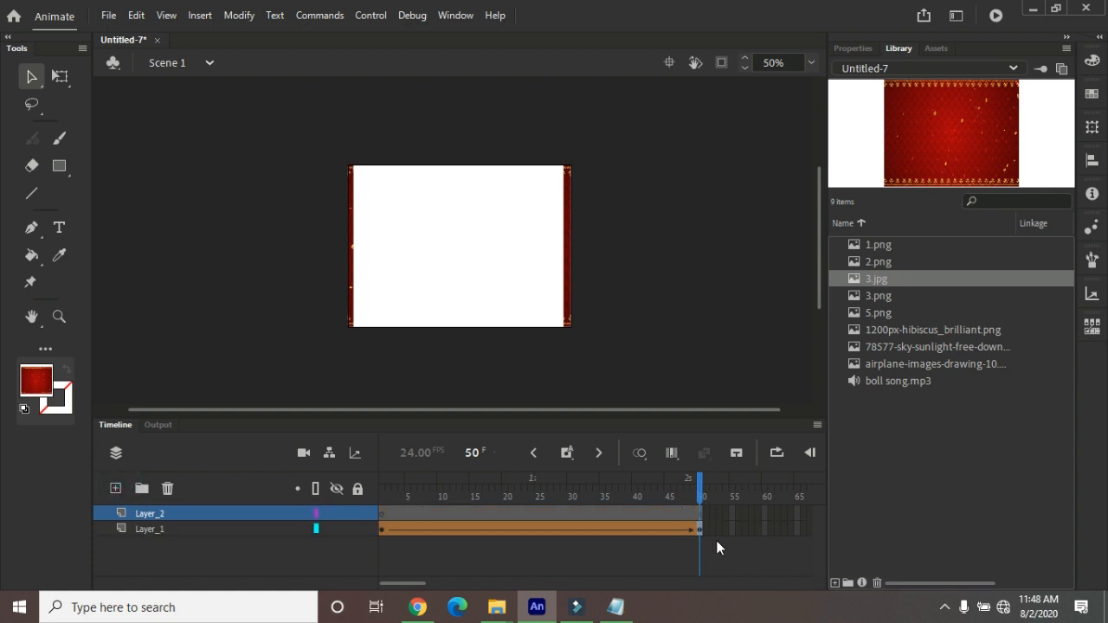
click(700, 514)
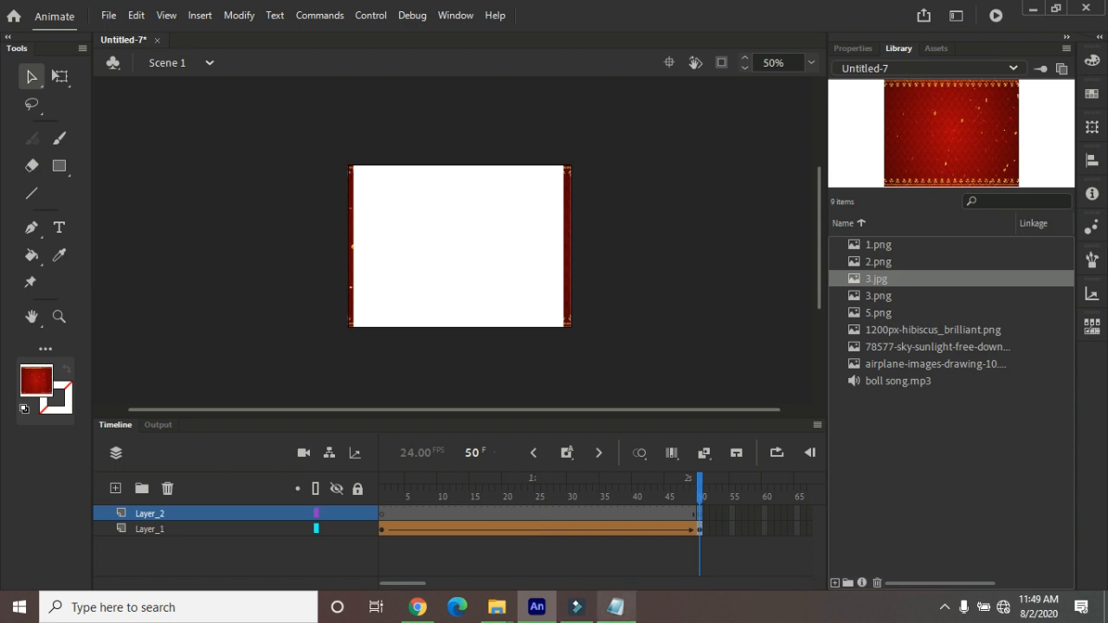
- Copy the line "Om Shri Ganeshaya Namah" from Notepad and paste it as text on Layer_2 at frame 50
click(615, 607)
drag(670, 195, 445, 197)
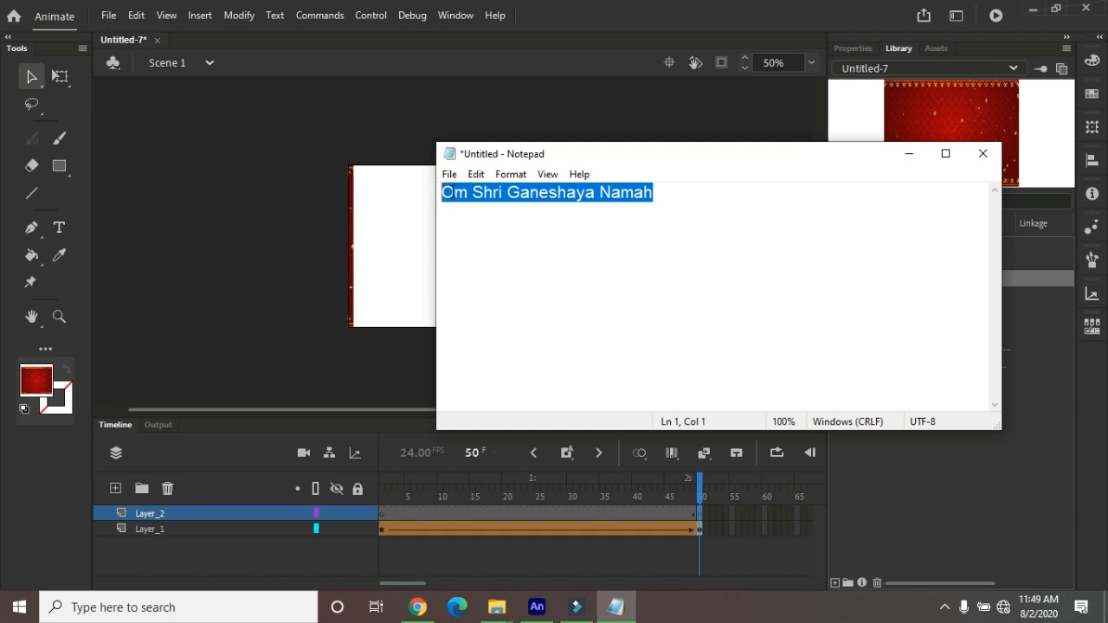
right_click(445, 194)
click(504, 249)
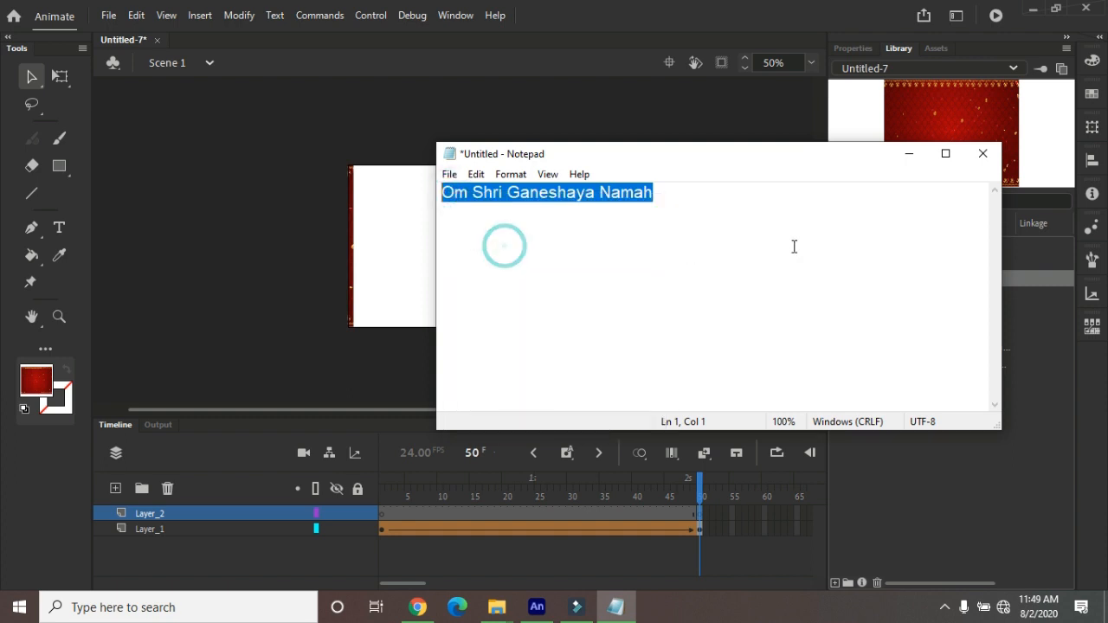
click(923, 157)
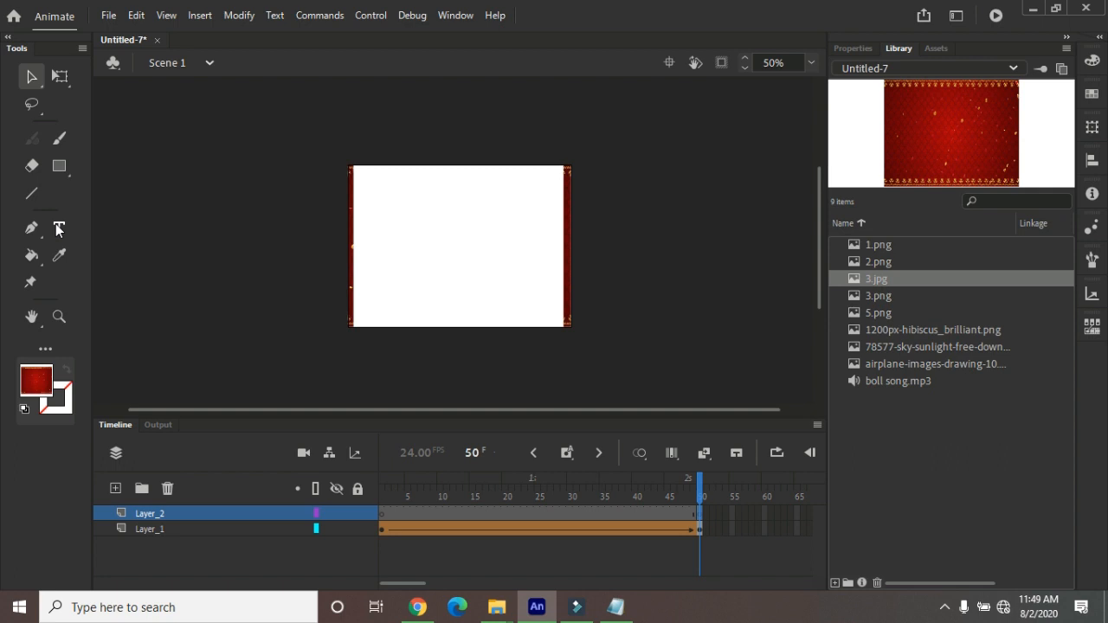
click(59, 229)
key(ctrl+v)
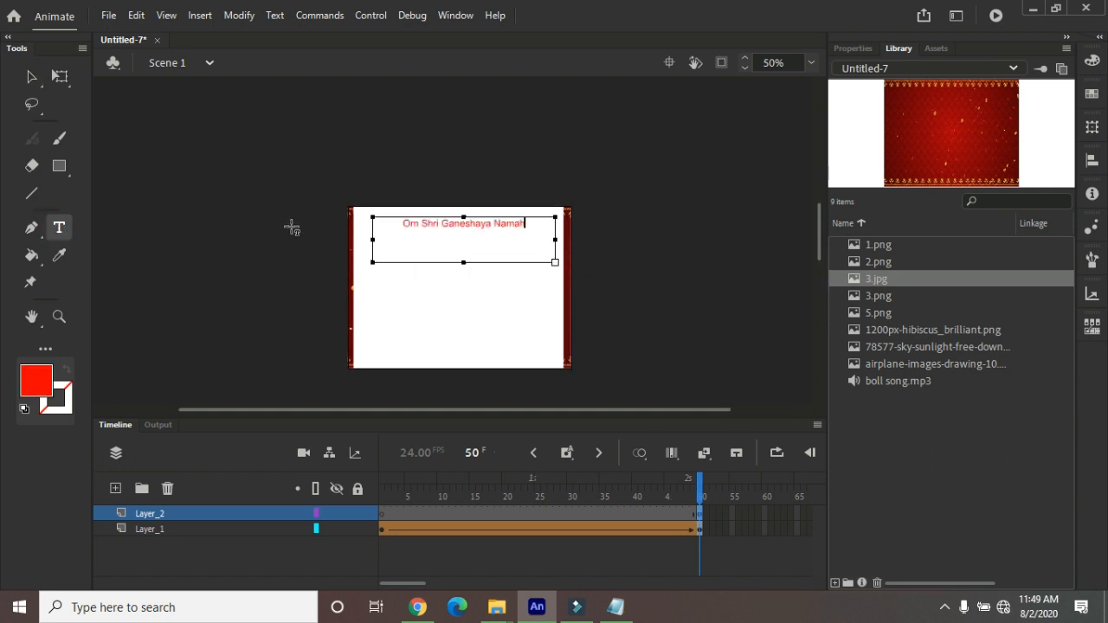
- Insert a line break before "Ganeshaya" so that "Om Shri" stands on its own line
click(59, 317)
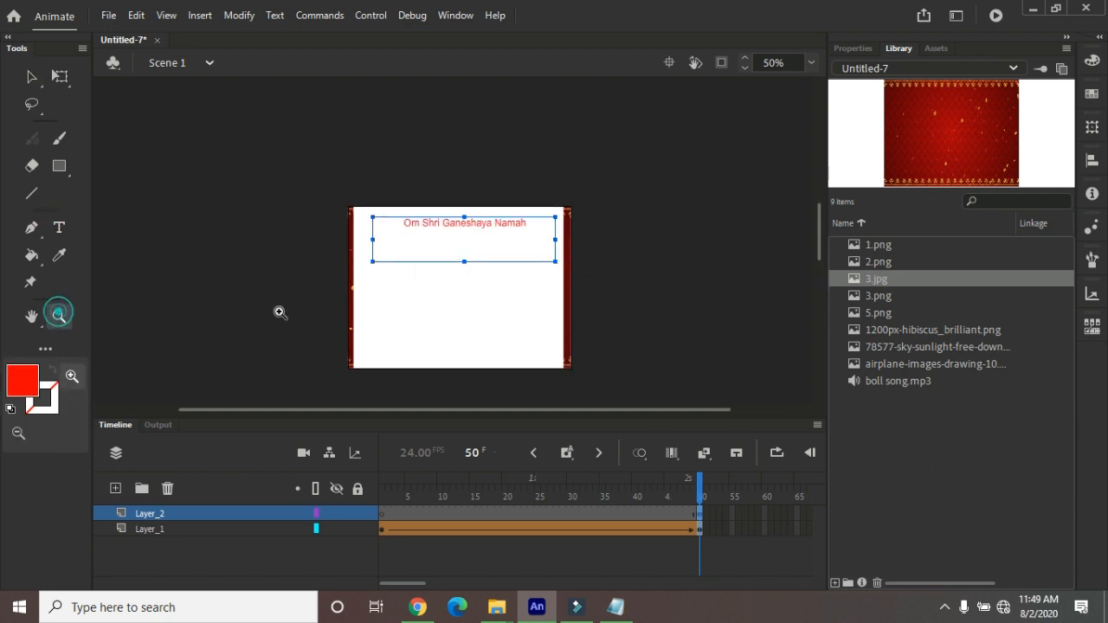
drag(361, 208, 580, 282)
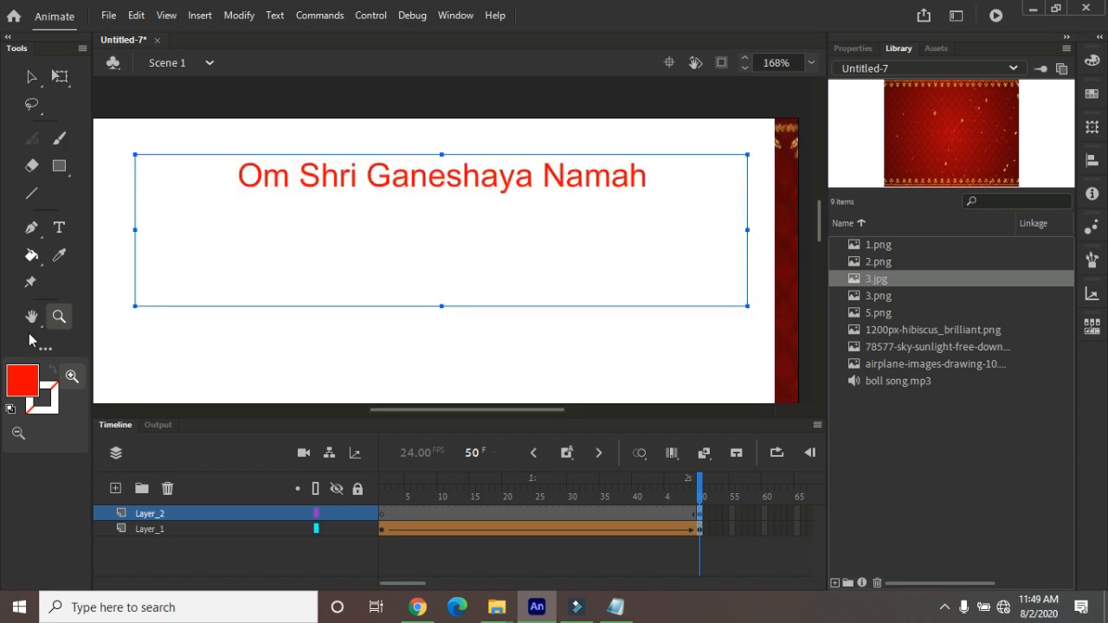
click(59, 229)
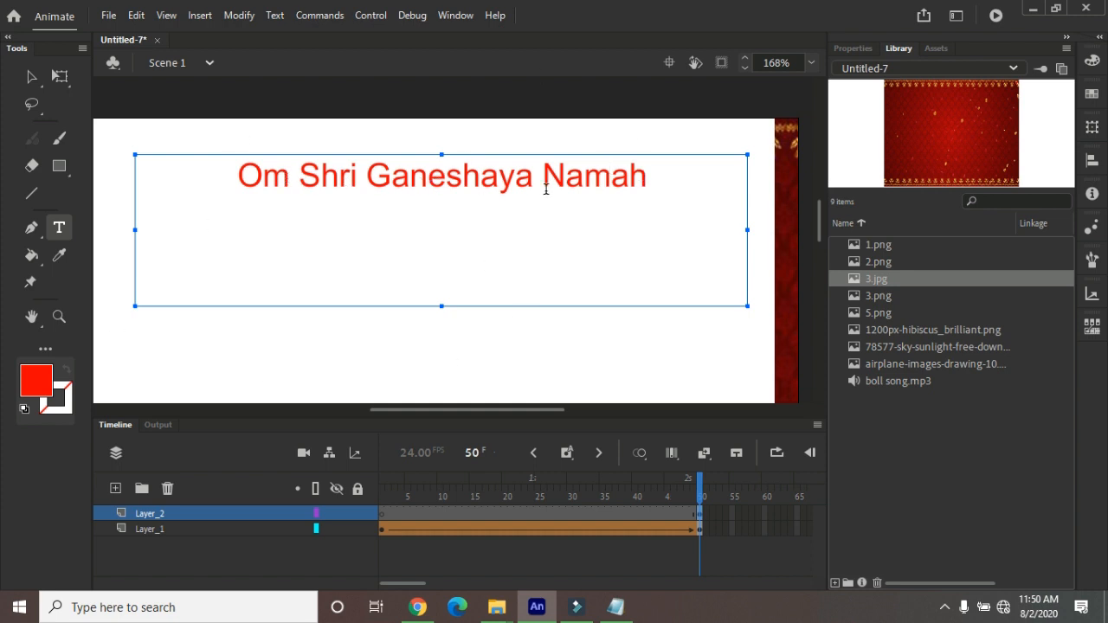
click(369, 174)
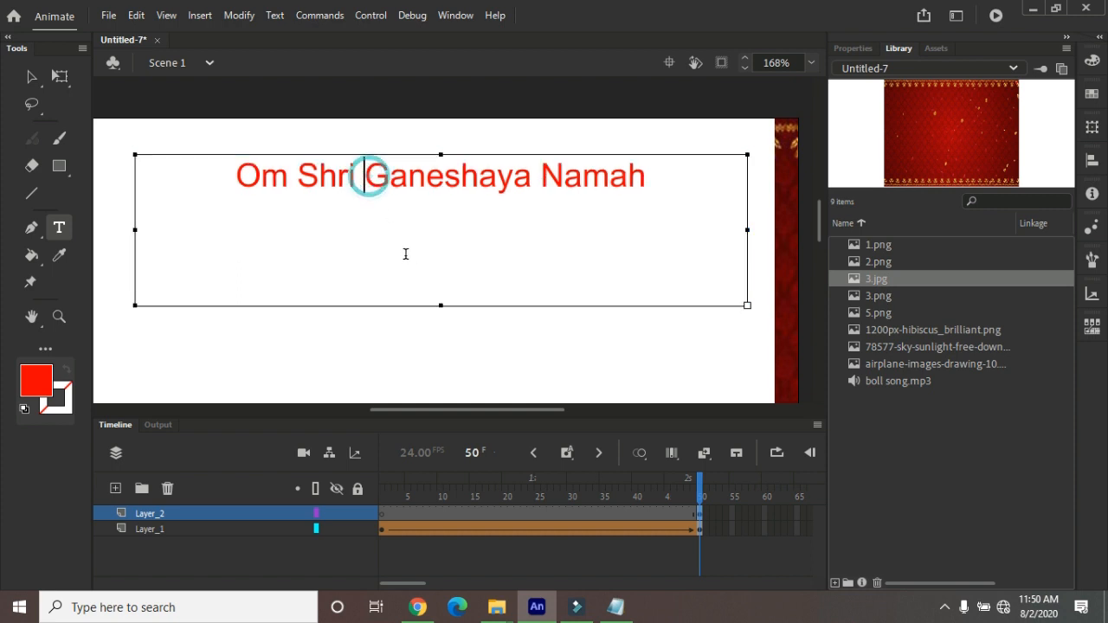
key(Return)
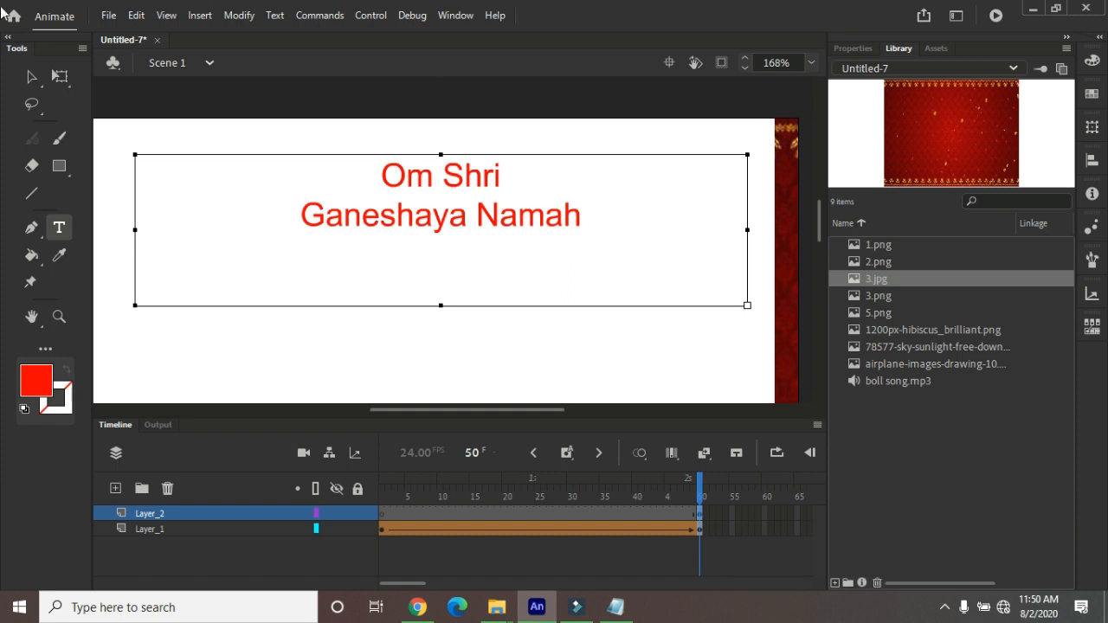
click(31, 76)
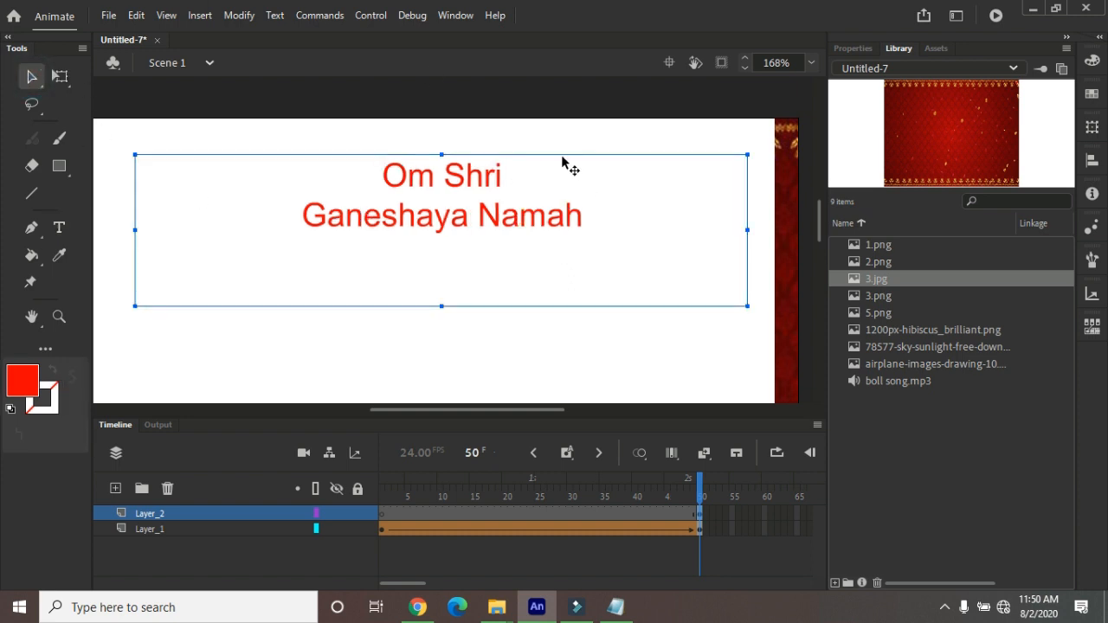
- Set the size of the title text to 48 pt
click(70, 231)
click(272, 17)
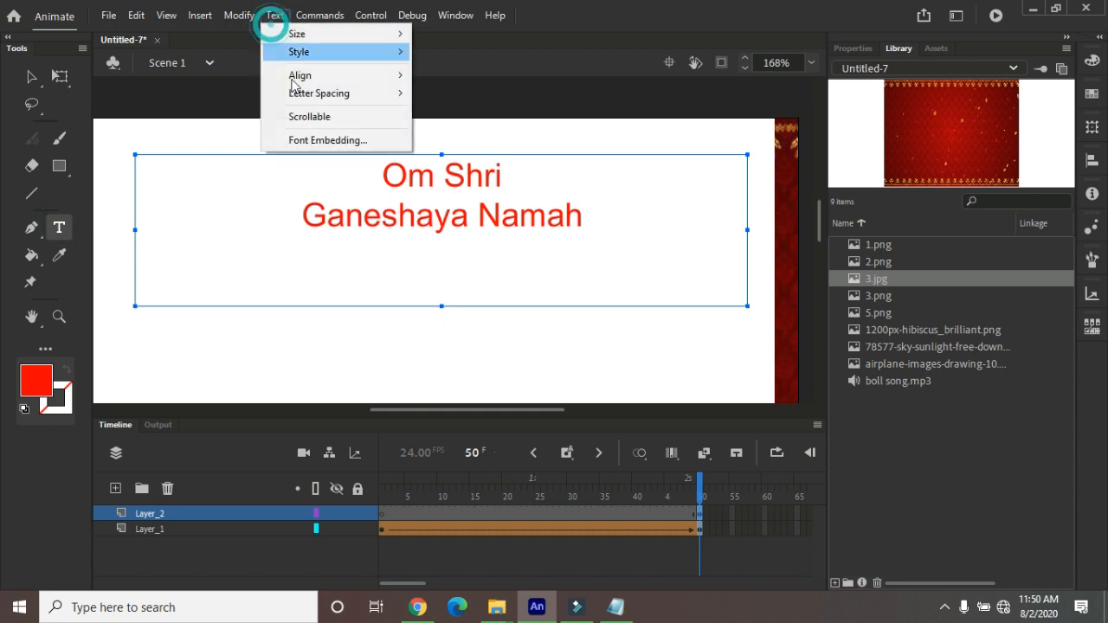
mouse_move(381, 34)
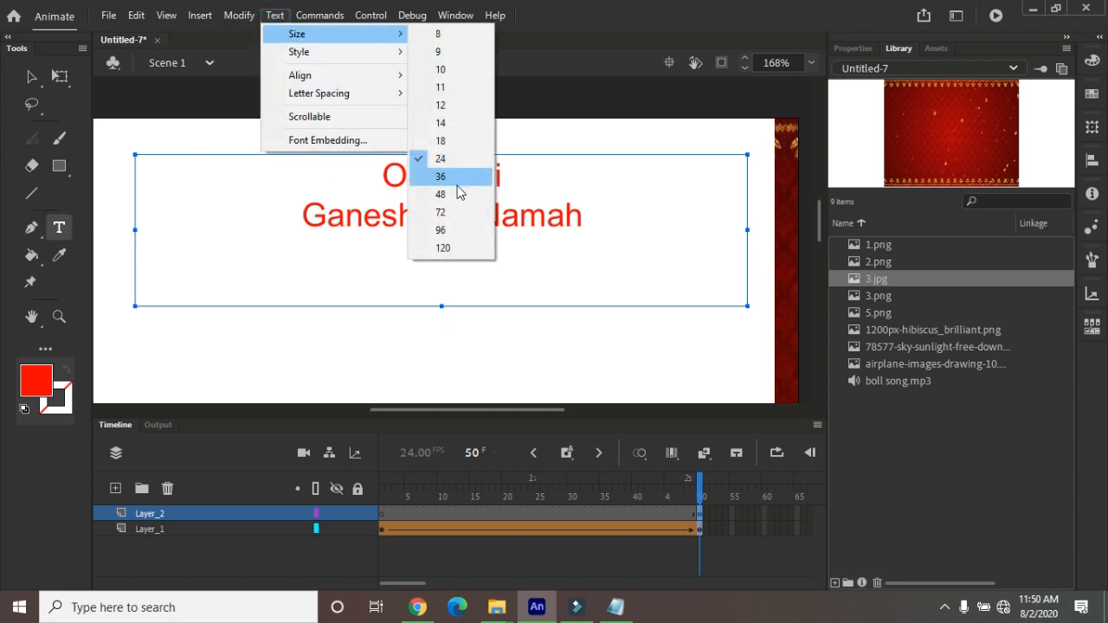
click(453, 194)
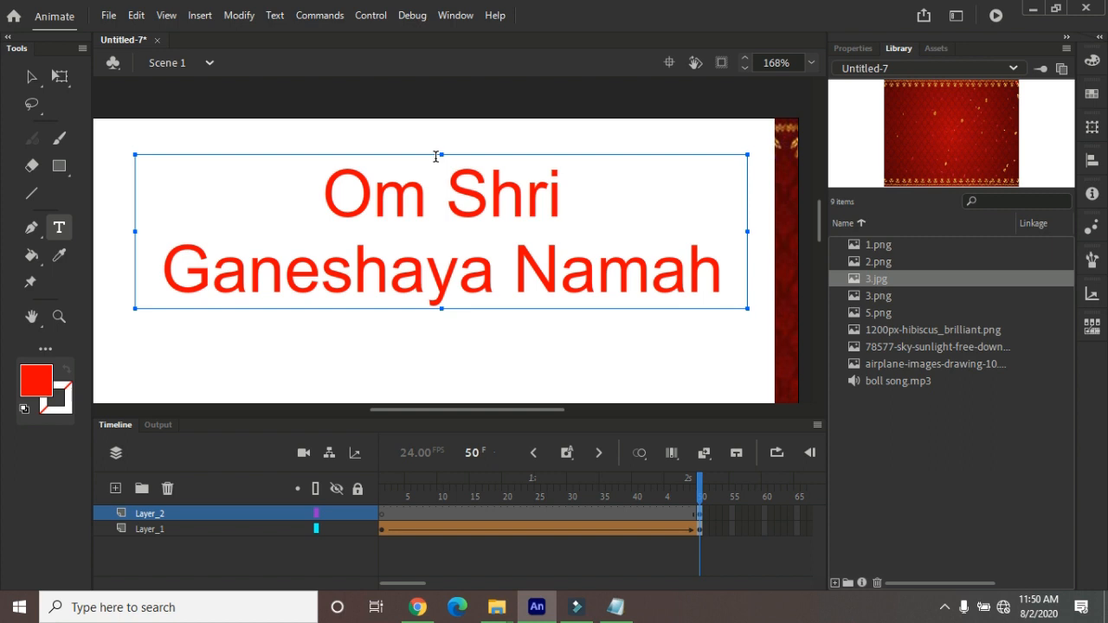
- Try the augie font and the Balmoral LET font on the title text
click(31, 77)
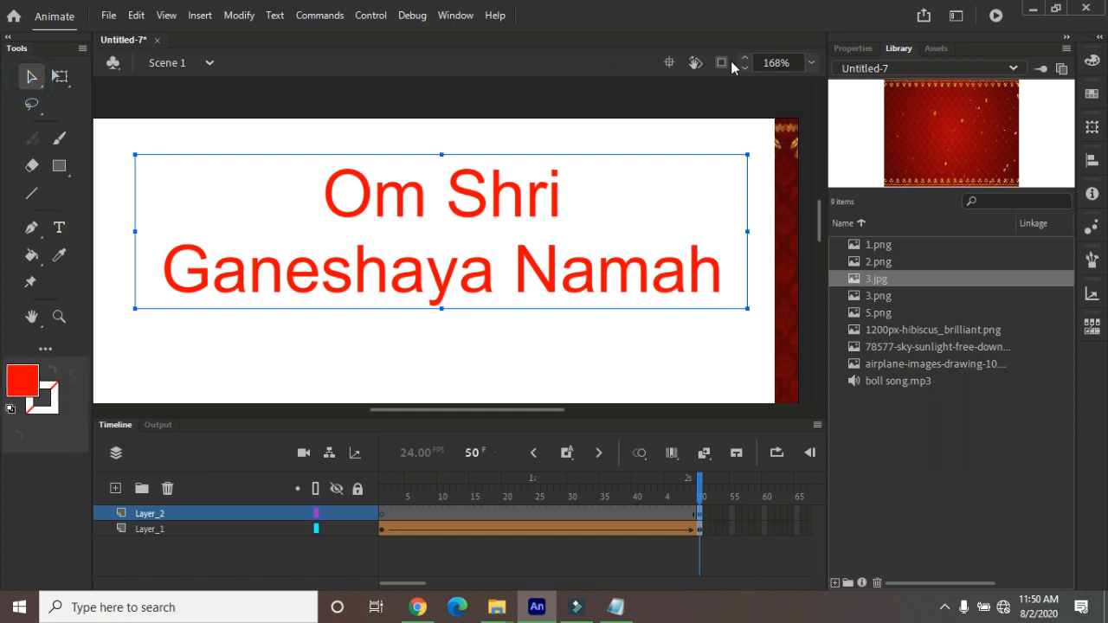
click(850, 48)
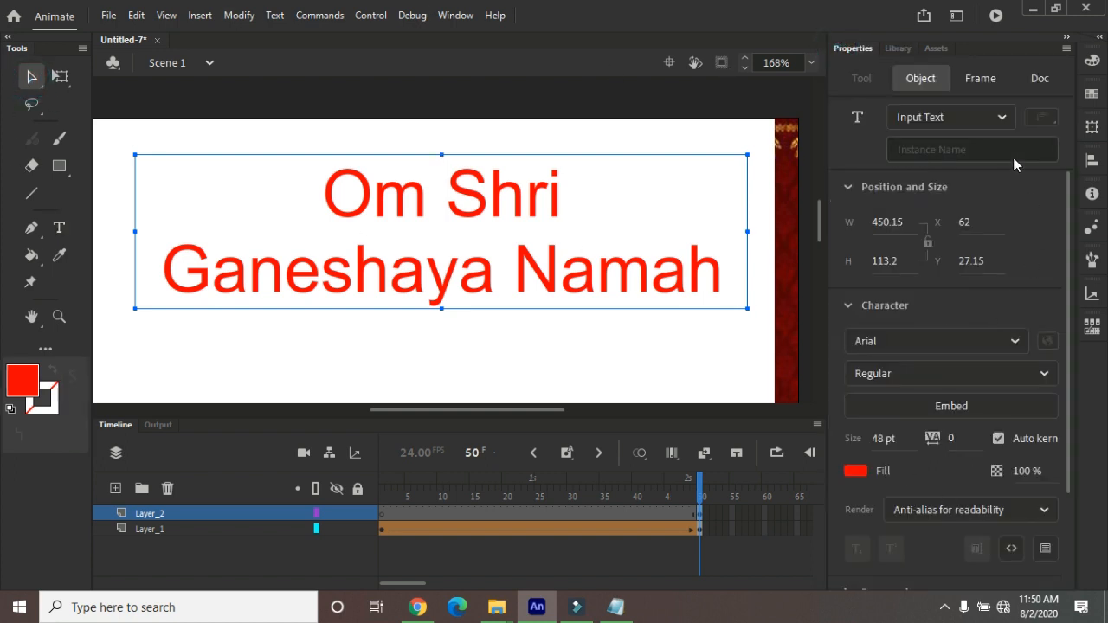
click(1017, 342)
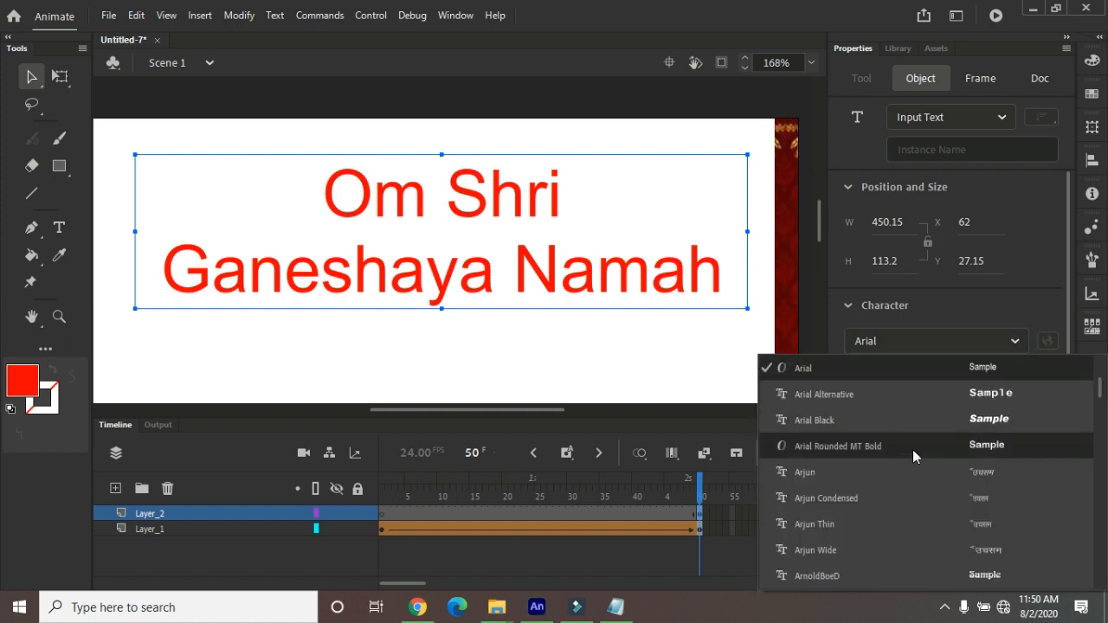
scroll(913, 449, down, 2)
scroll(960, 472, down, 1)
scroll(960, 472, down, 2)
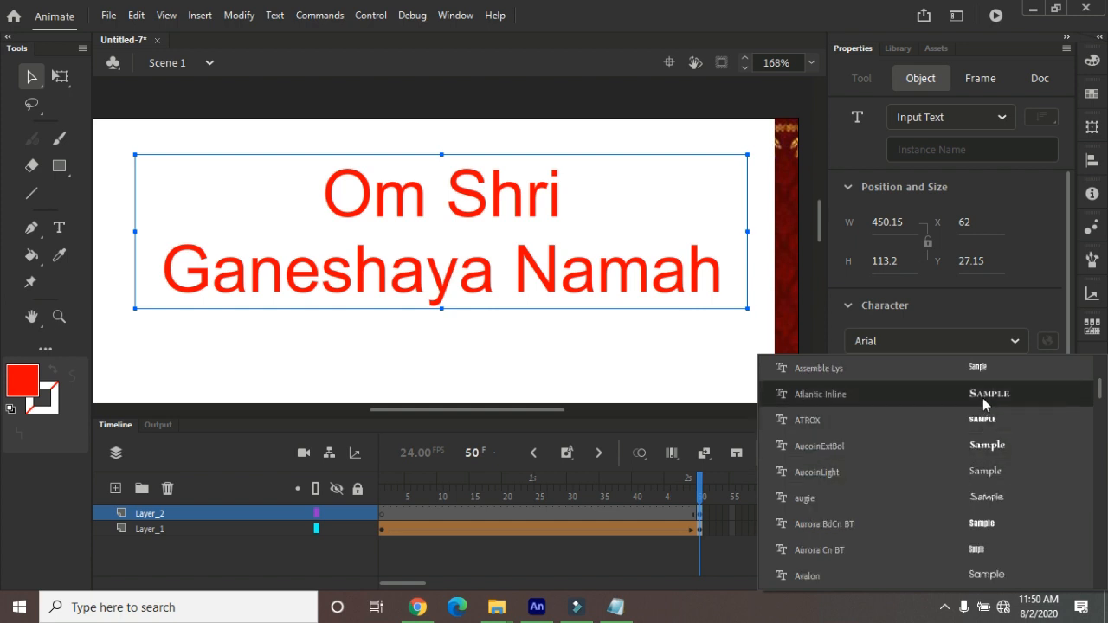
scroll(974, 501, down, 1)
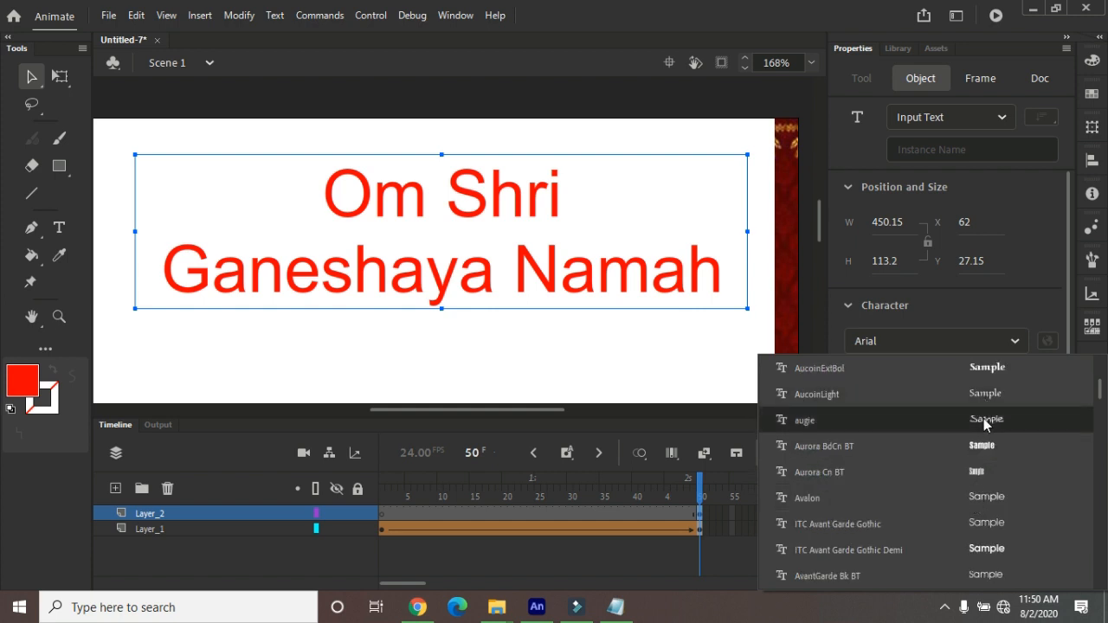
click(983, 417)
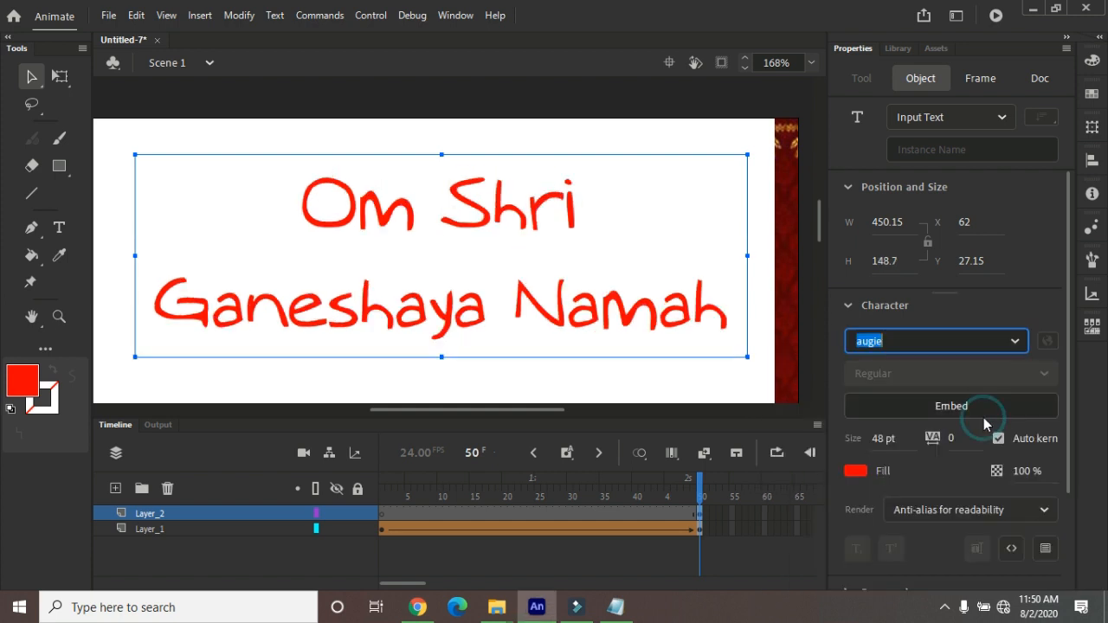
click(1015, 341)
scroll(974, 467, down, 3)
scroll(972, 480, down, 2)
click(985, 472)
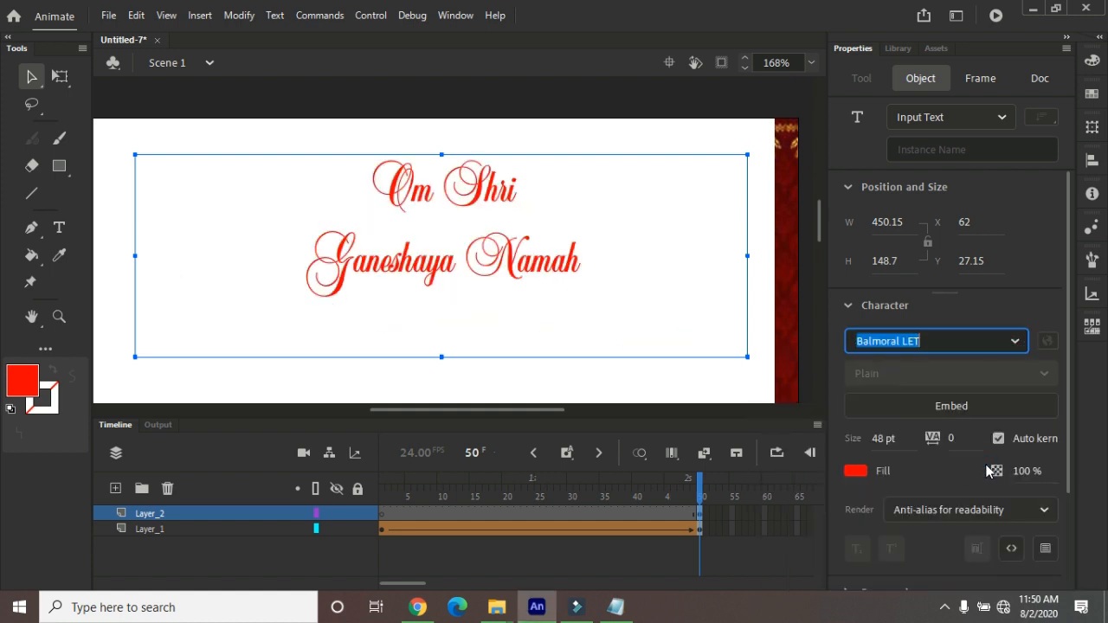
- Set the font of the title text to BankGothic Md BT
click(1014, 341)
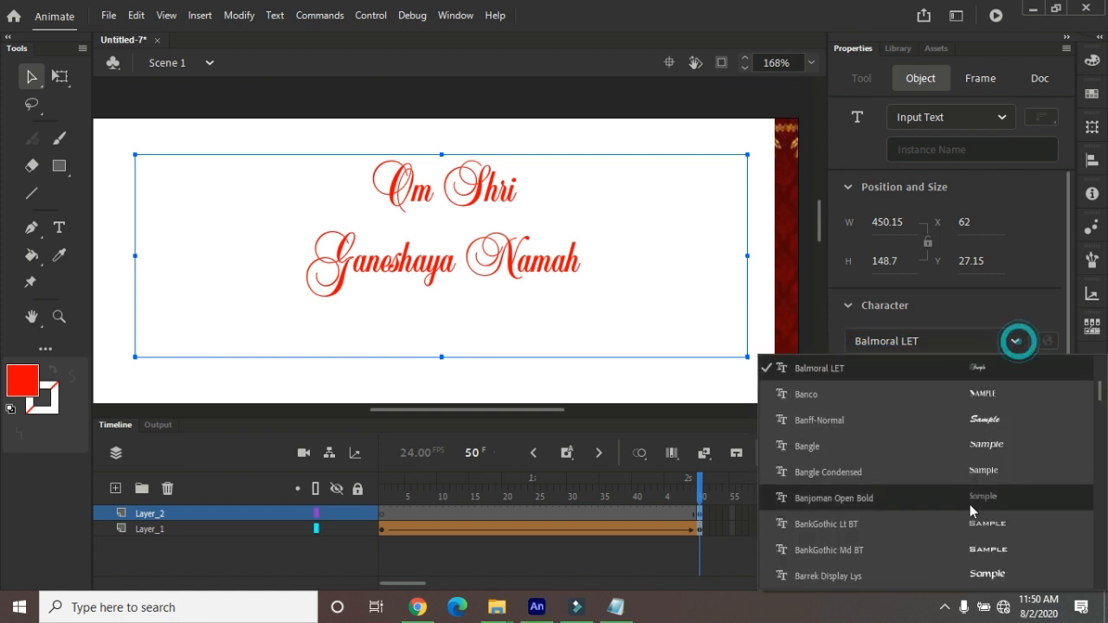
scroll(969, 489, down, 2)
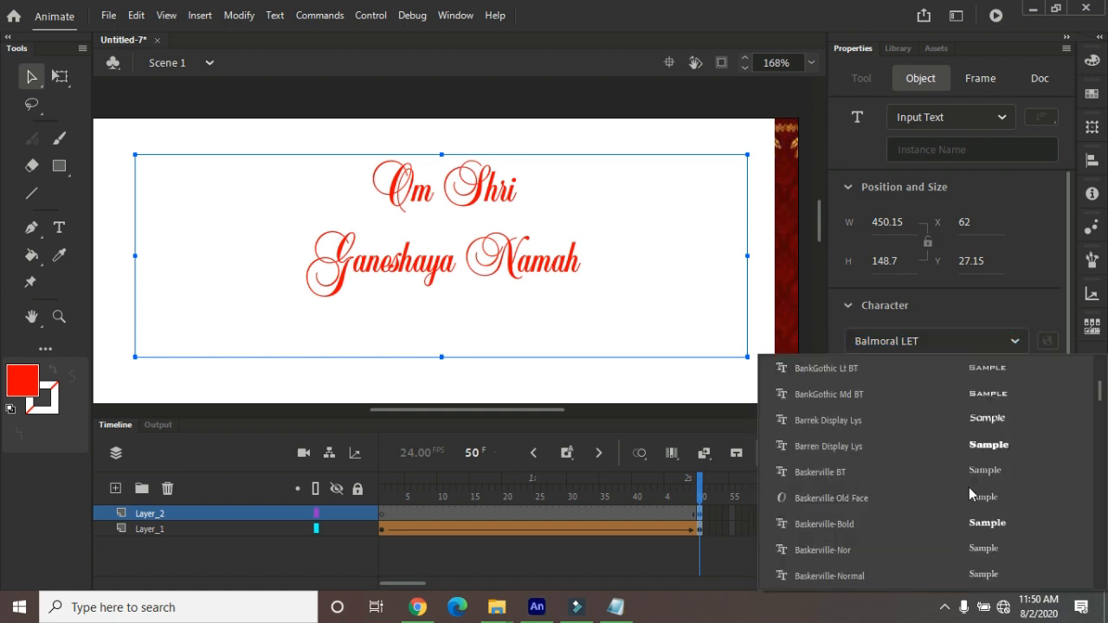
click(989, 397)
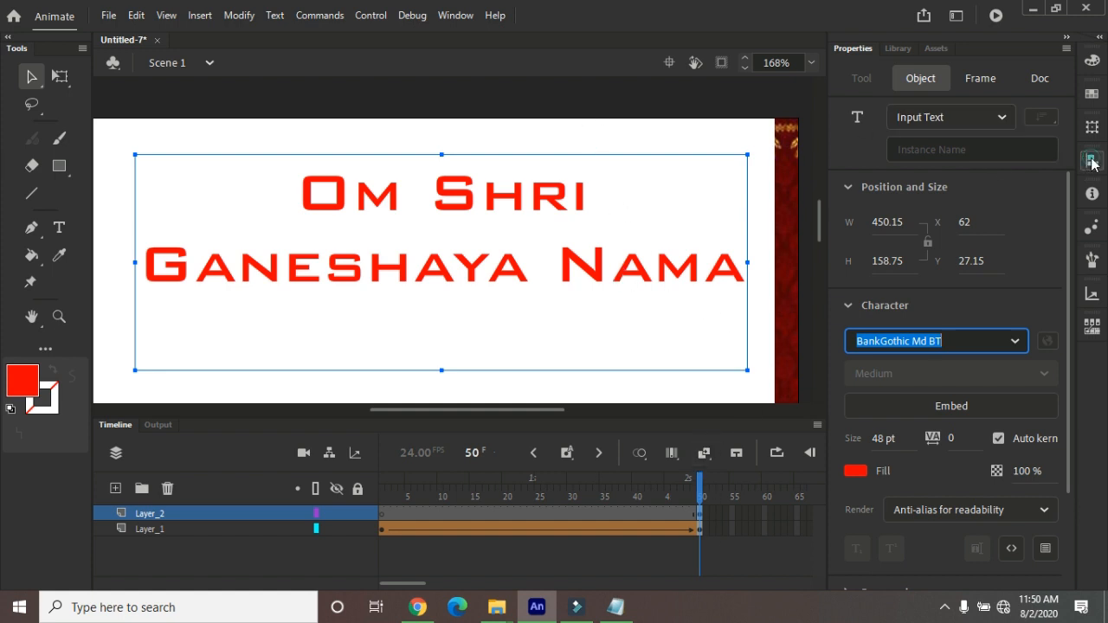
- Center the title text on the stage both vertically and horizontally, and deselect it
click(1088, 161)
click(949, 228)
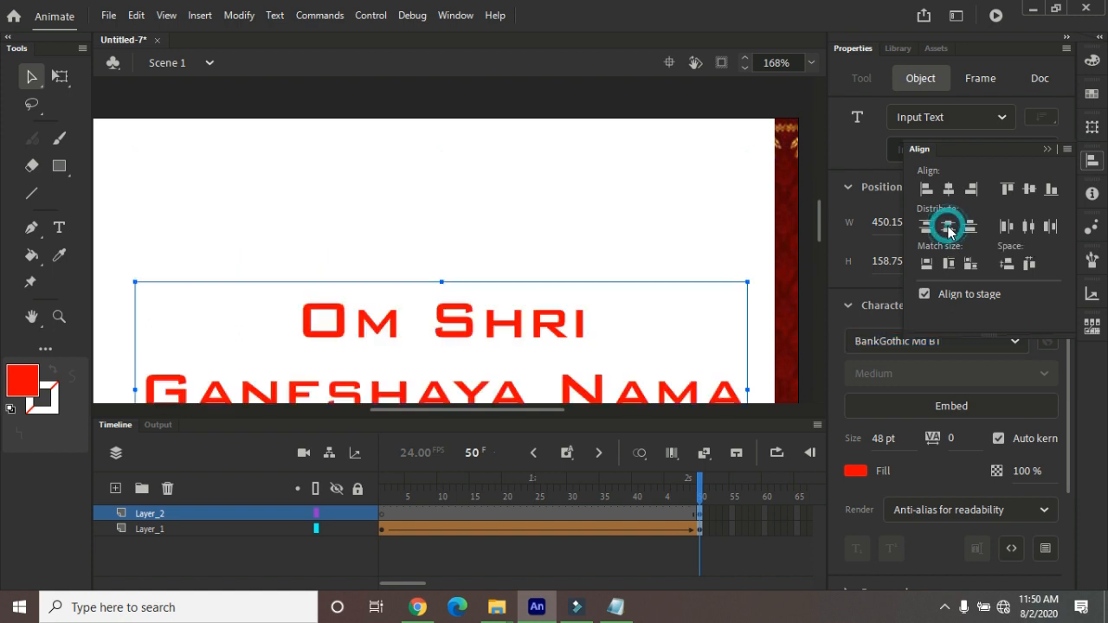
click(949, 188)
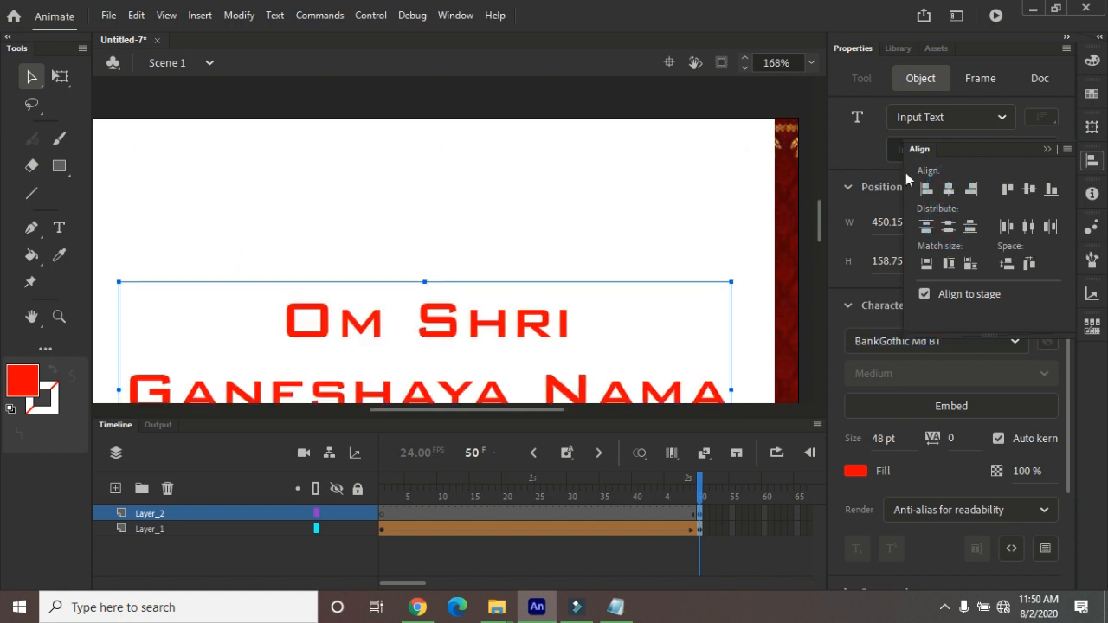
click(482, 92)
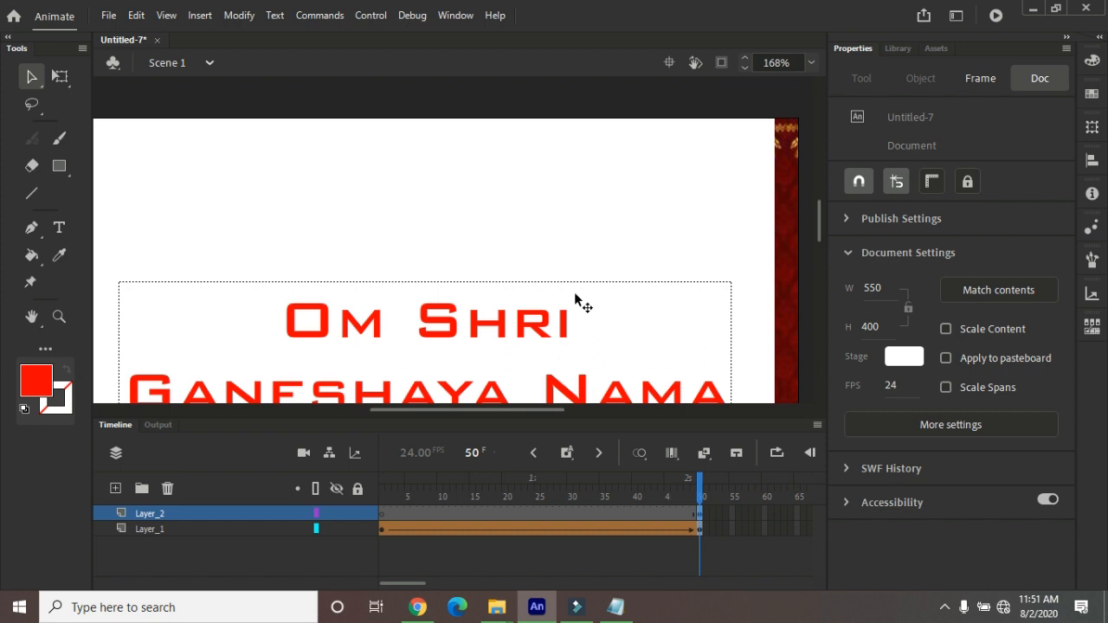
- Put "Namah" on a third line of the title and break the text apart into plain shapes
key(ctrl+minus)
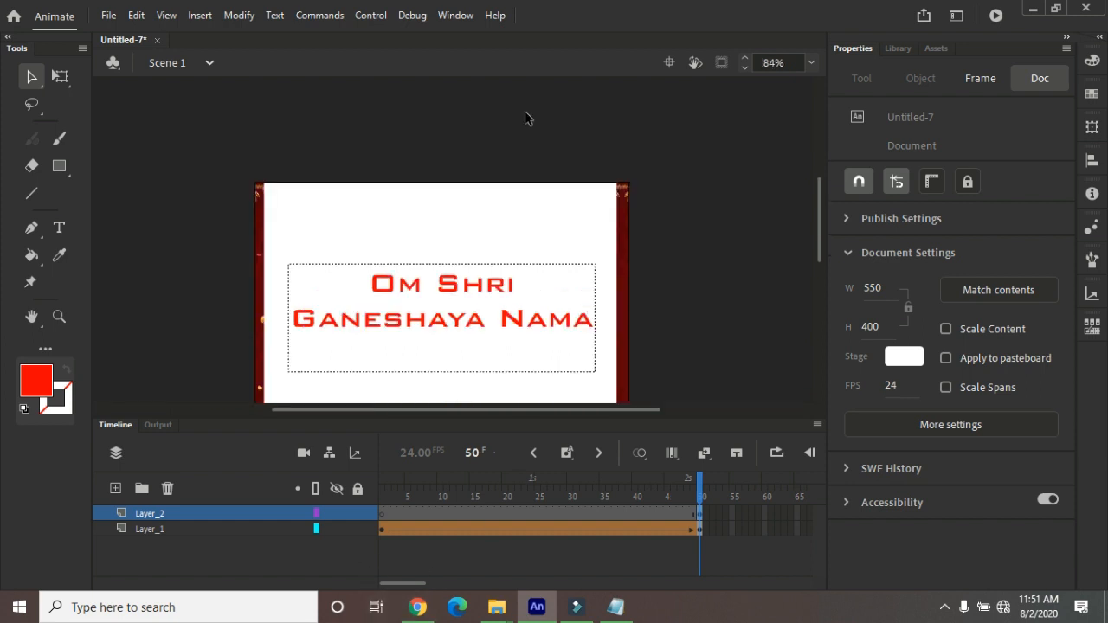
drag(817, 218, 819, 243)
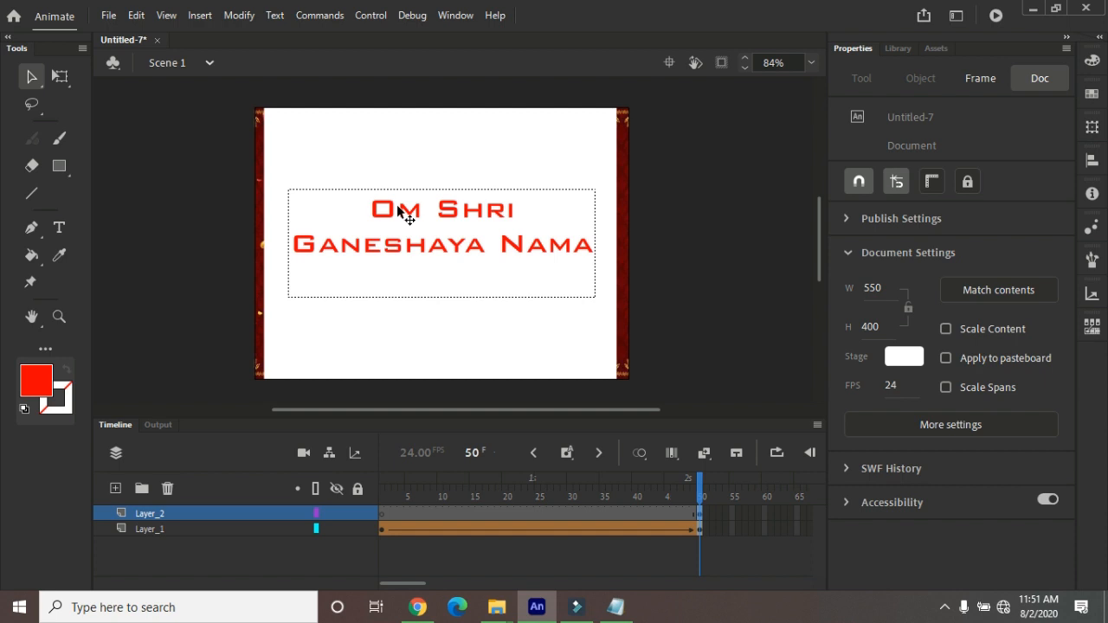
key(ctrl+z)
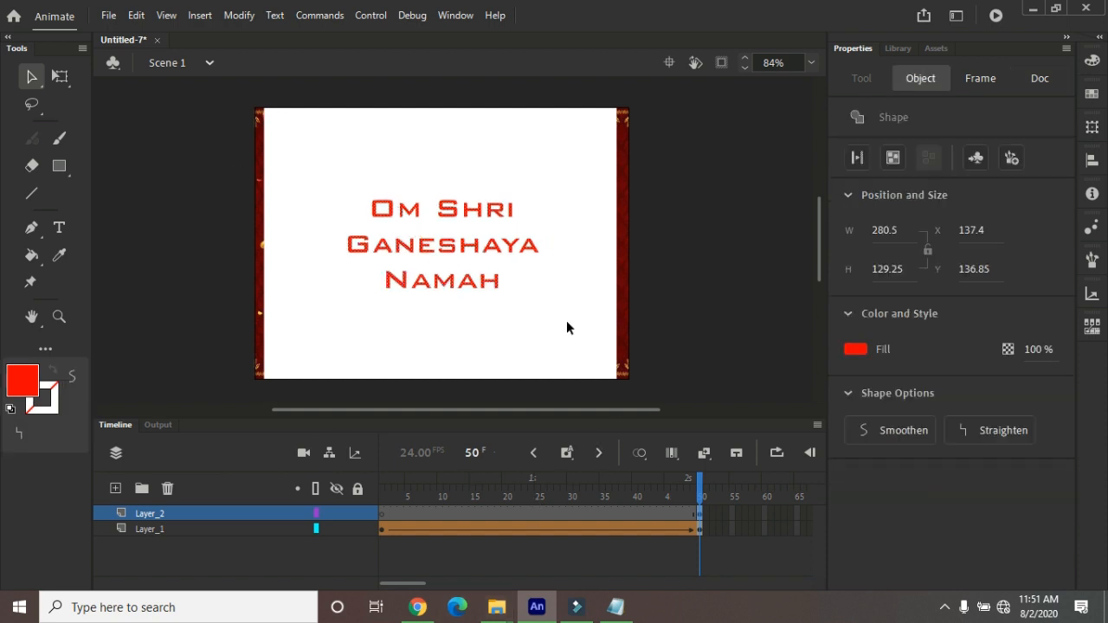
- Select all the title letters and convert them into one Movie Clip symbol
click(485, 249)
drag(310, 165, 554, 316)
key(F8)
click(519, 161)
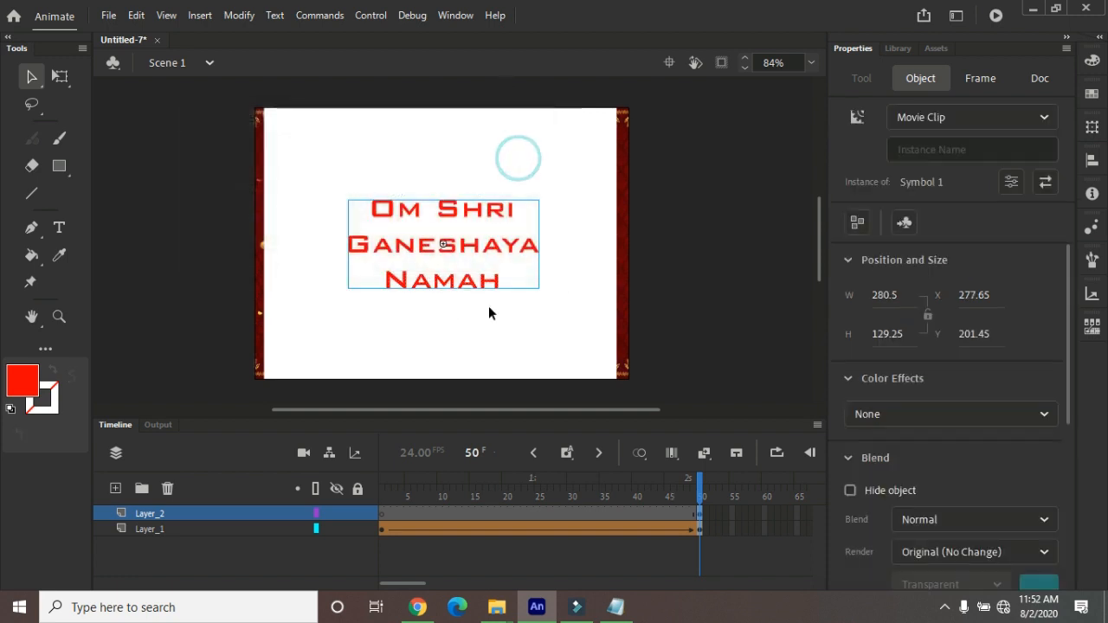
- Insert keyframes at frame 100 on both Layer_2 and Layer_1
drag(413, 584, 441, 586)
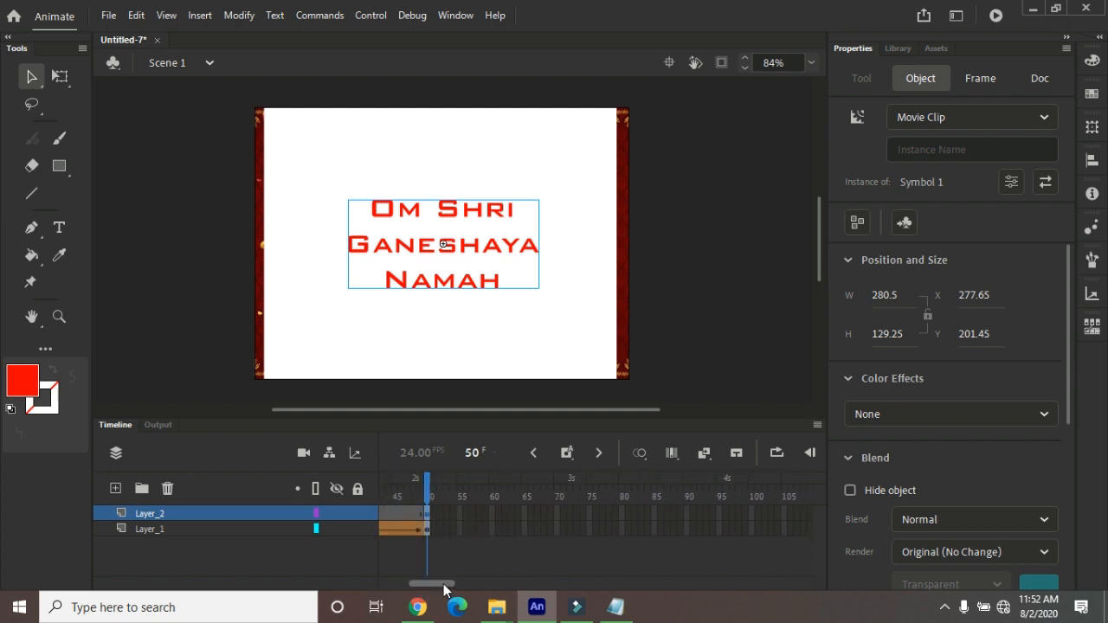
click(751, 514)
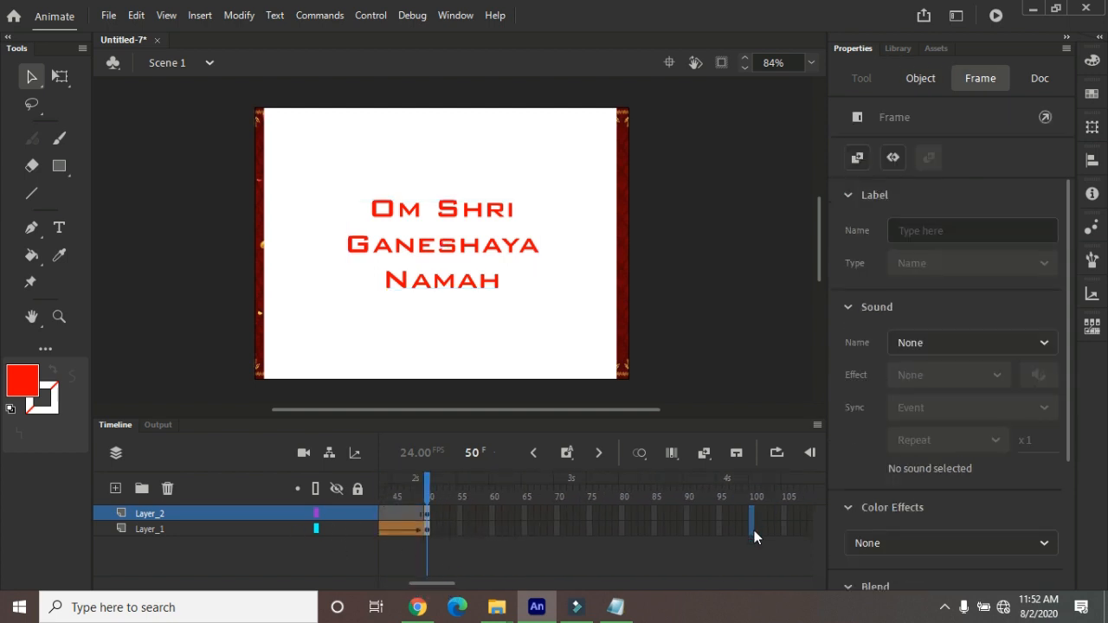
shift+click(753, 530)
key(F5)
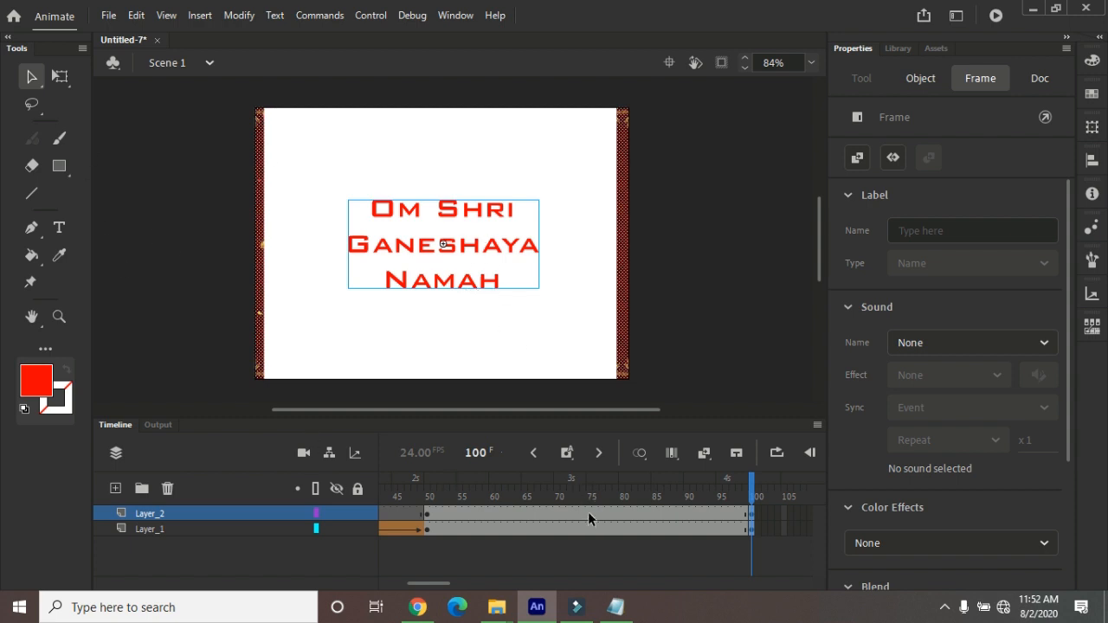
click(59, 76)
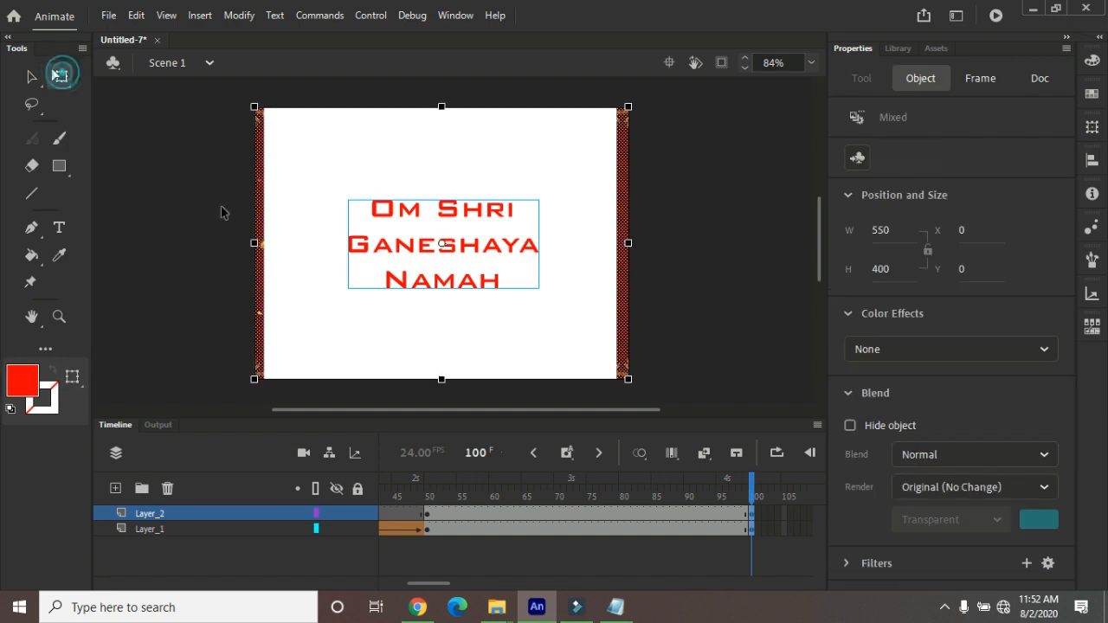
click(524, 292)
click(496, 288)
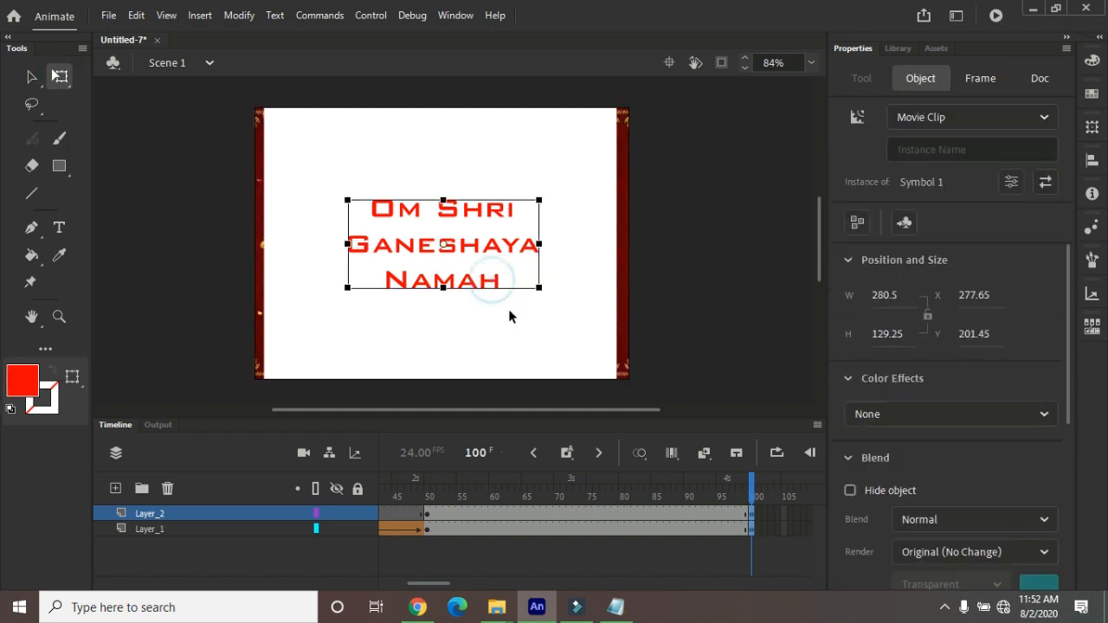
drag(537, 287, 472, 257)
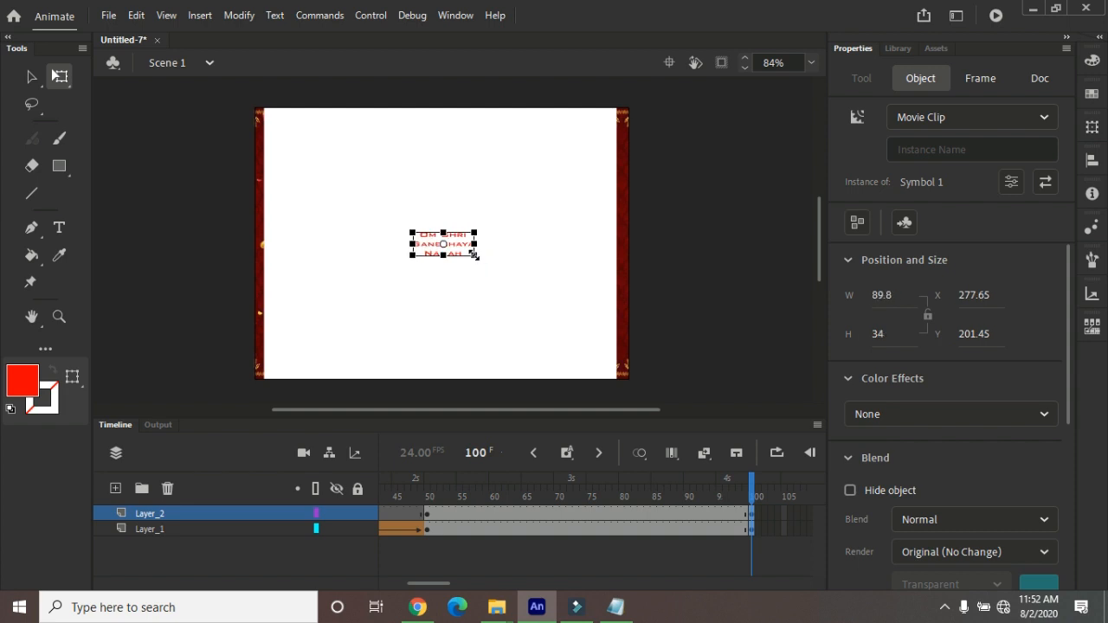
click(427, 517)
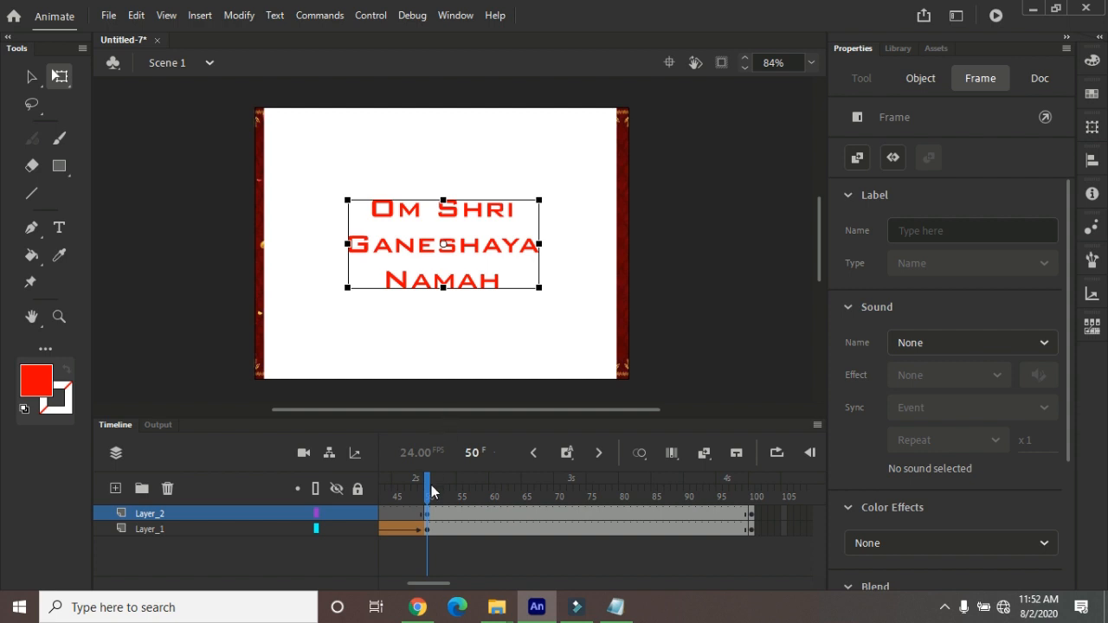
key(ctrl+z)
key(ctrl+z)
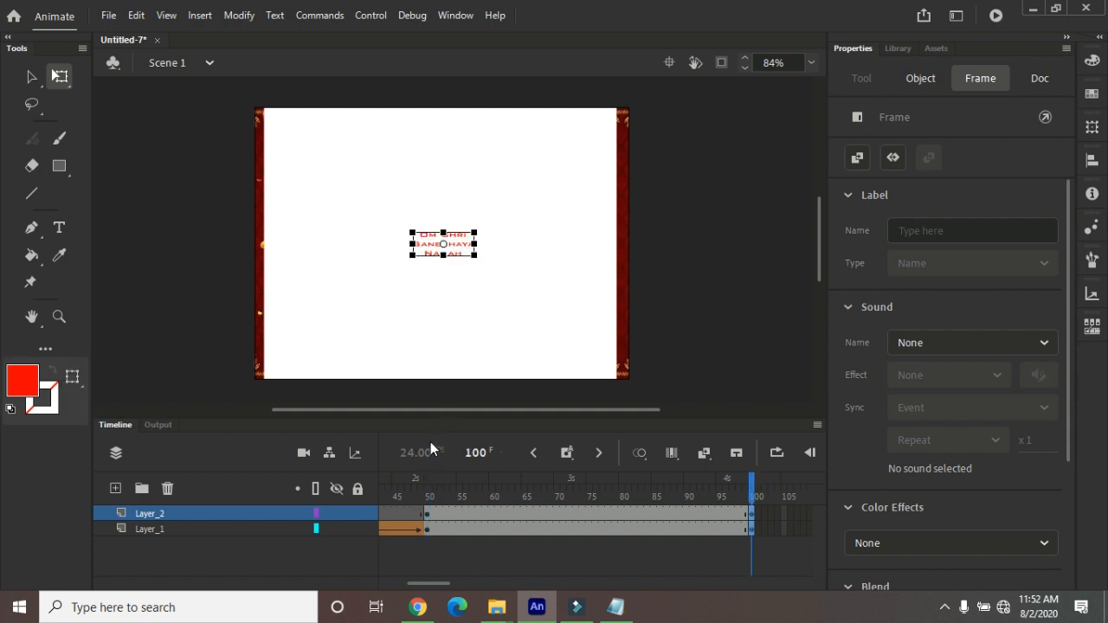
- Scale the title at frame 50 down around its center to about 53 by 24 px
click(427, 517)
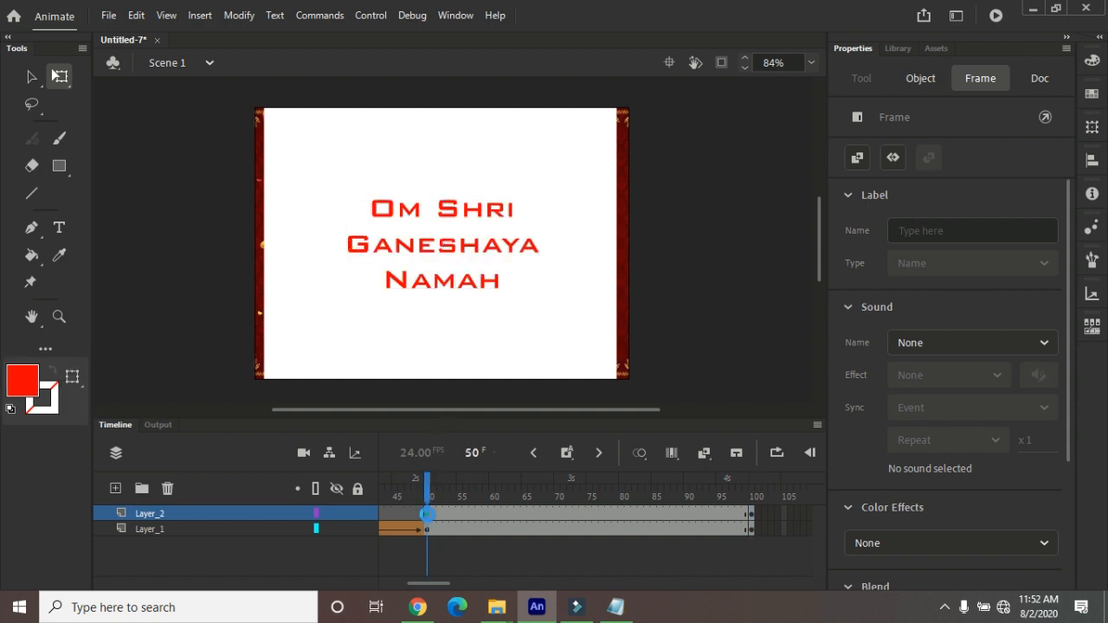
drag(541, 291, 475, 259)
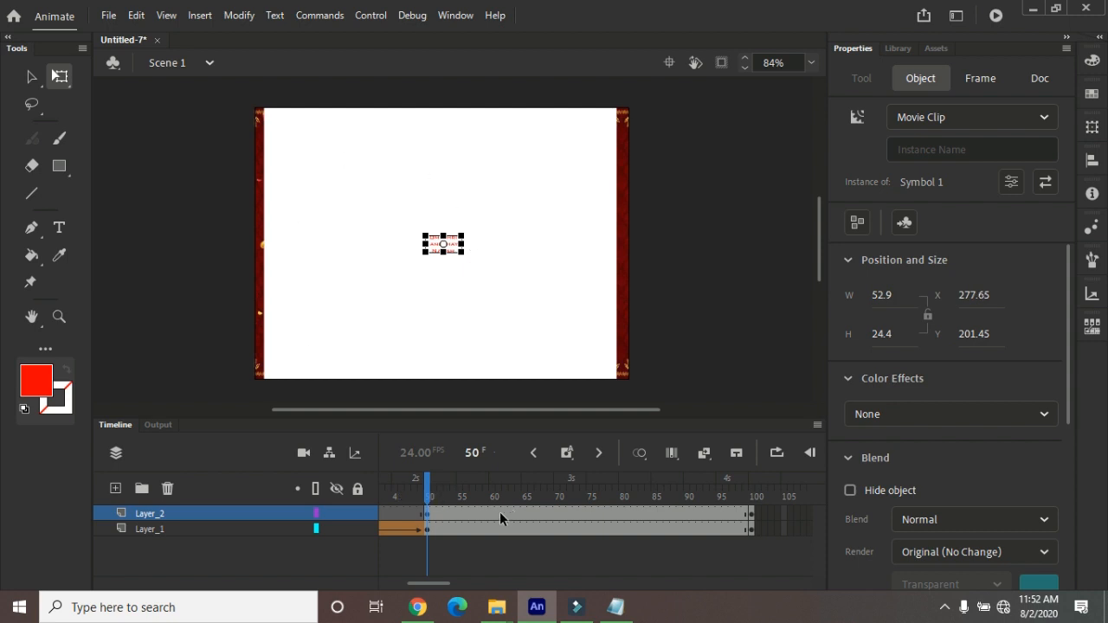
click(691, 233)
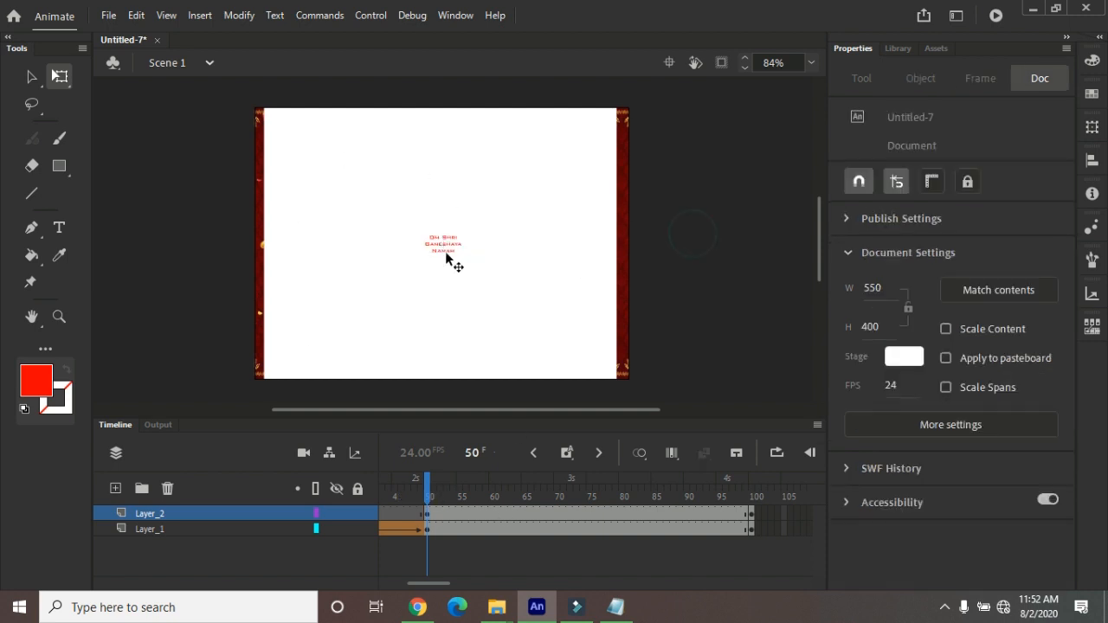
- Add a Blur filter with High quality to the small title at frame 50 and strongly increase its Blur X
click(447, 249)
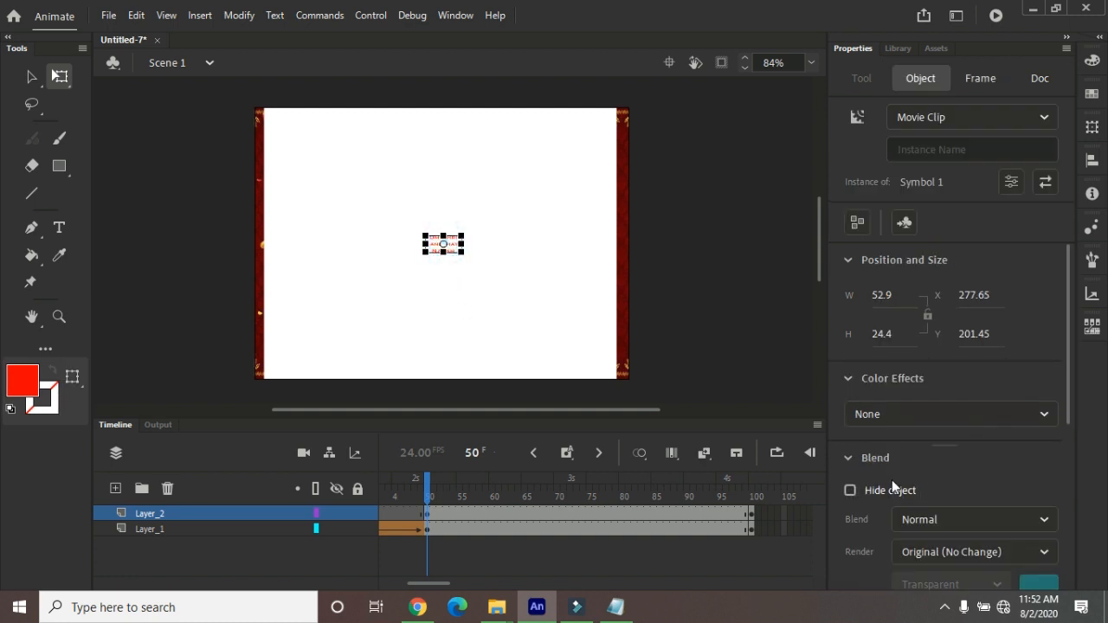
click(846, 376)
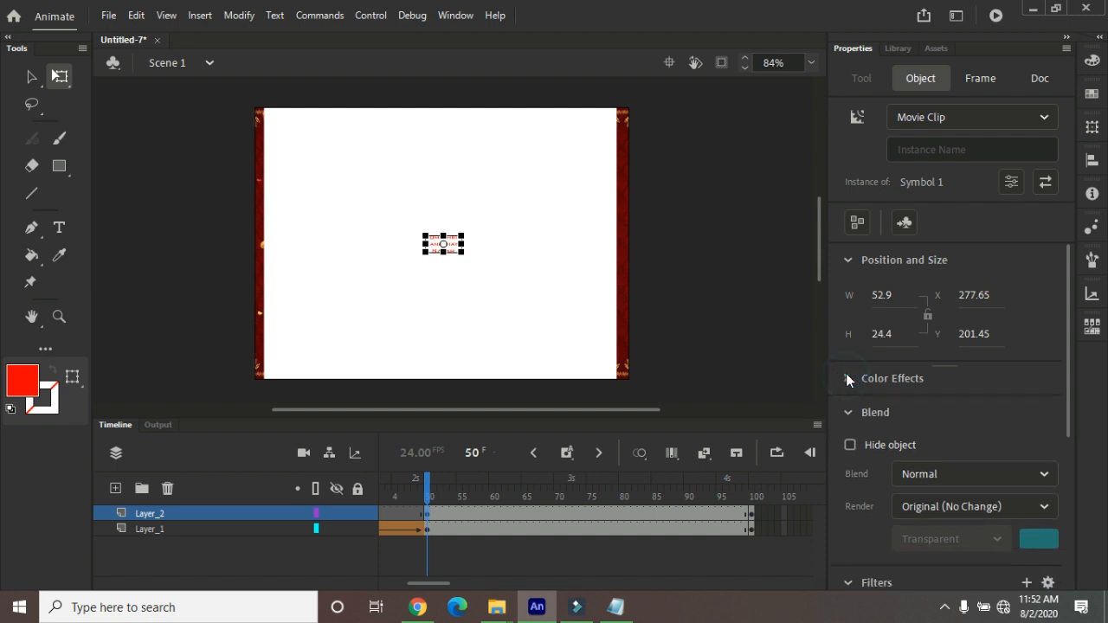
click(847, 411)
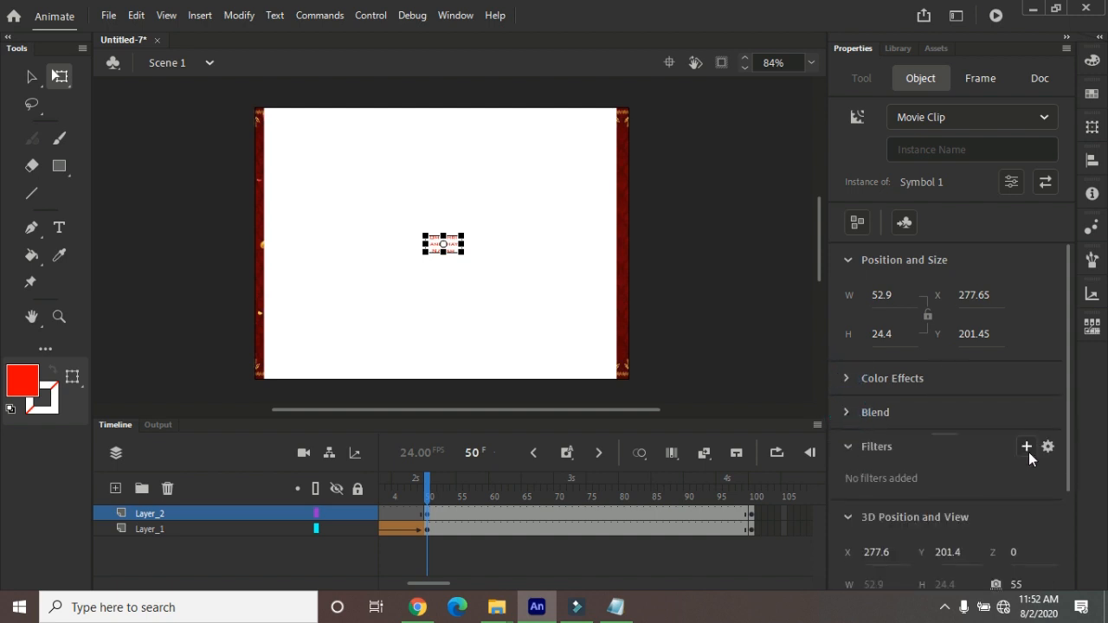
click(1027, 446)
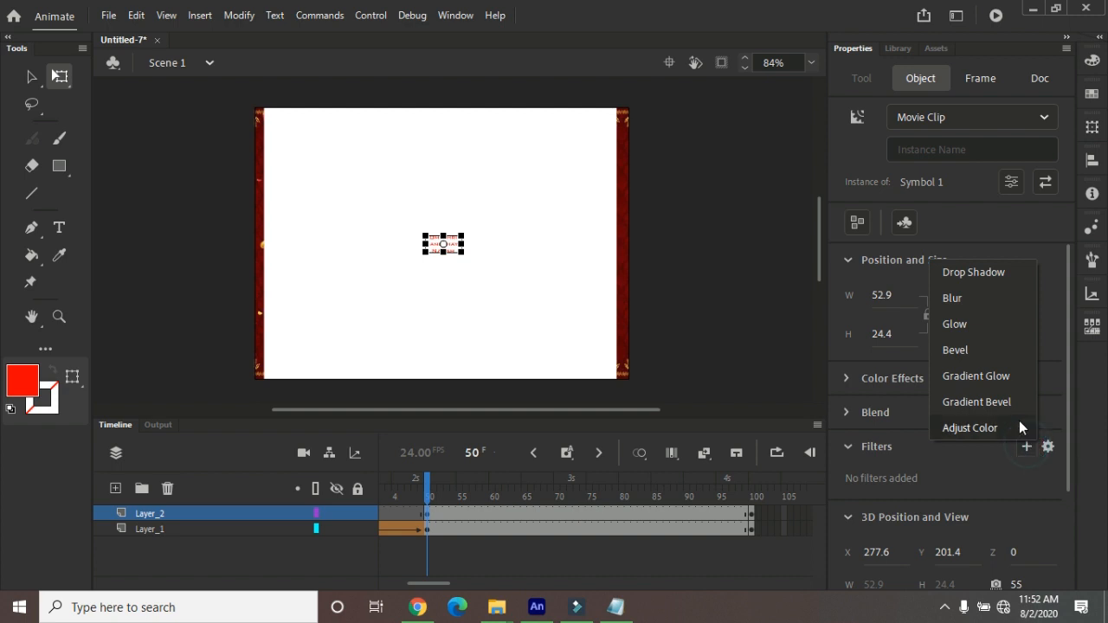
click(981, 301)
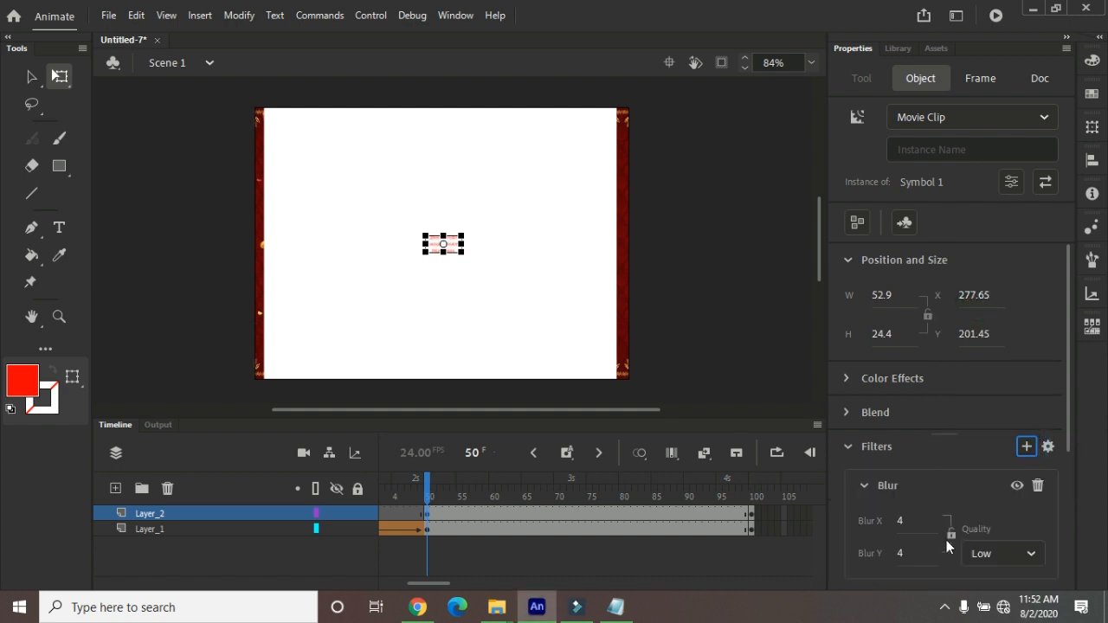
click(996, 554)
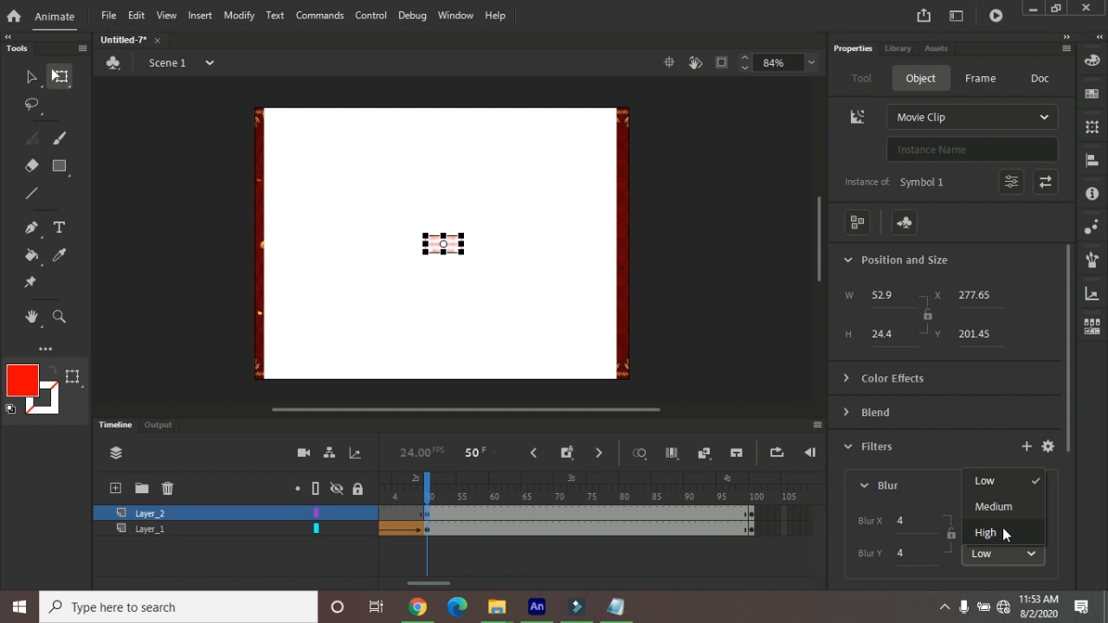
click(1005, 532)
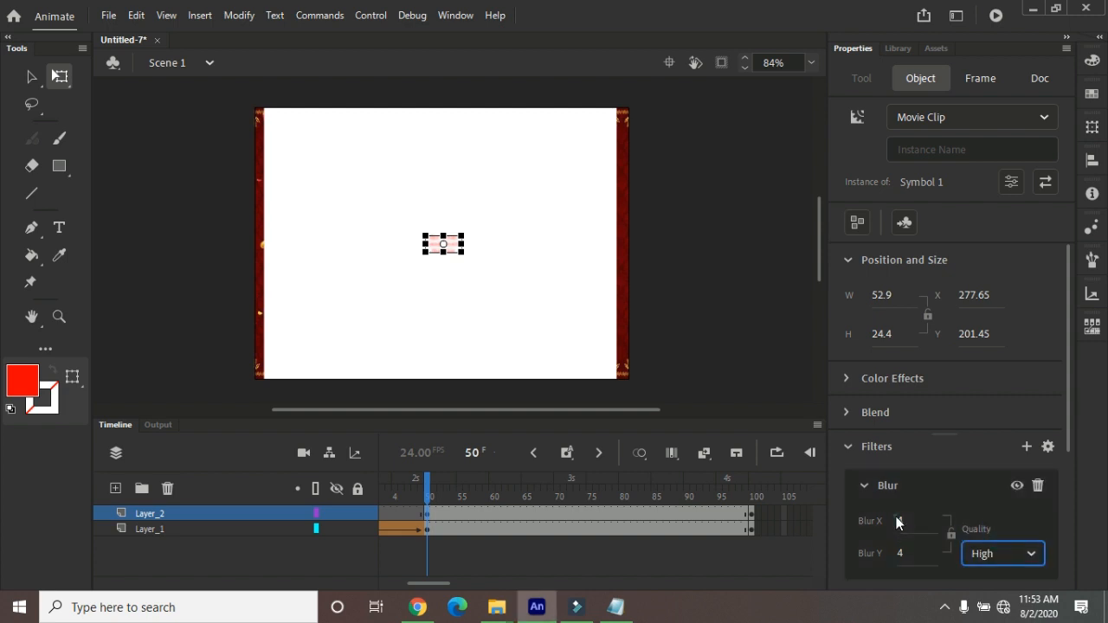
click(899, 537)
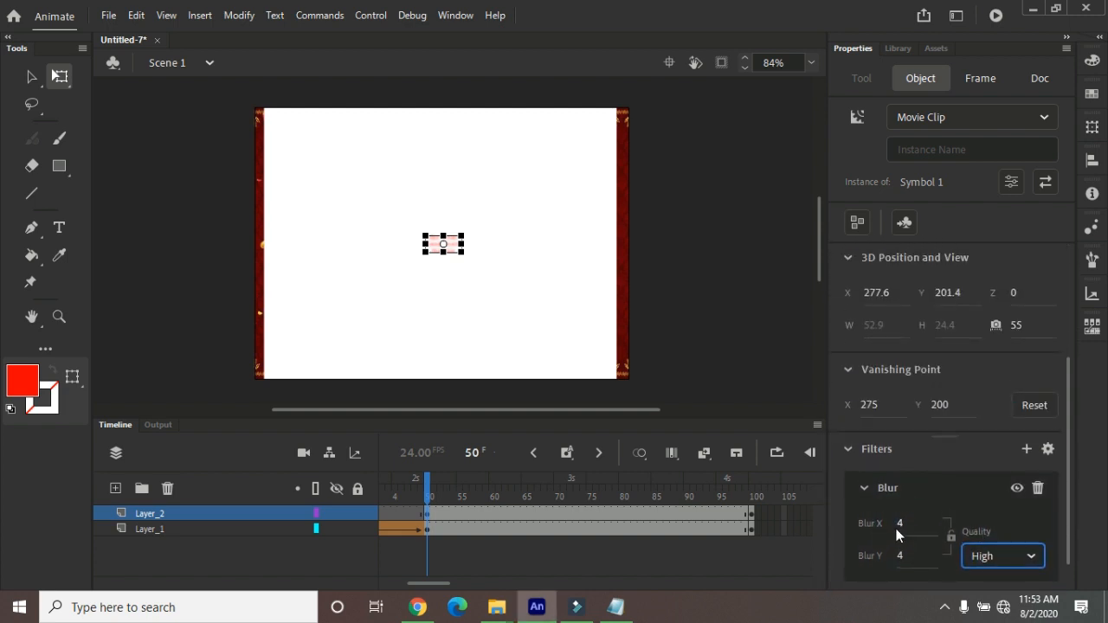
drag(903, 528, 907, 551)
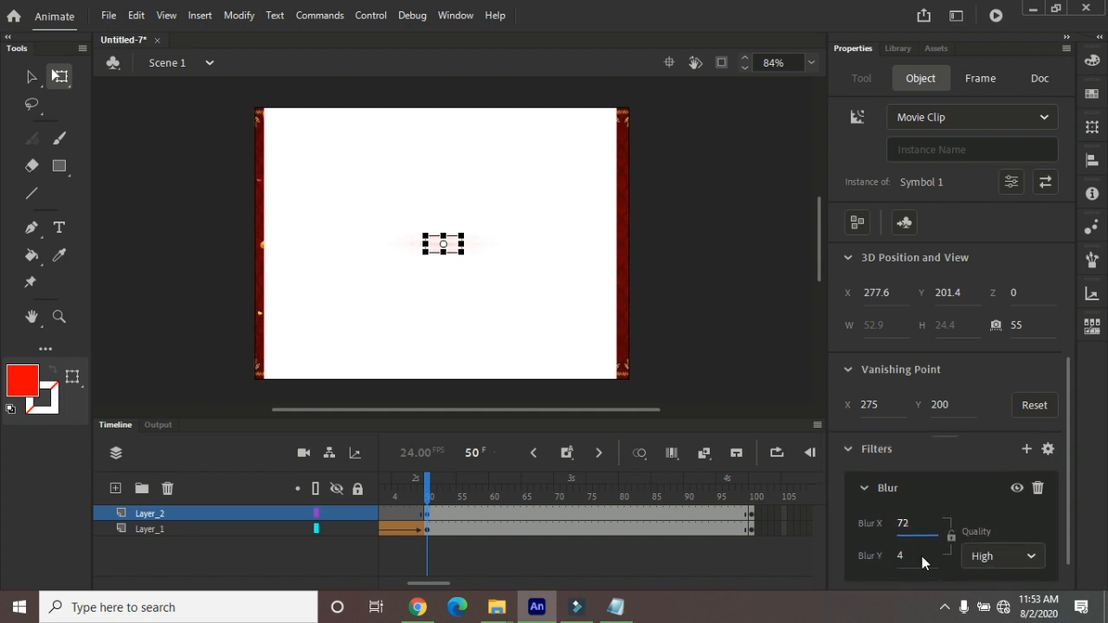
drag(905, 525, 898, 559)
- Create classic tweens on Layer_2 for the span between frames 50 and 100 and from the frame 100 keyframe
right_click(536, 509)
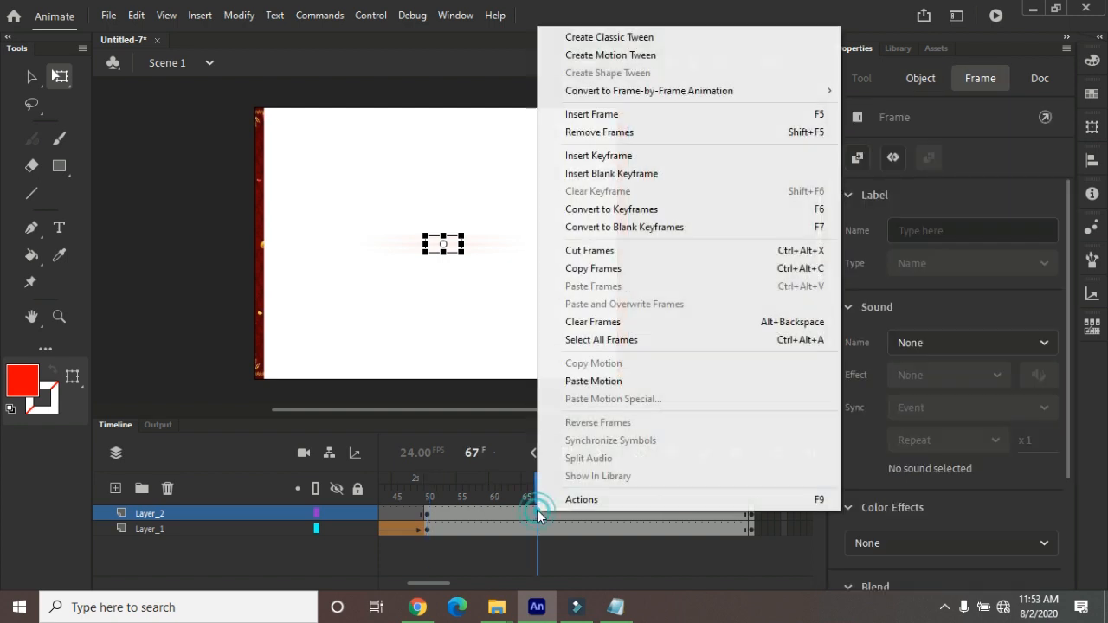
click(627, 38)
click(750, 514)
right_click(751, 514)
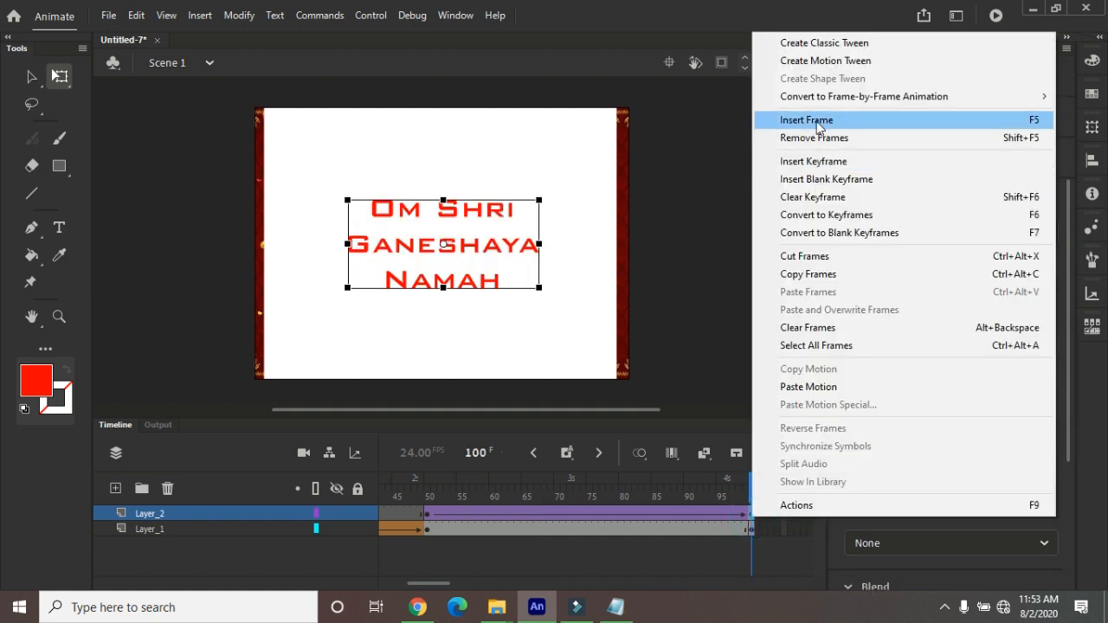
click(839, 44)
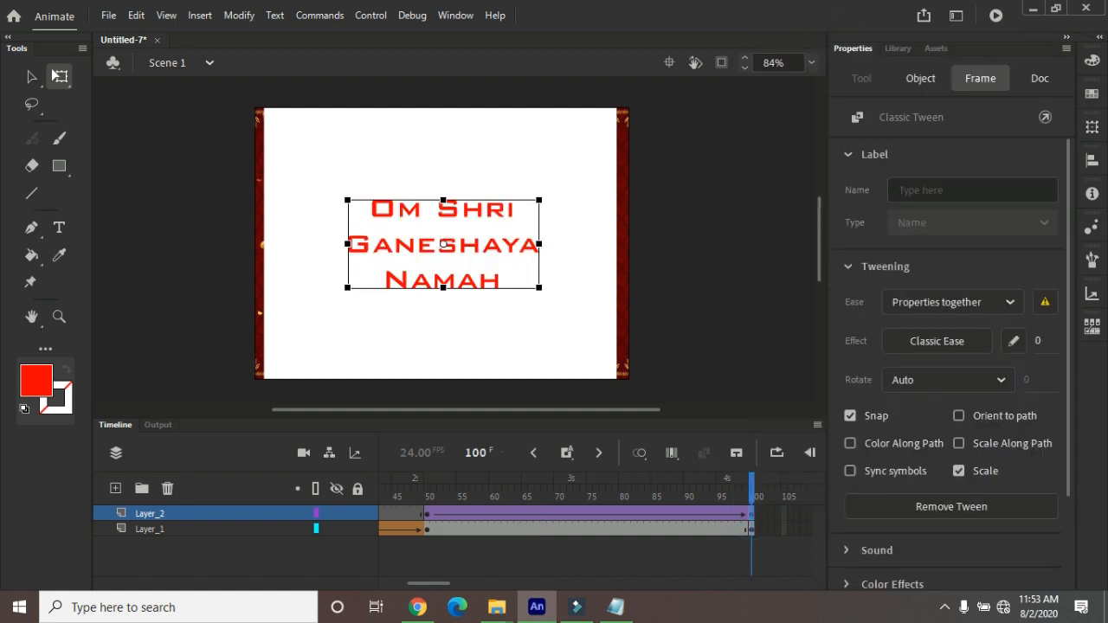
drag(751, 483, 800, 514)
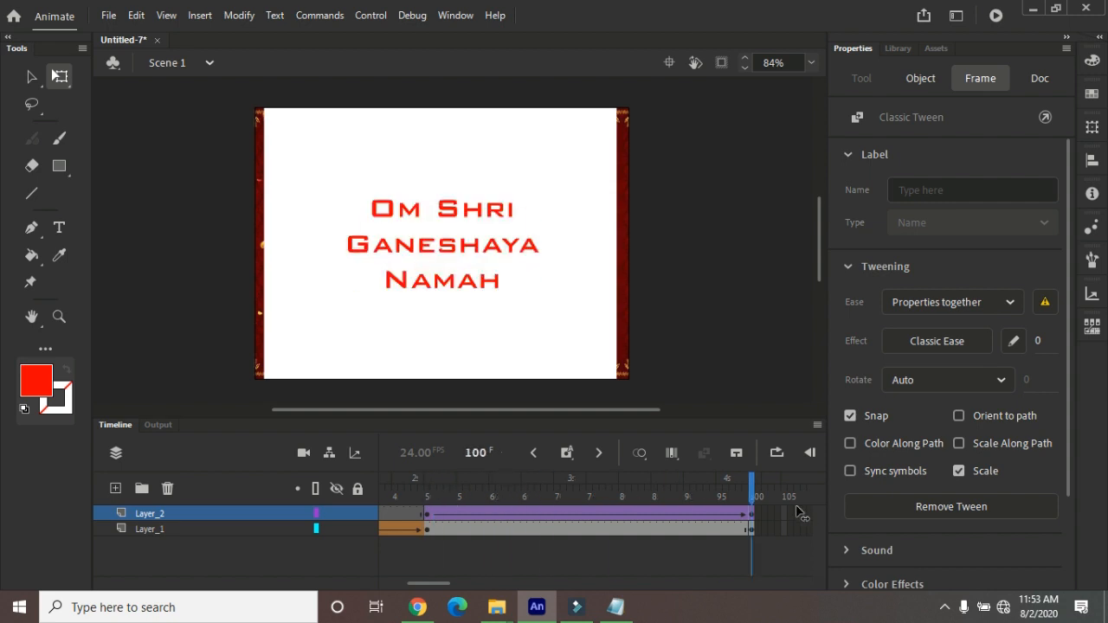
click(800, 514)
- Insert keyframes at frames 115, 125 and 140 on both layers
drag(425, 590, 461, 594)
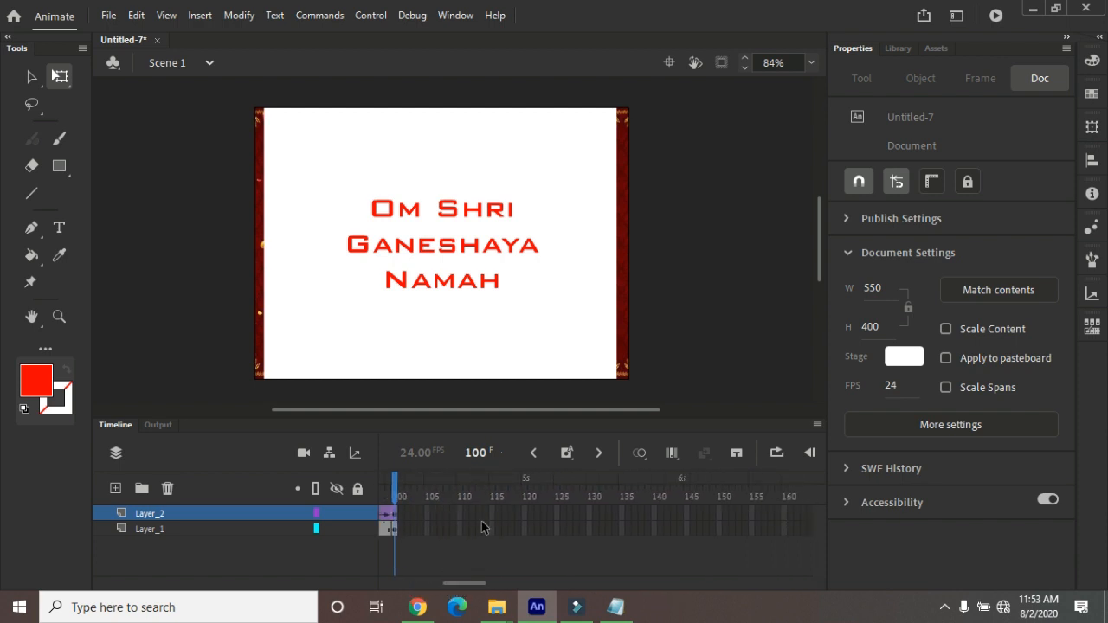
drag(492, 513, 493, 529)
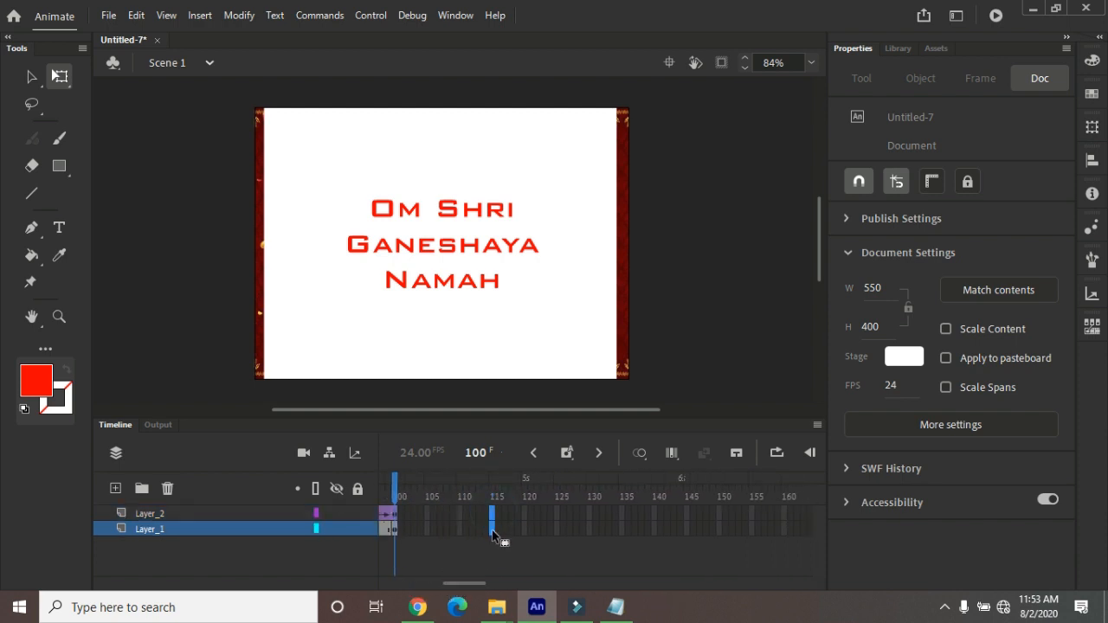
key(F6)
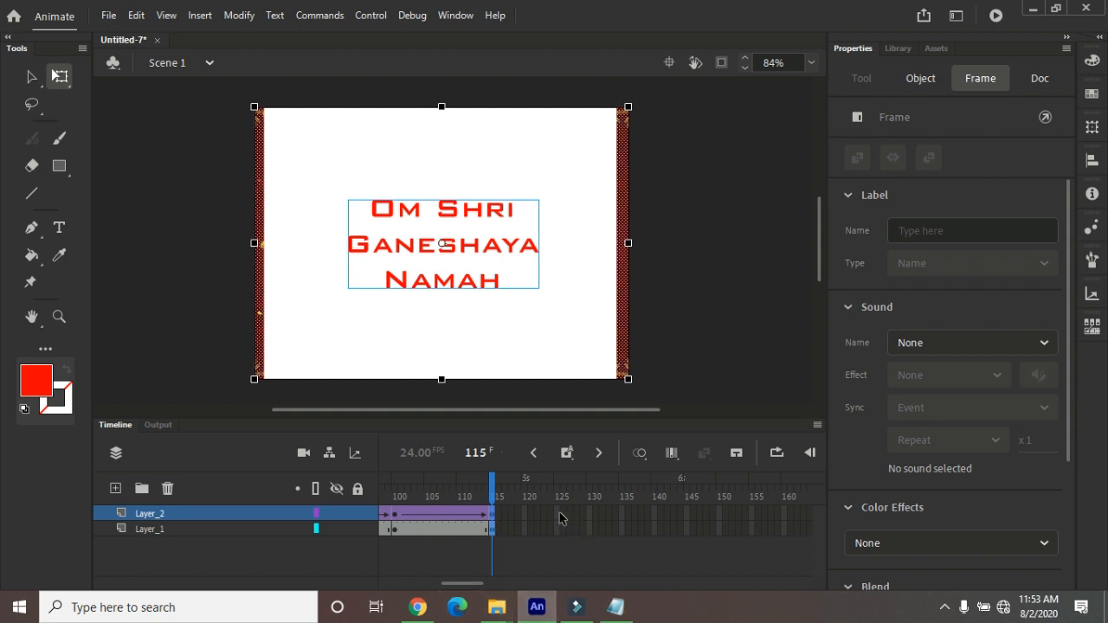
drag(559, 514, 559, 528)
key(F5)
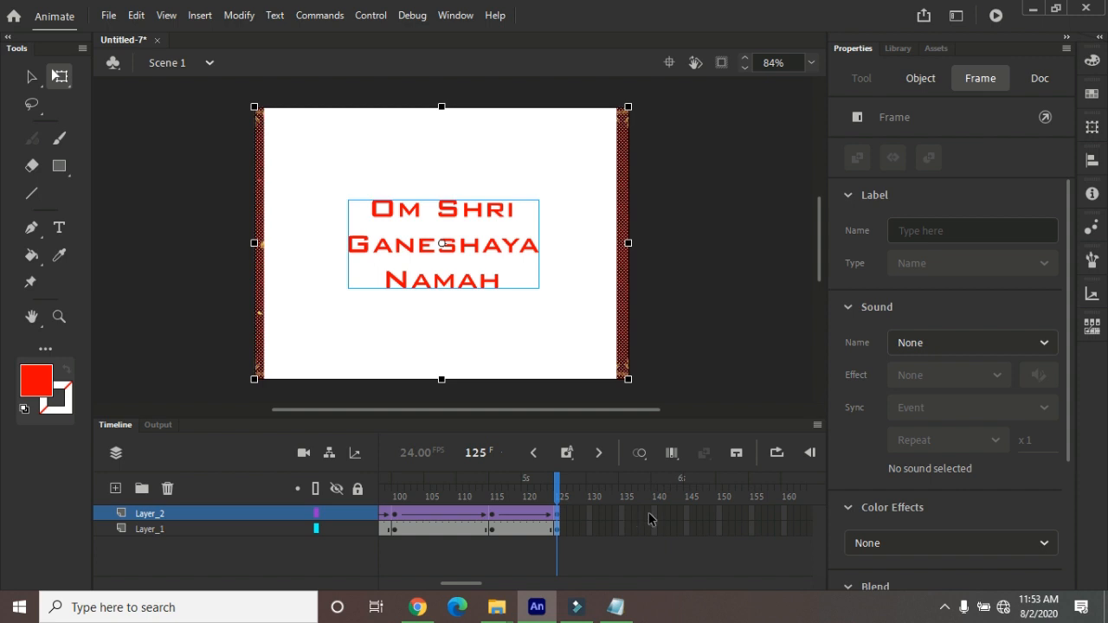
drag(654, 530, 754, 509)
key(F6)
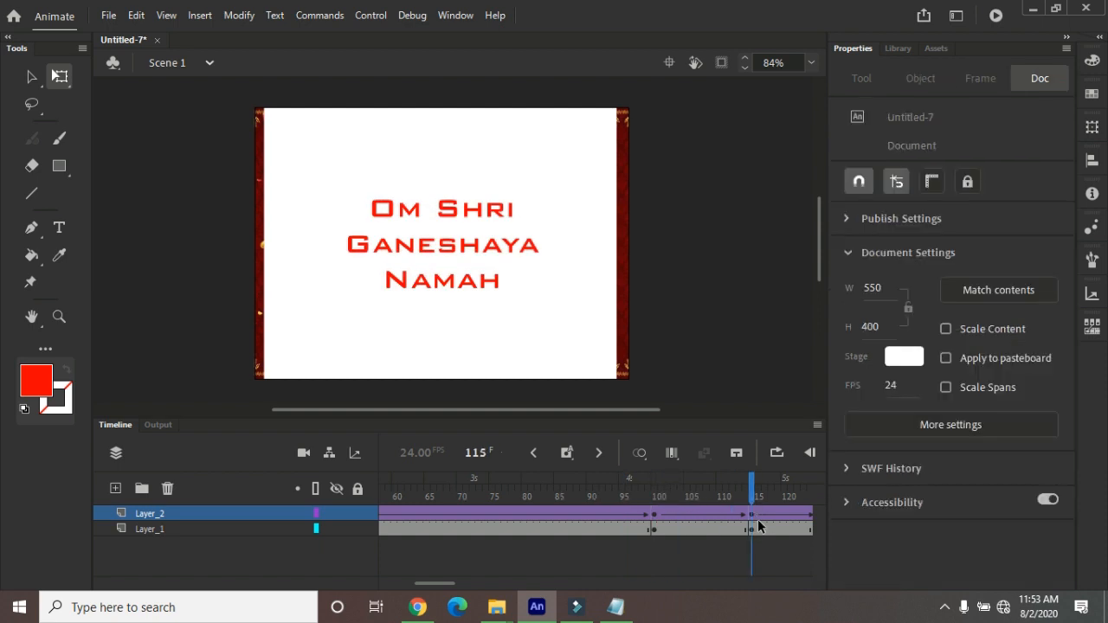
- Apply a blue Tint color effect to the title at frame 115 and deselect it
click(700, 245)
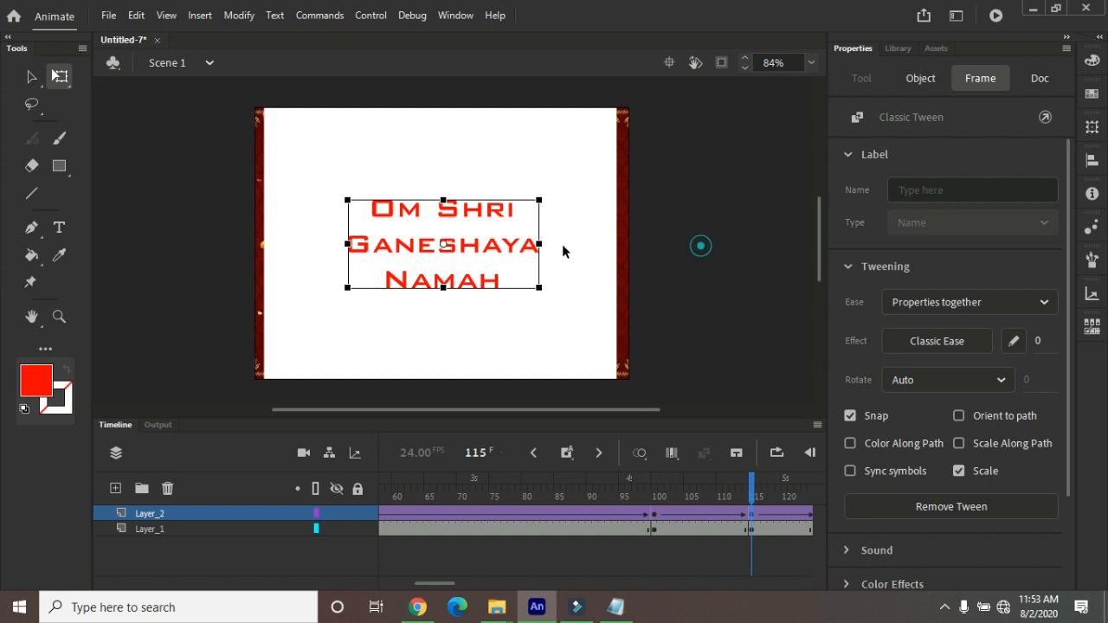
click(441, 250)
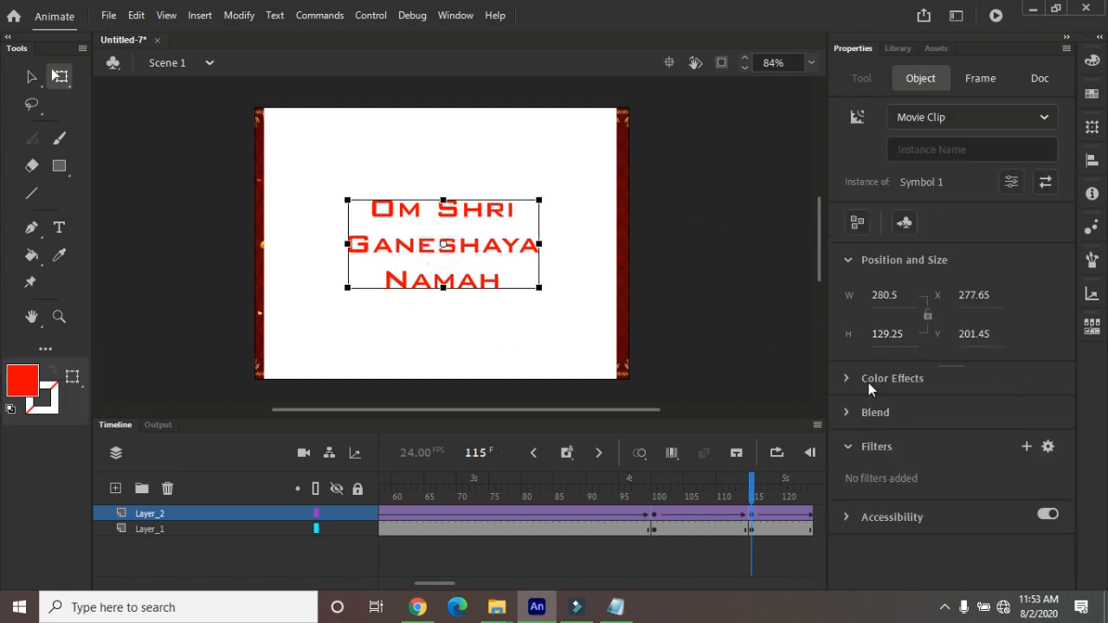
click(846, 379)
click(983, 419)
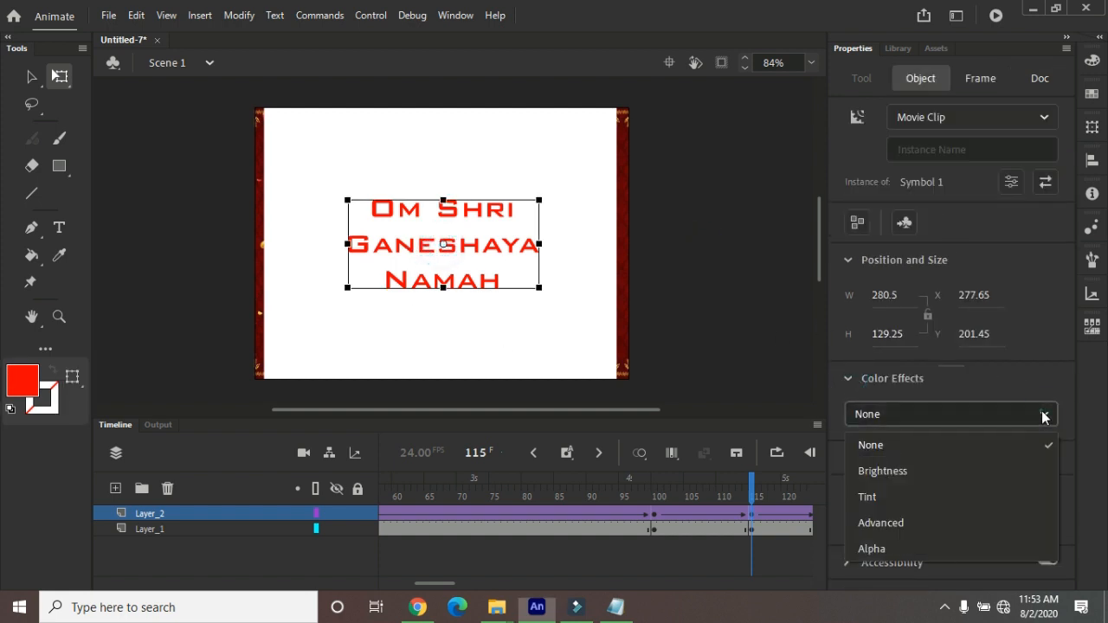
click(977, 497)
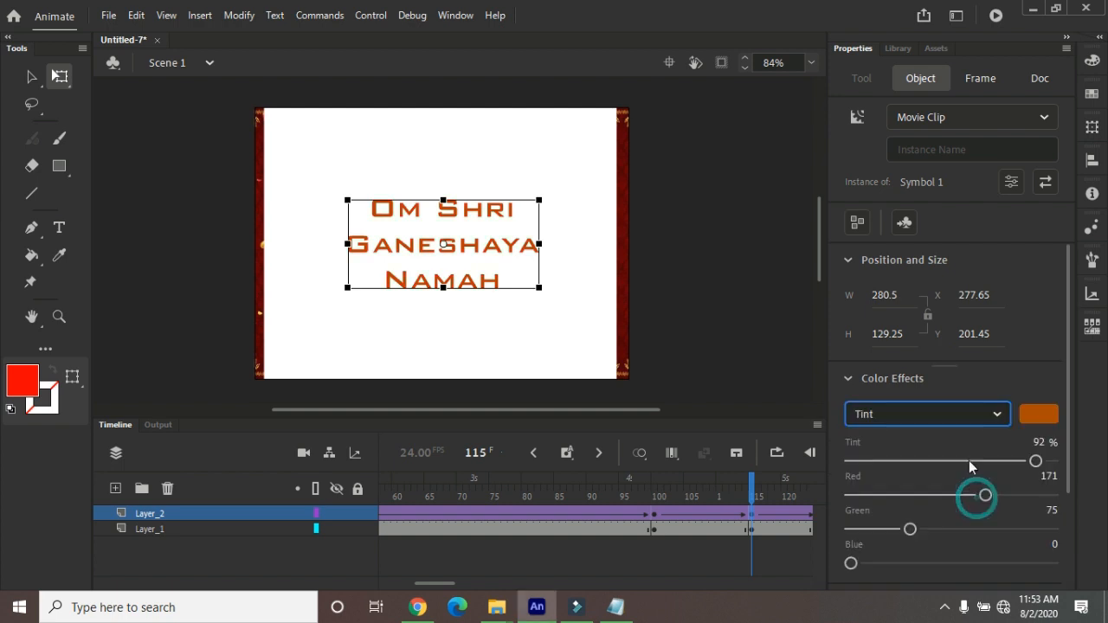
click(1040, 414)
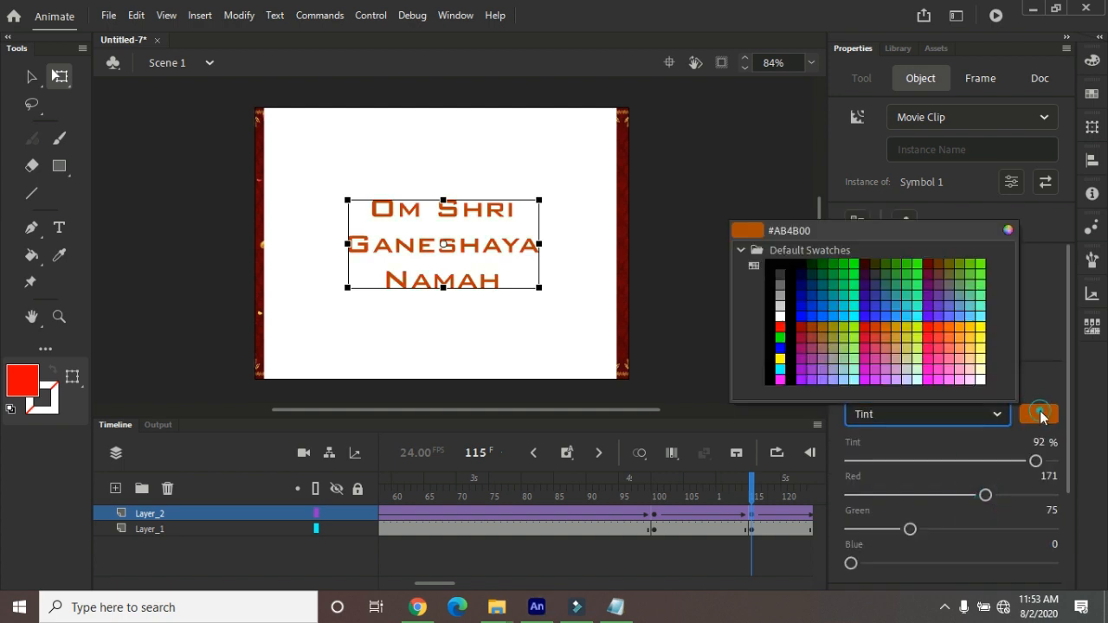
click(810, 311)
drag(752, 484, 491, 480)
click(524, 539)
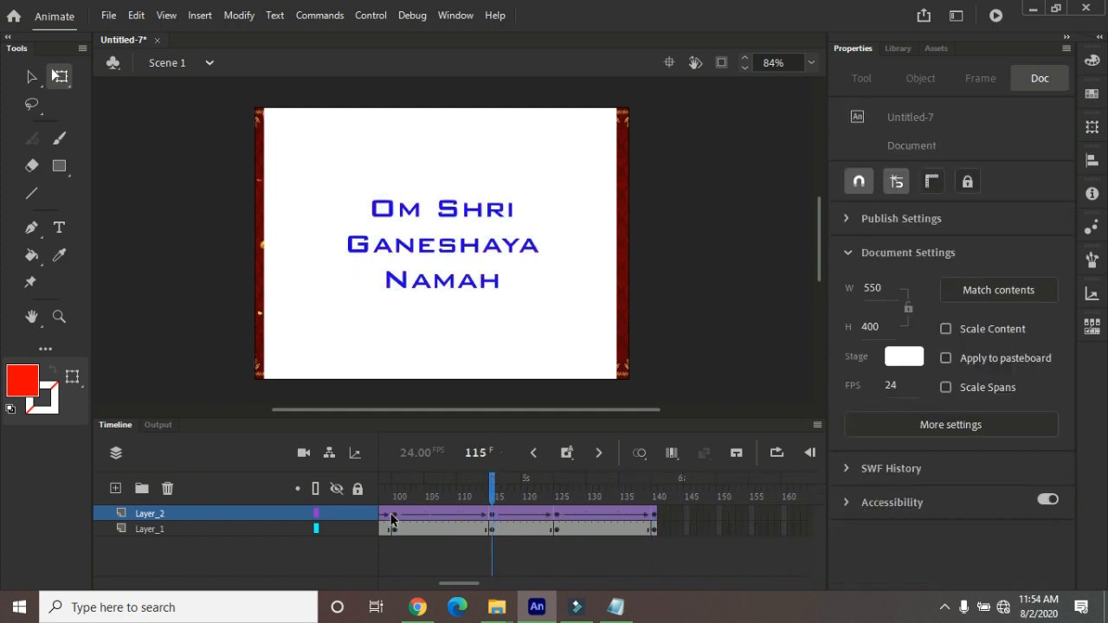
- Change the title's Tint color at frame 115 on Layer_2 to bright green with Red 102, Green 255 and Blue 0
click(750, 289)
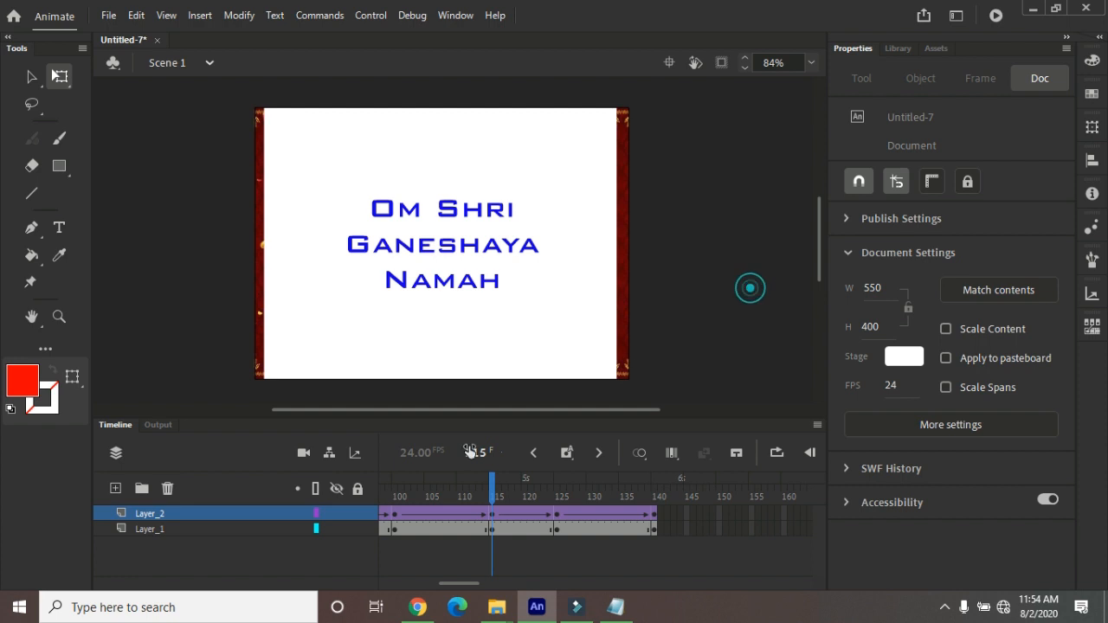
click(493, 514)
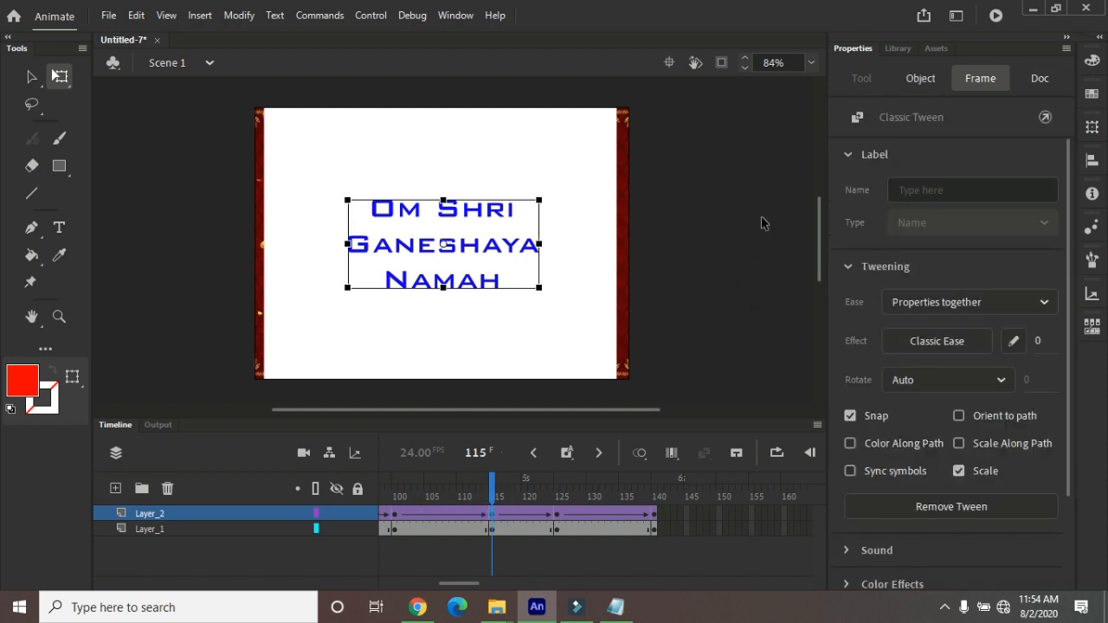
click(505, 249)
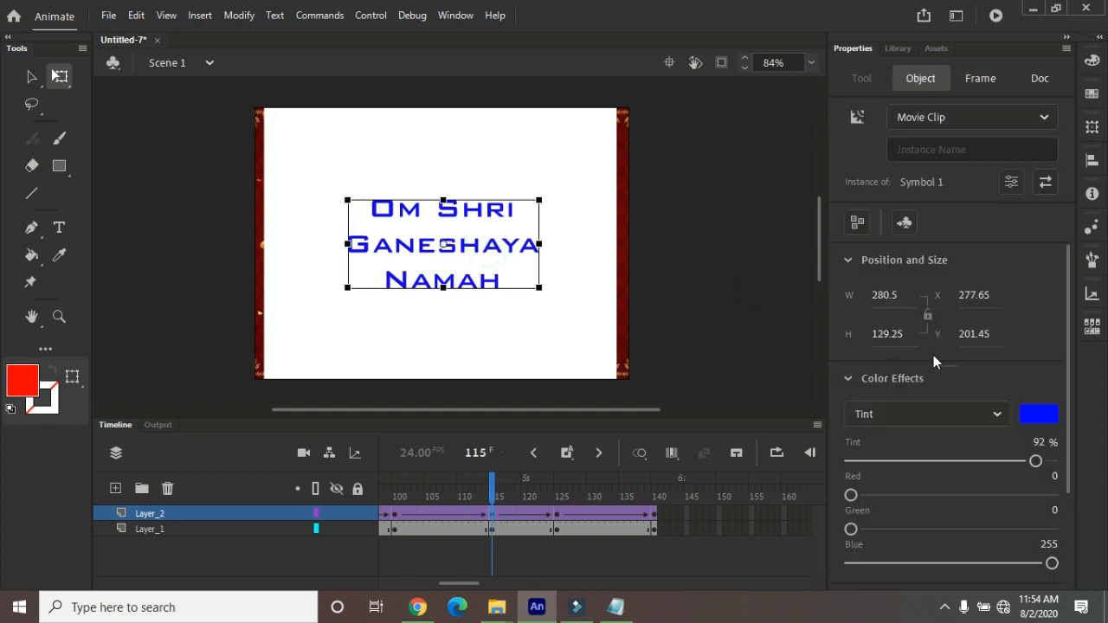
click(1028, 416)
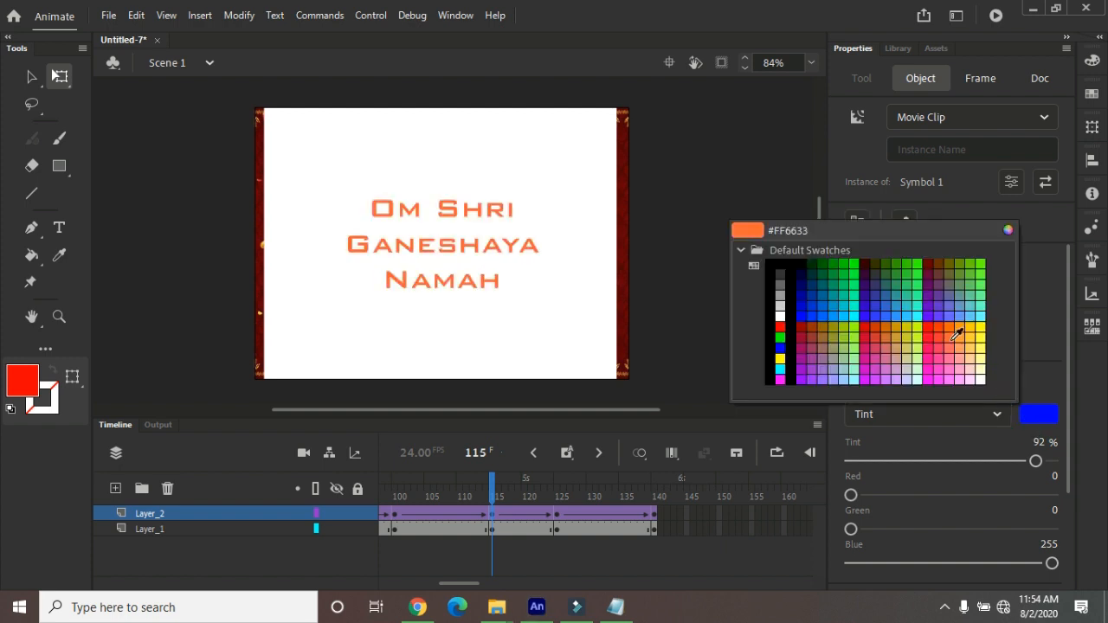
click(981, 262)
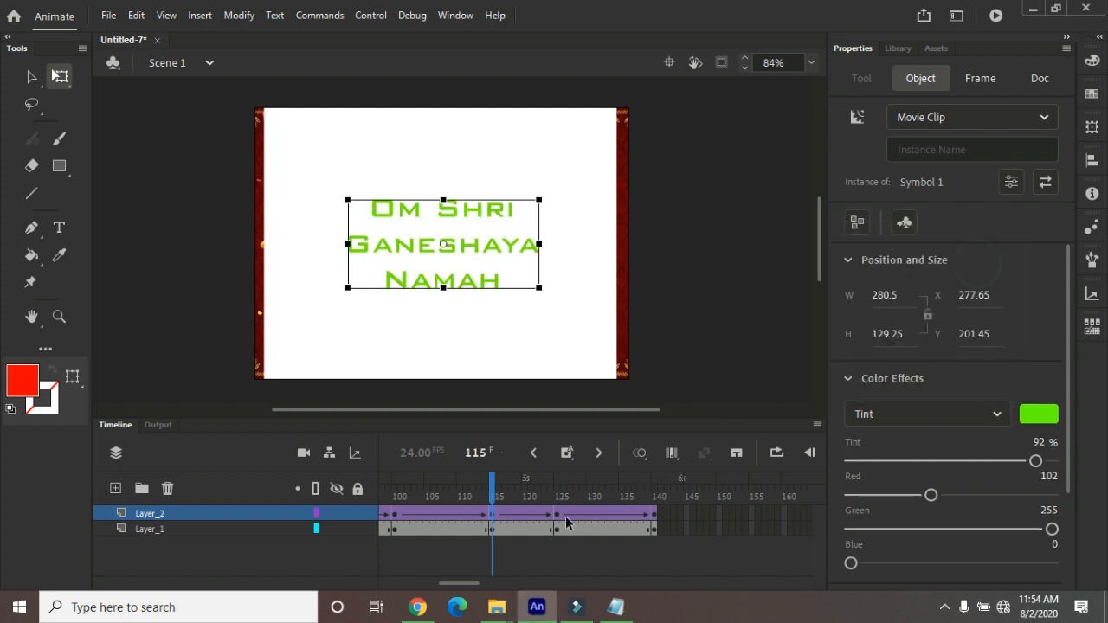
- Apply a Tint color effect to the title at frame 125 in very dark red with Red 51, Green 0 and Blue 0
click(556, 517)
click(733, 222)
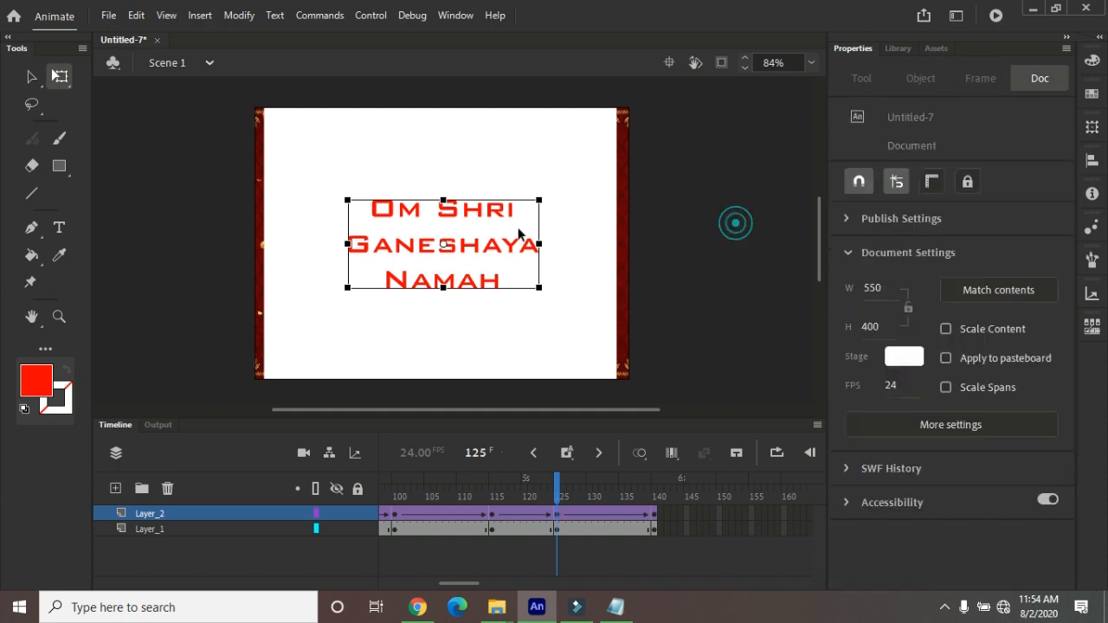
click(472, 250)
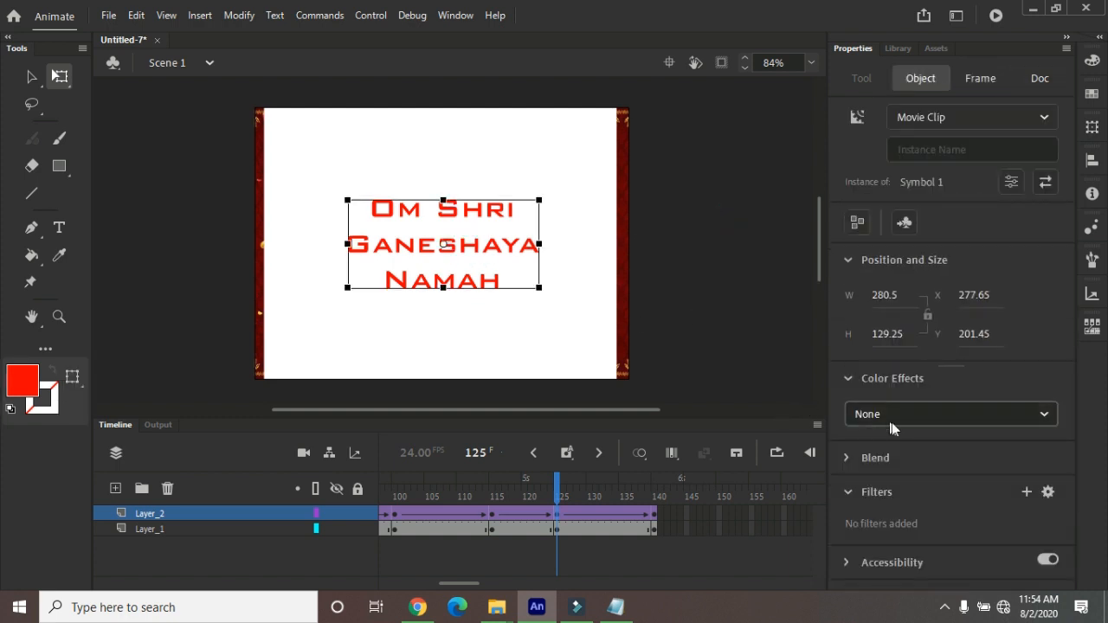
click(920, 415)
click(920, 495)
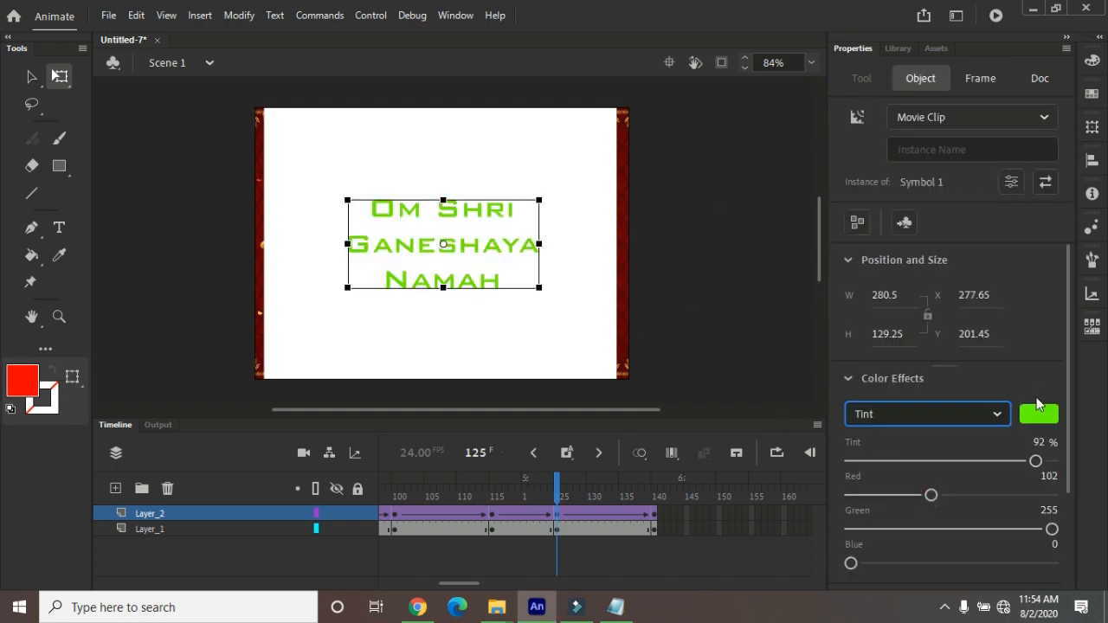
click(1030, 414)
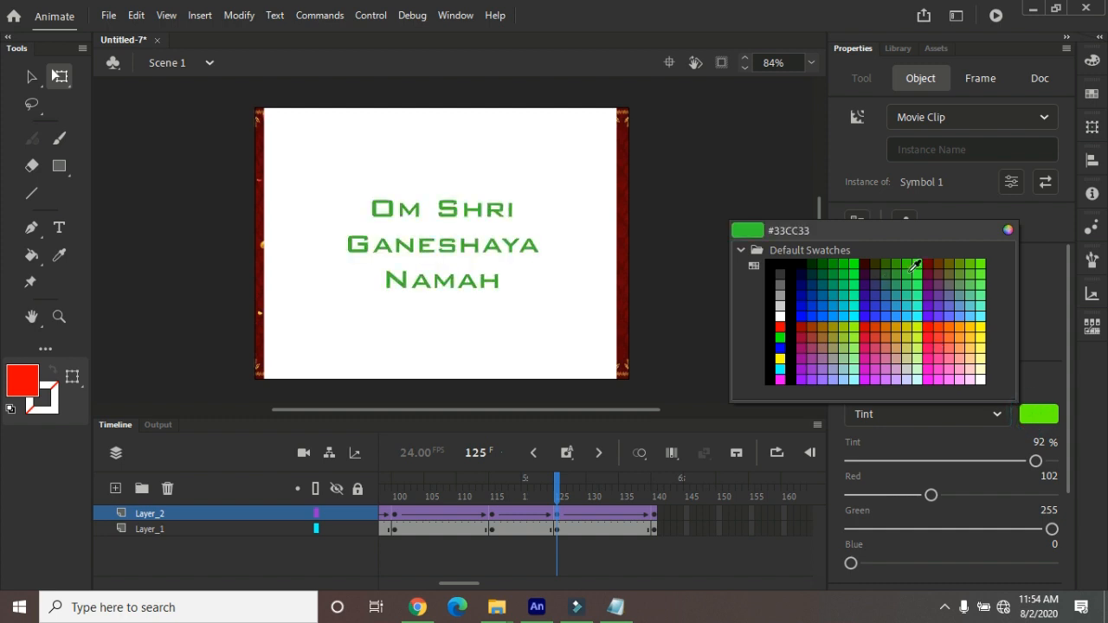
click(869, 260)
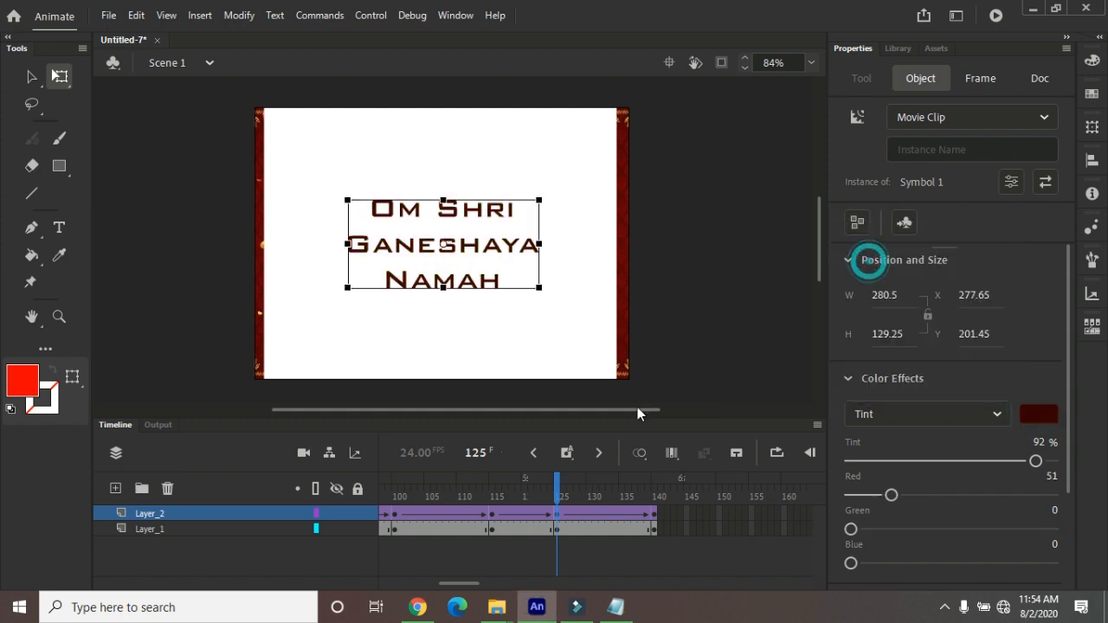
- Go to frame 140 on Layer_2, test the movie to review the title animation, and close the preview
click(657, 515)
click(657, 504)
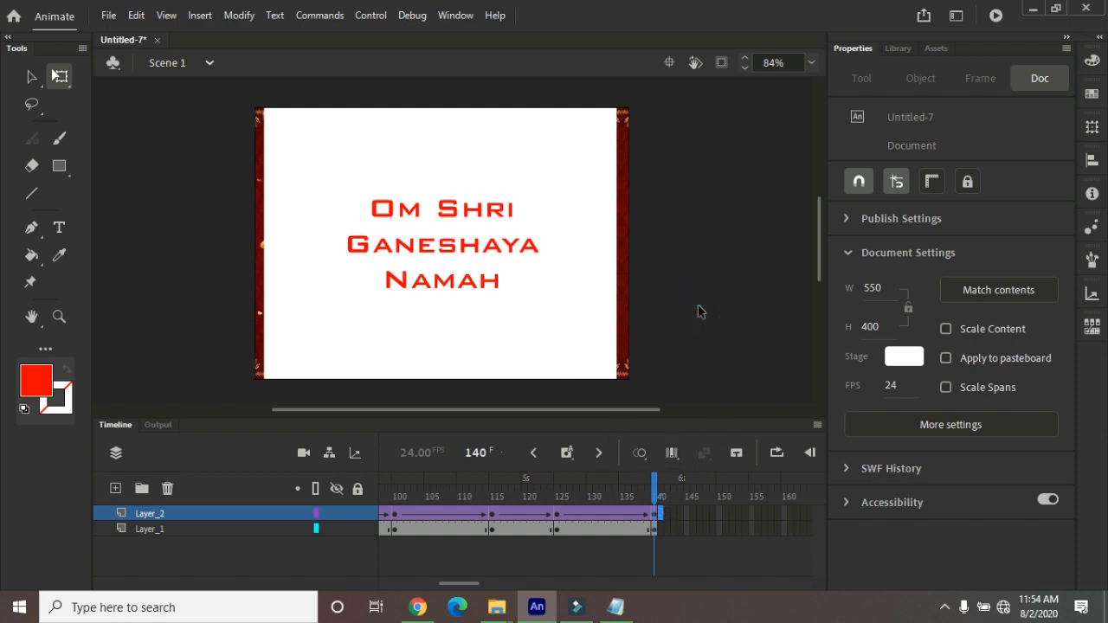
key(ctrl+Return)
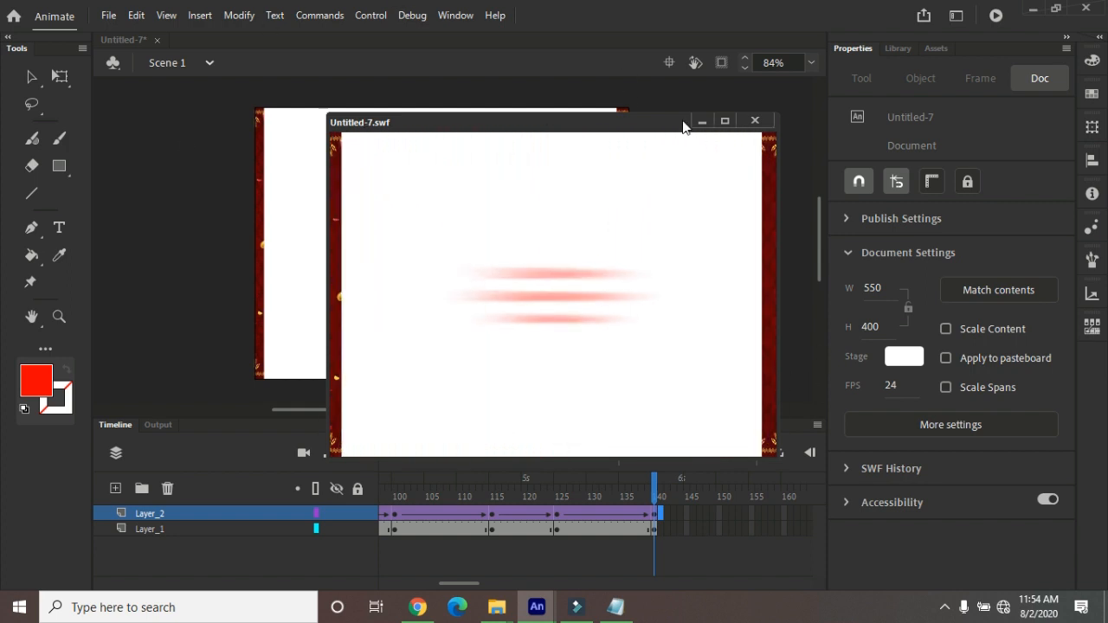
click(755, 121)
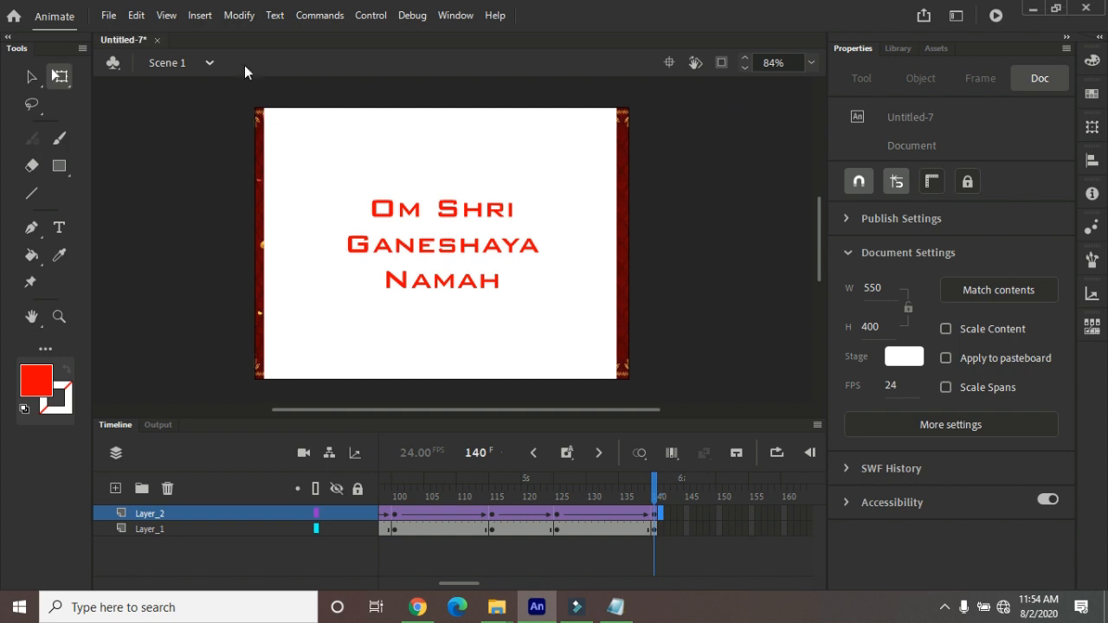
- Insert a new scene and place the football image 1.png from the library on its stage
click(199, 15)
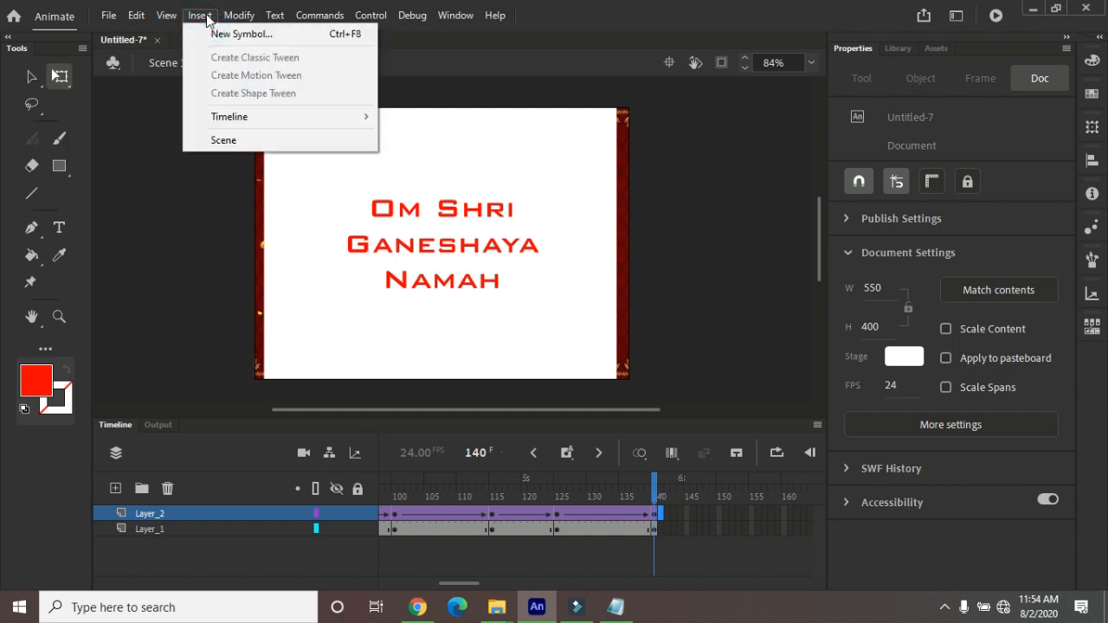
click(230, 145)
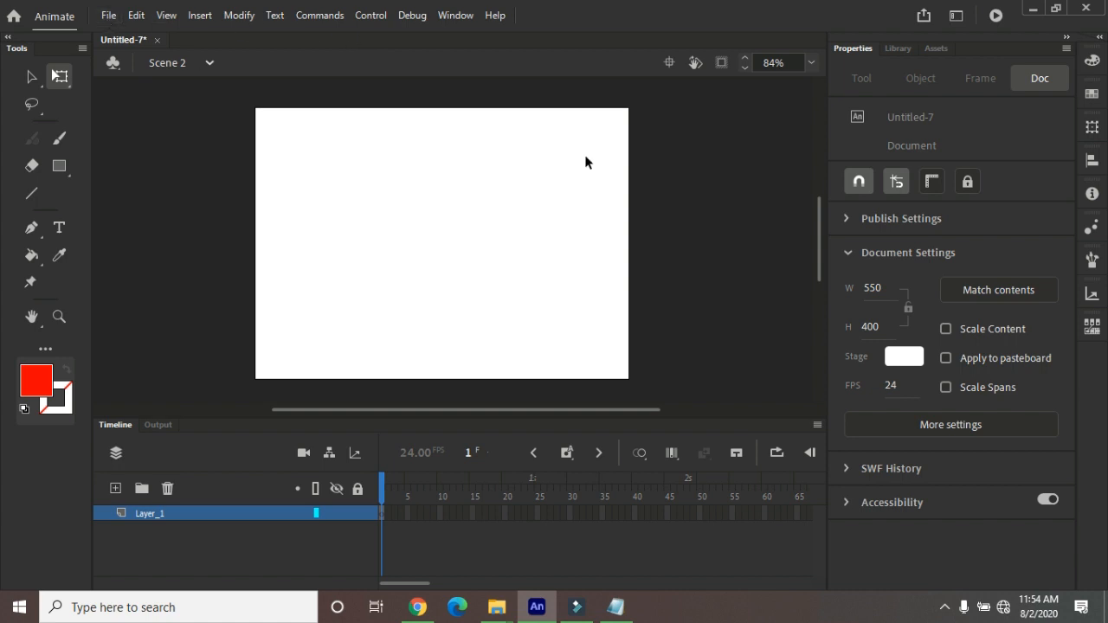
click(896, 49)
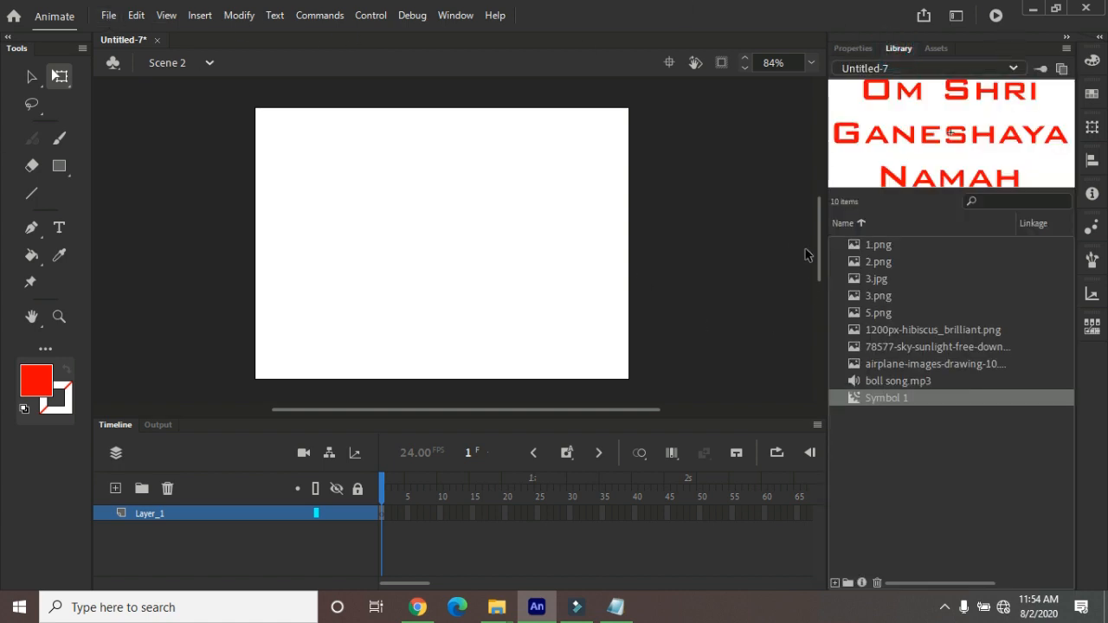
click(875, 245)
click(875, 261)
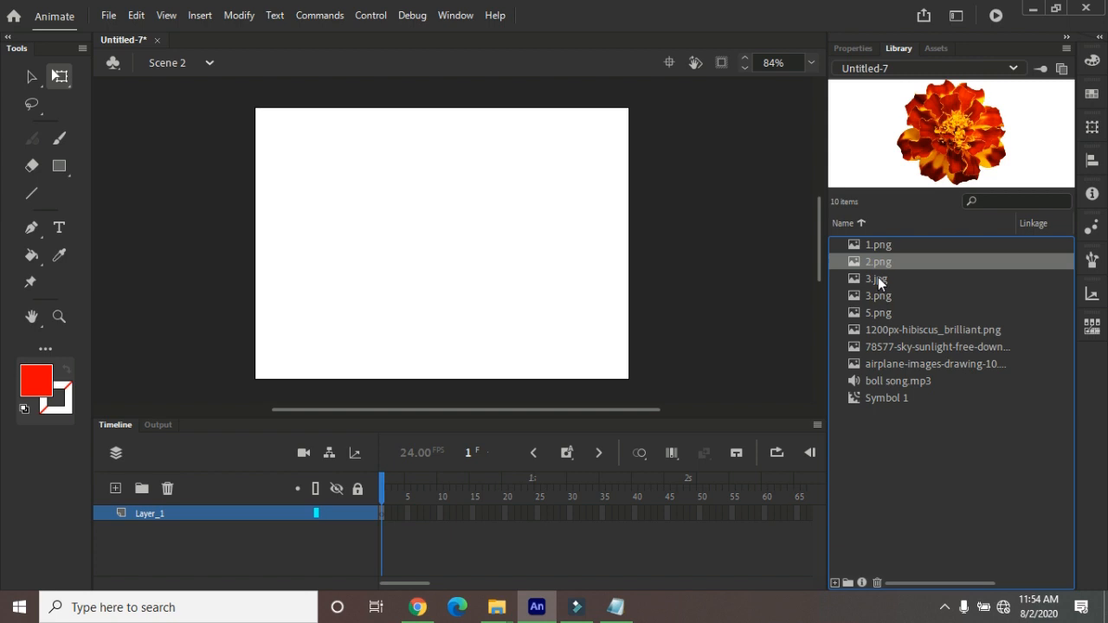
click(876, 245)
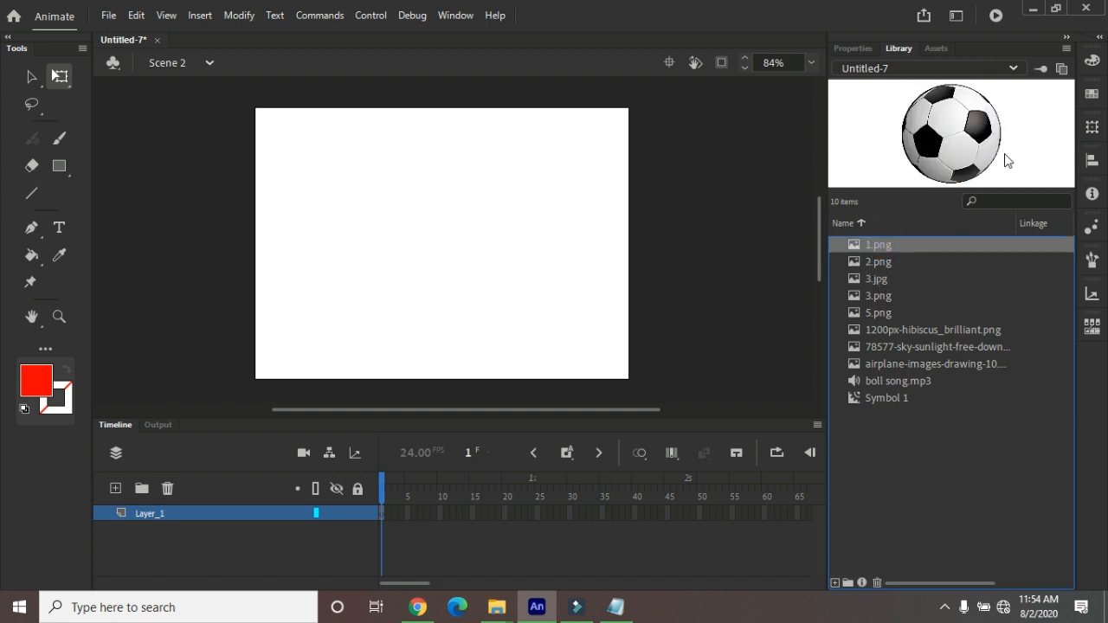
drag(973, 132, 463, 242)
- Scale the football down to a small ball and position it near the middle of the stage's upper edge
drag(589, 169, 639, 210)
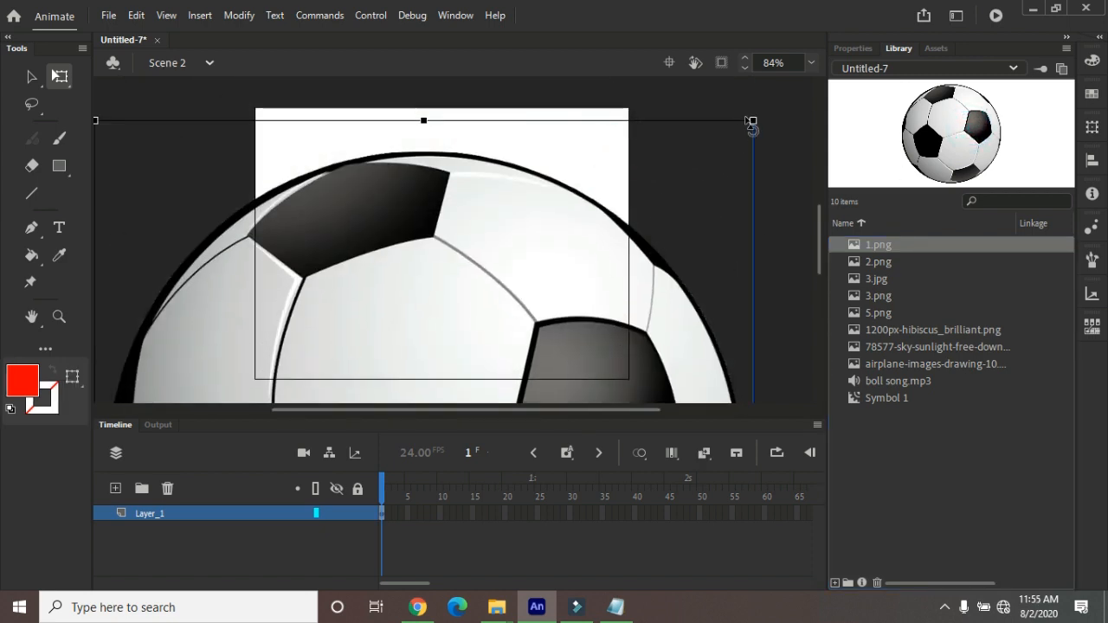
drag(754, 119, 557, 356)
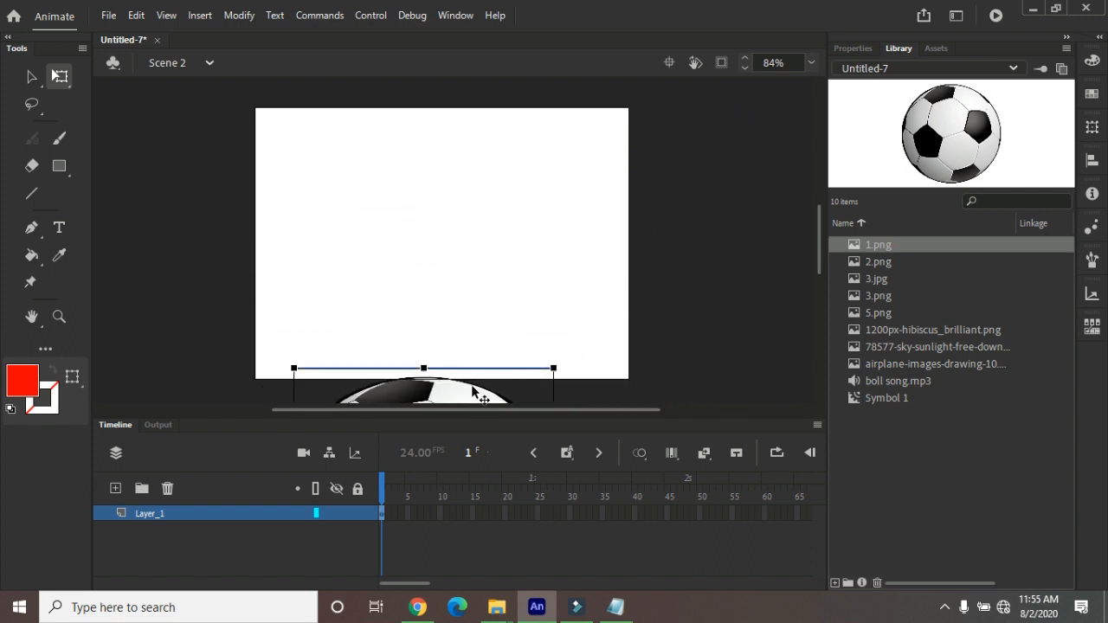
drag(455, 392, 487, 214)
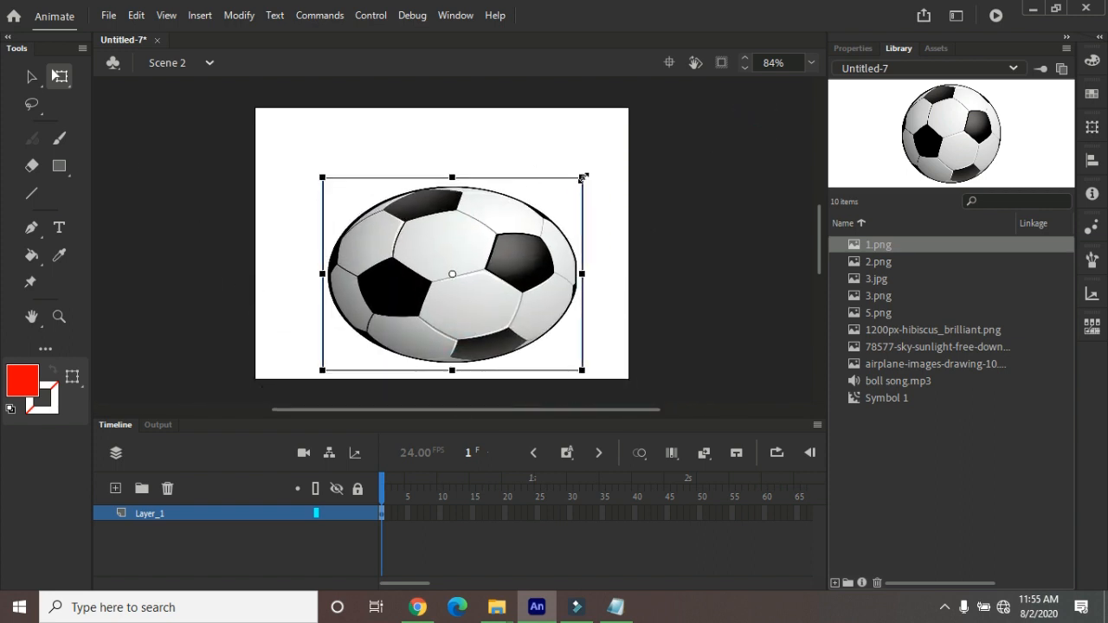
drag(583, 176, 440, 128)
click(419, 331)
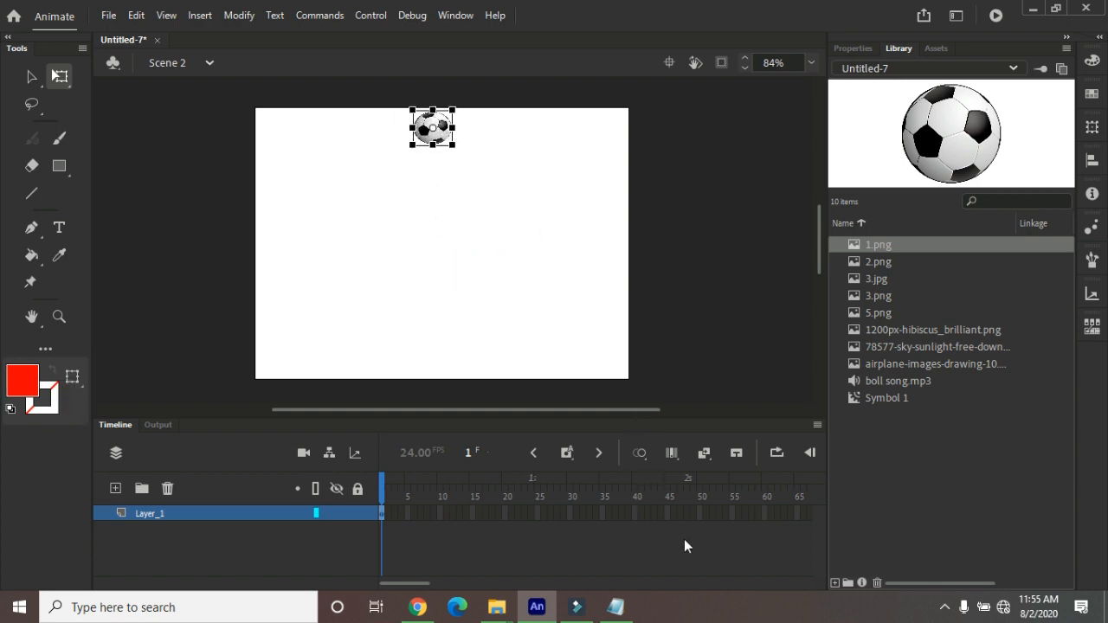
- Select frame 50 and the ball, and preview the multiple-bounce motion preset
click(700, 512)
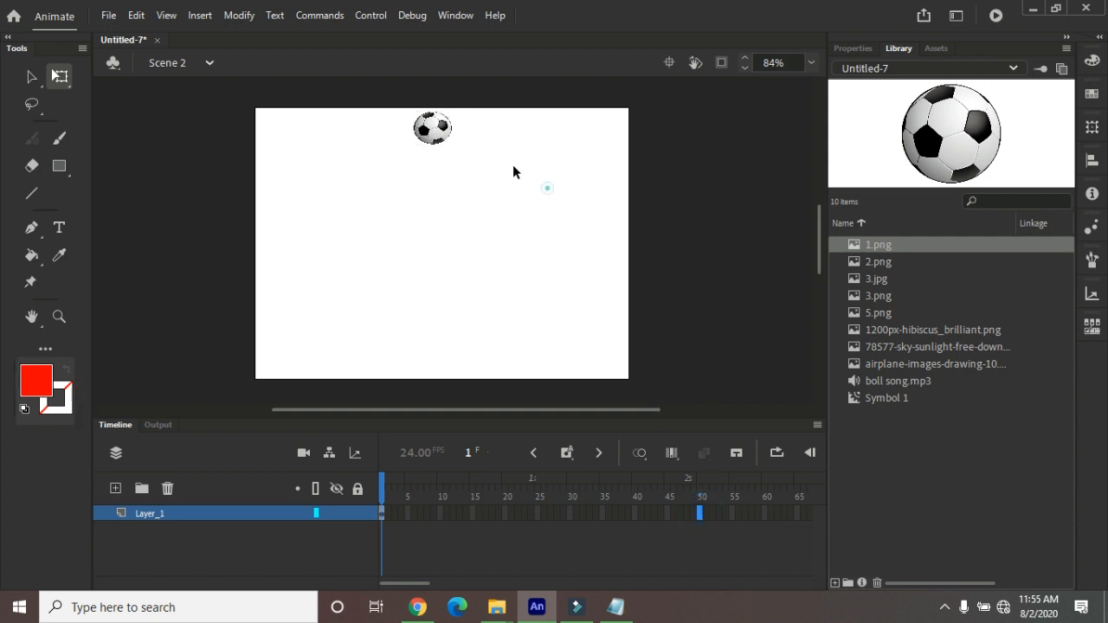
click(435, 132)
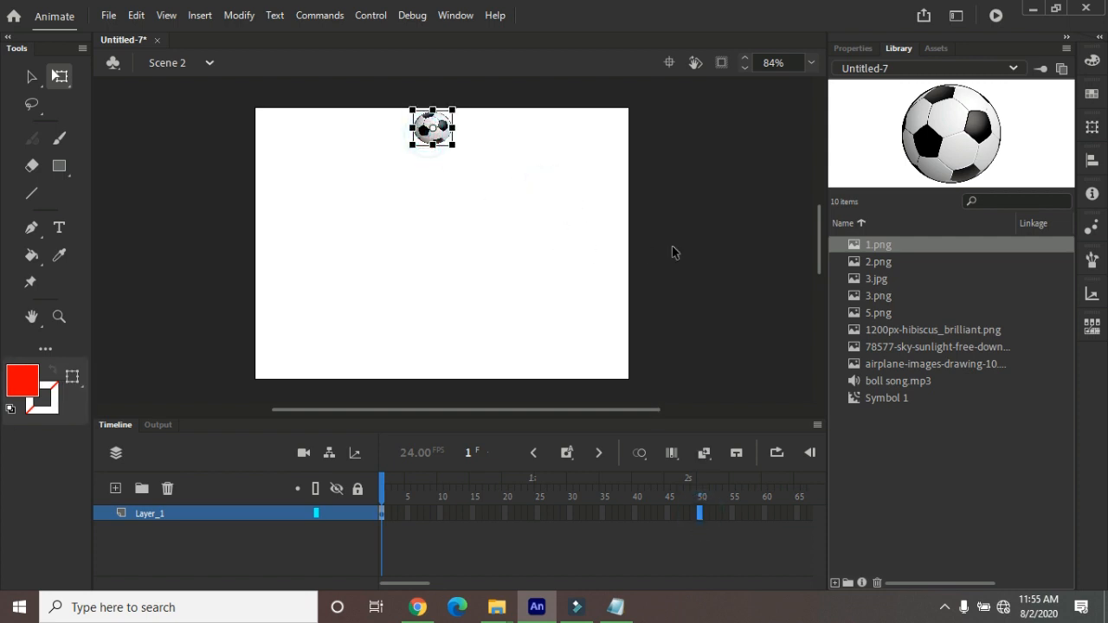
click(1093, 227)
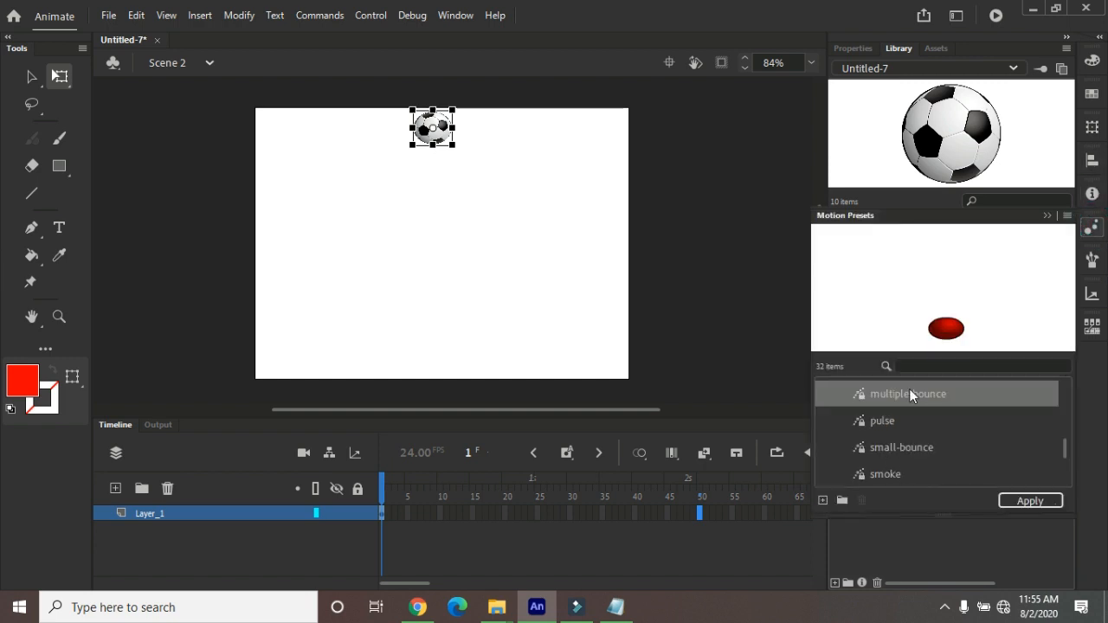
- Extend Layer_1 to frame 50, undo the ball's trial move, and create a motion tween with the ball converted to a symbol
drag(909, 393, 446, 342)
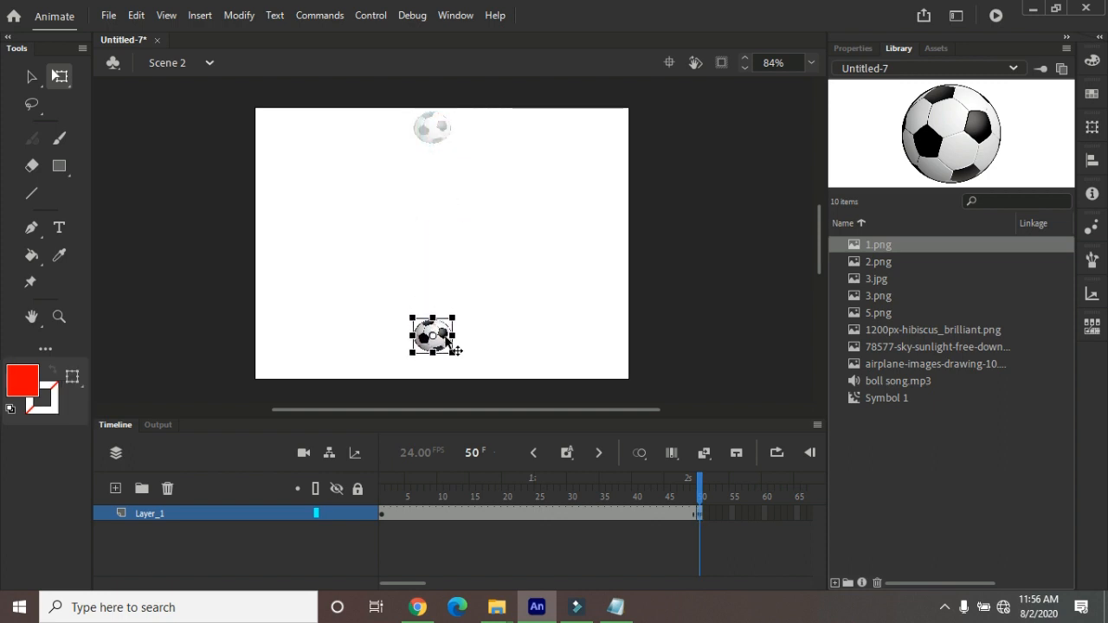
key(ctrl+z)
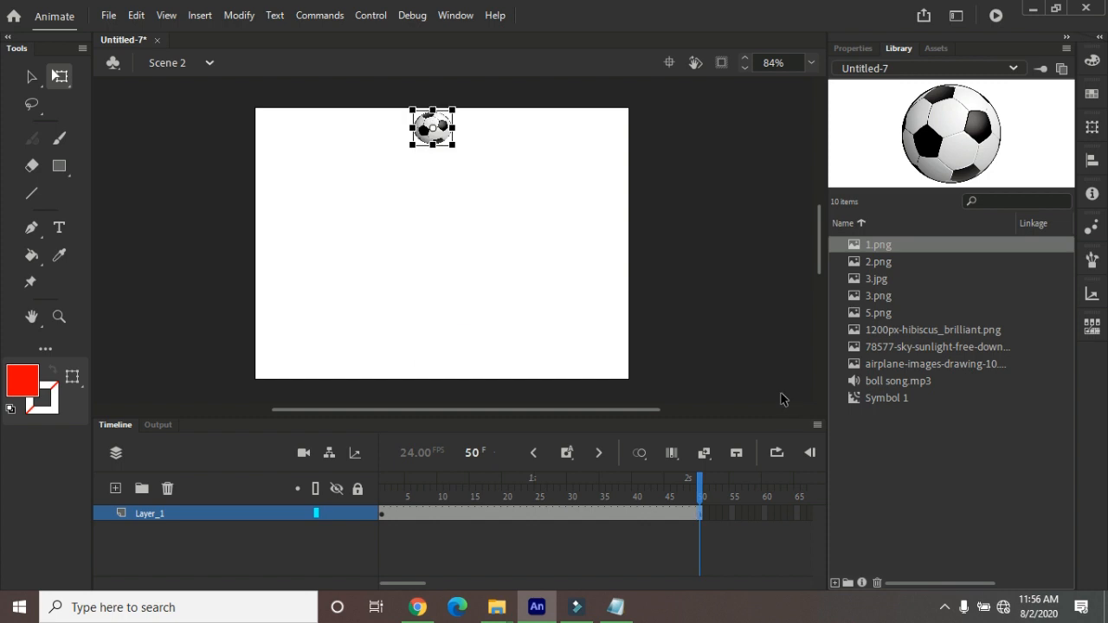
right_click(596, 518)
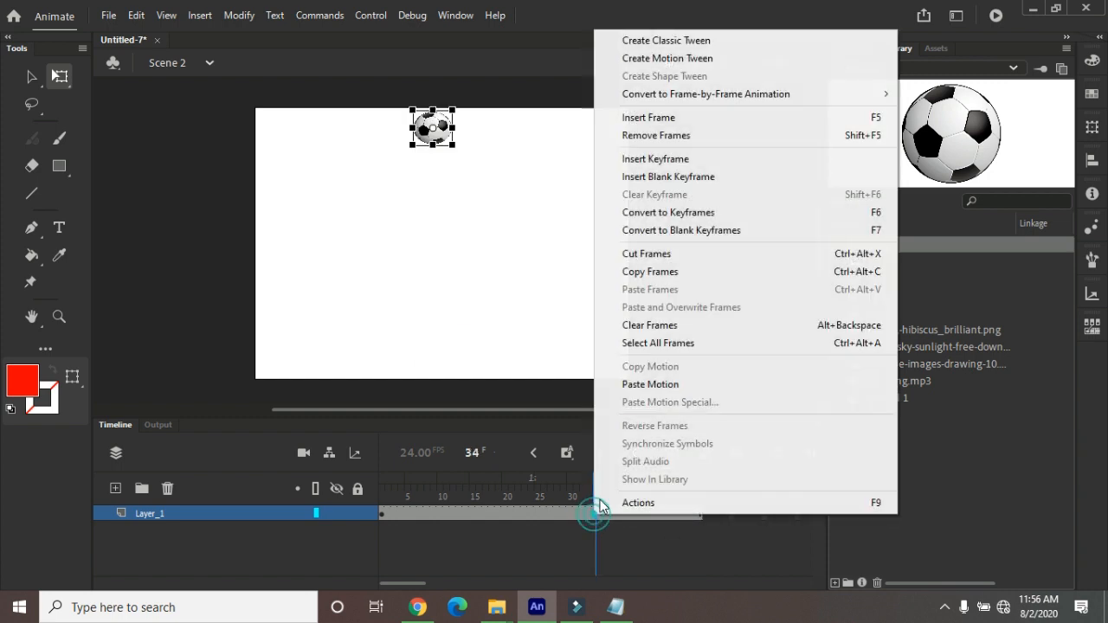
click(693, 58)
click(617, 347)
- At frame 30 of the motion tween, move the ball straight down to just above the stage's lower edge
drag(597, 481, 609, 481)
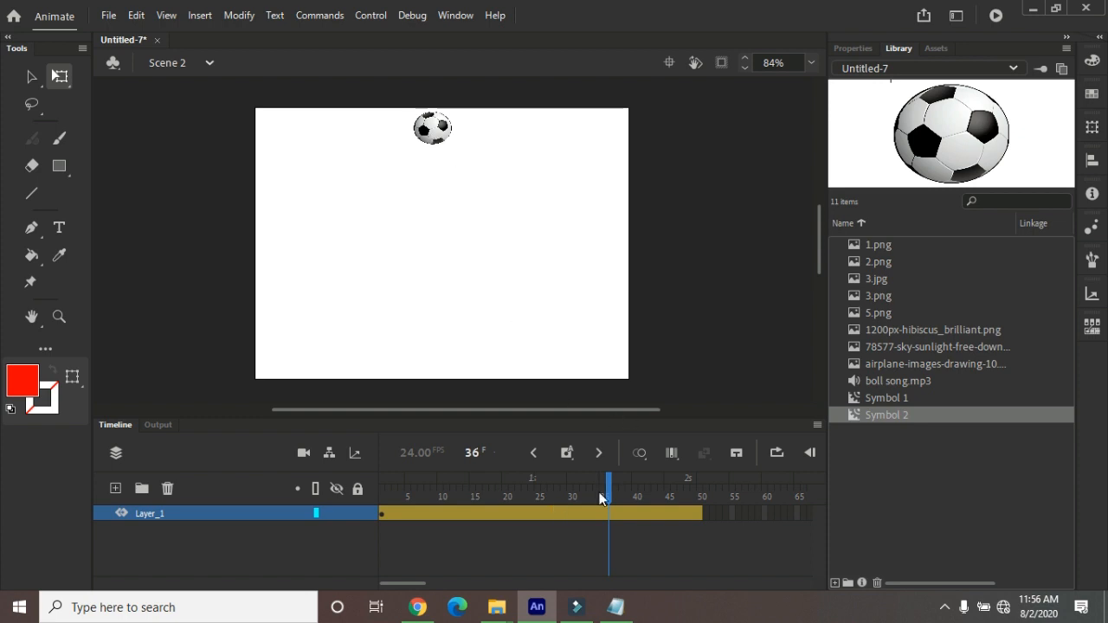
drag(607, 482, 571, 484)
click(584, 438)
click(428, 134)
key(shift+Down)
key(shift+Down)
key(shift+Down)
key(shift+Down)
key(shift+Down)
key(shift+Down)
key(shift+Down)
key(shift+Down)
key(shift+Down)
key(shift+Down)
key(shift+Down)
key(shift+Down)
key(shift+Down)
key(shift+Down)
key(shift+Down)
key(shift+Down)
key(shift+Down)
key(shift+Down)
key(shift+Down)
key(shift+Down)
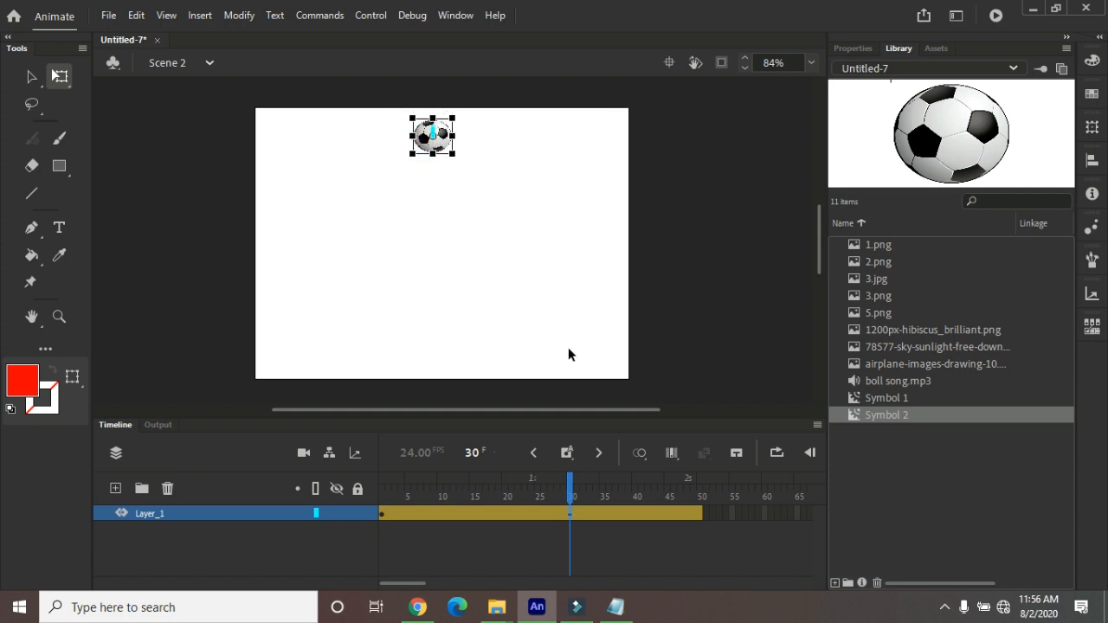
key(shift+Down)
key(shift+Down)
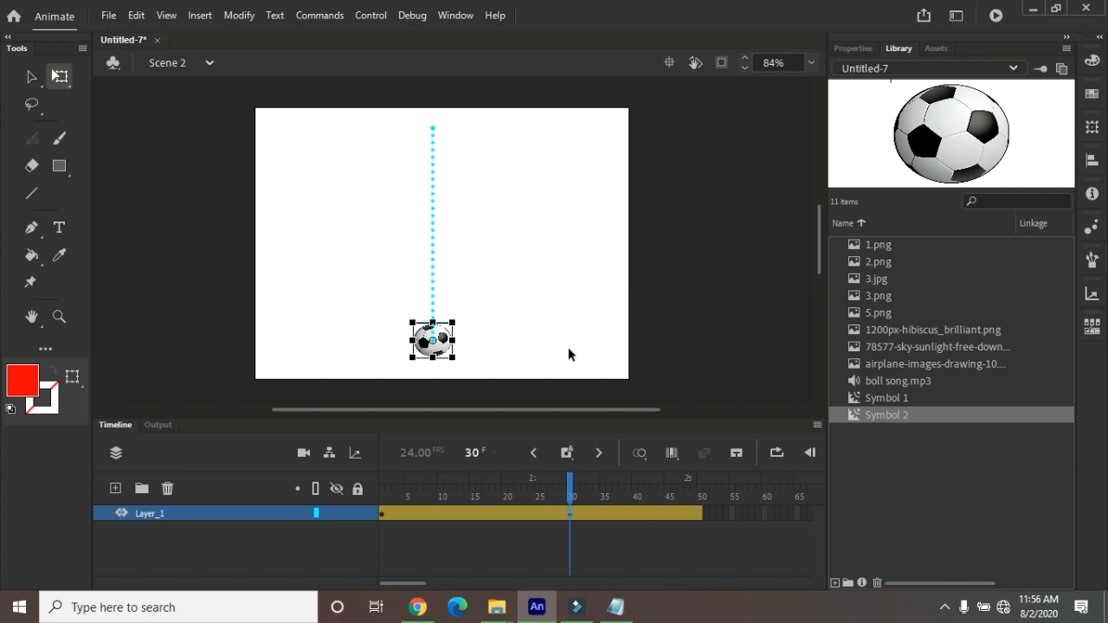
- Show the rulers and place a horizontal guide along the base of the ball
key(ctrl+alt+shift+r)
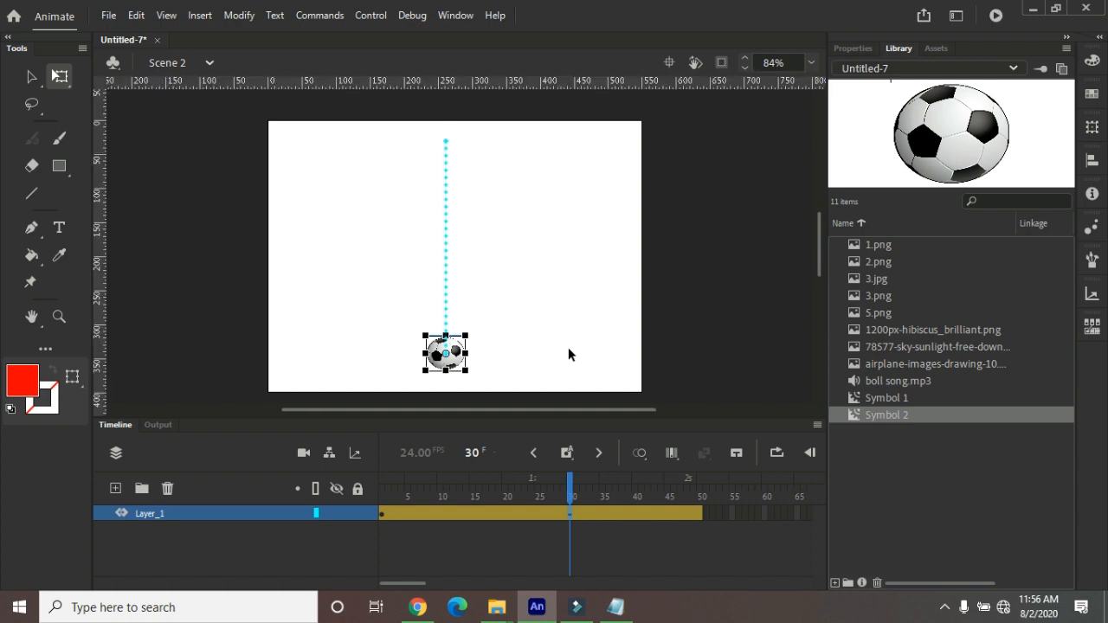
drag(537, 85, 538, 369)
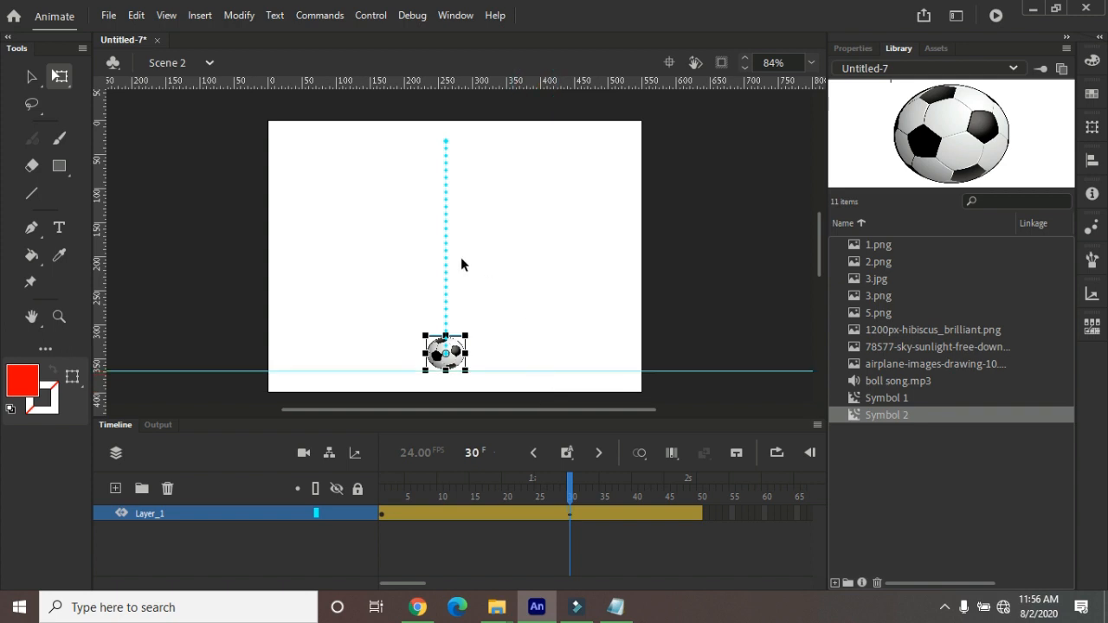
- At frame 36 of the ball's motion tween, raise the ball straight up to a low bounce height above the guide
drag(575, 490, 611, 490)
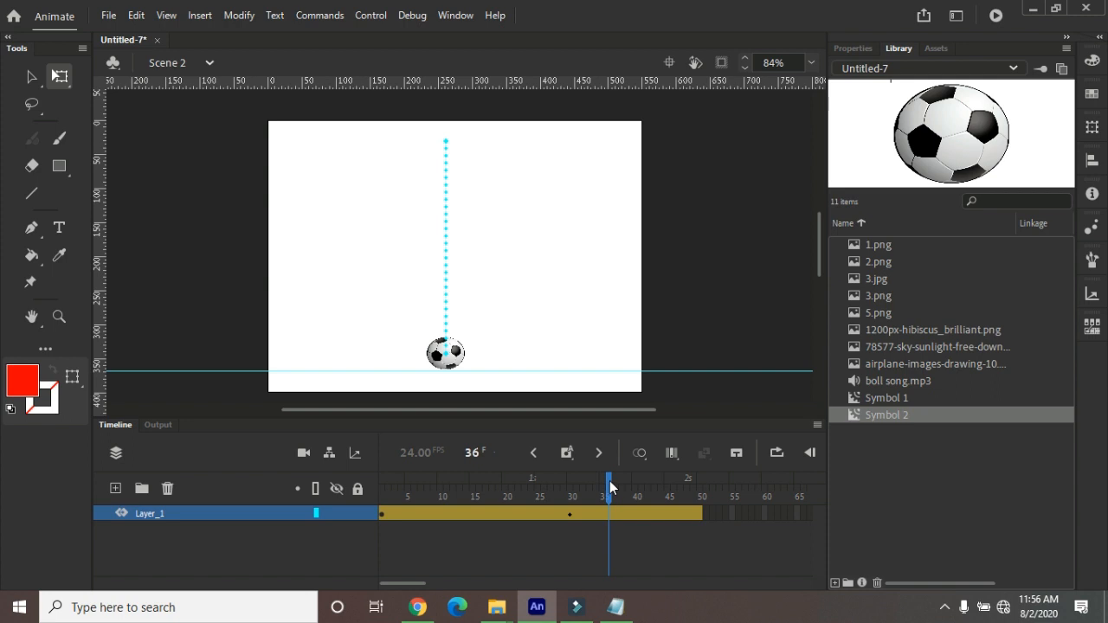
click(459, 355)
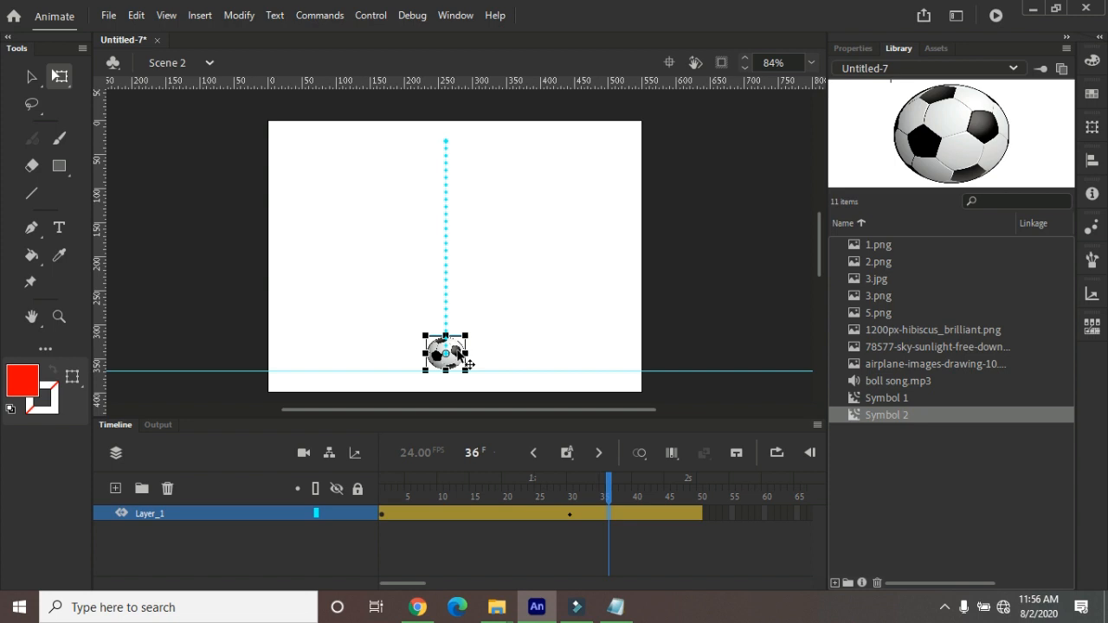
key(Up)
key(Up)
key(Up)
key(Up)
key(Up)
key(Up)
key(Up)
key(Up)
key(Up)
key(Up)
key(Up)
key(Up)
key(Up)
key(Up)
key(Up)
key(Up)
key(Up)
key(Up)
key(Up)
key(Up)
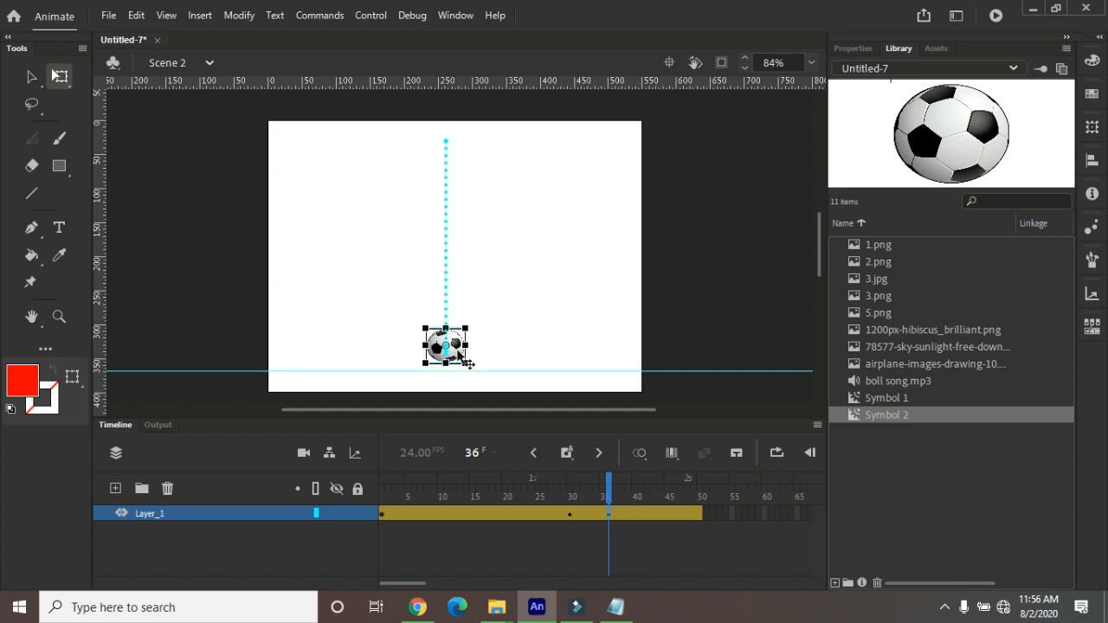
key(Up)
key(Up)
key(Up)
key(Up)
key(Up)
key(Up)
key(Up)
key(Up)
key(Up)
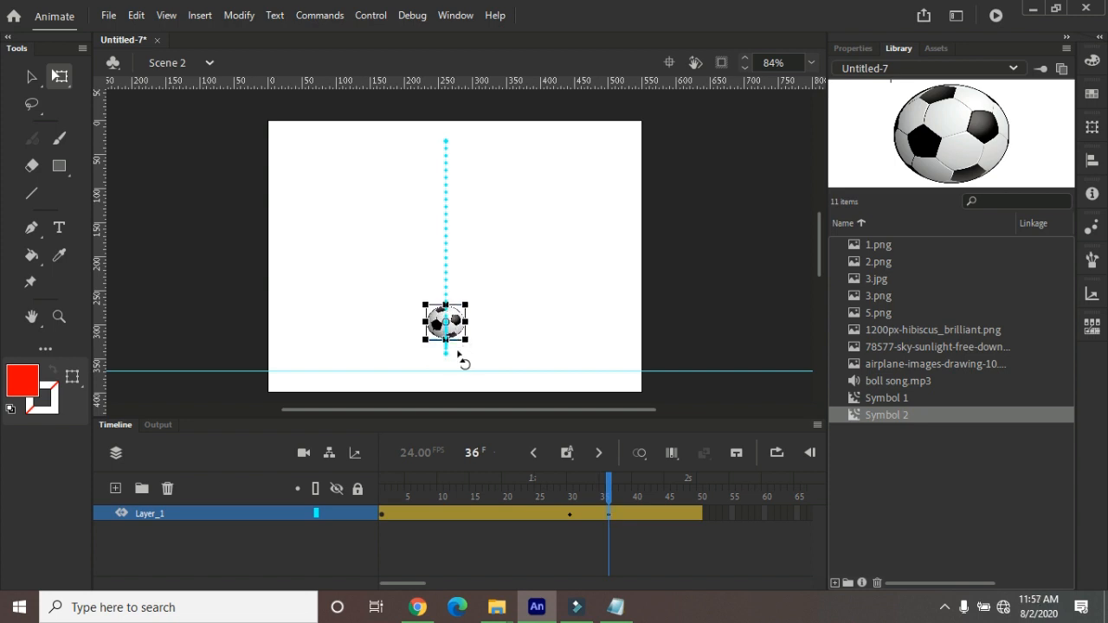
- At frame 39 of the tween, move the ball straight down so its base rests on the guide
drag(608, 487, 631, 491)
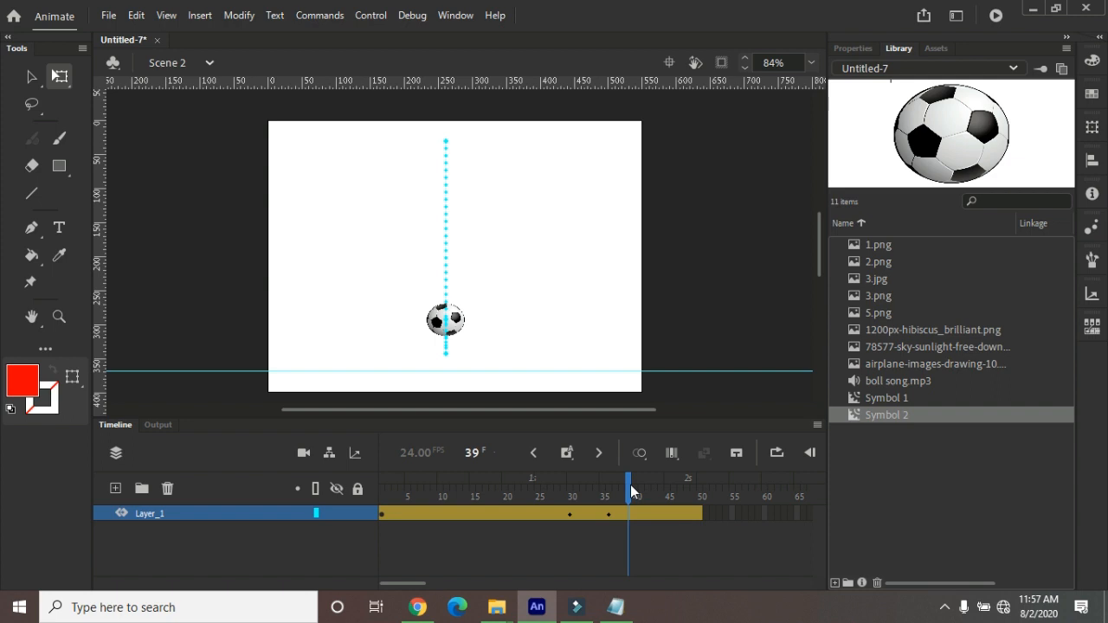
click(464, 319)
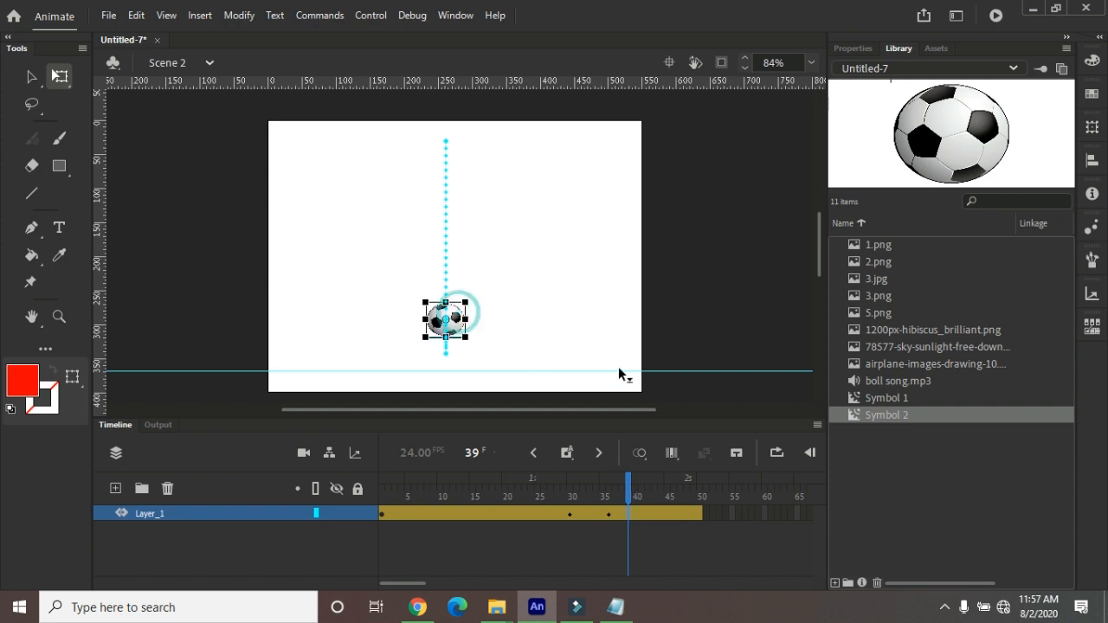
key(Down)
key(Down)
key(Down)
key(Down)
key(Down)
key(Down)
key(Down)
key(Down)
key(Down)
key(Down)
key(Down)
key(Down)
key(Down)
key(Down)
key(Down)
key(Down)
key(Down)
key(Down)
key(Down)
key(Down)
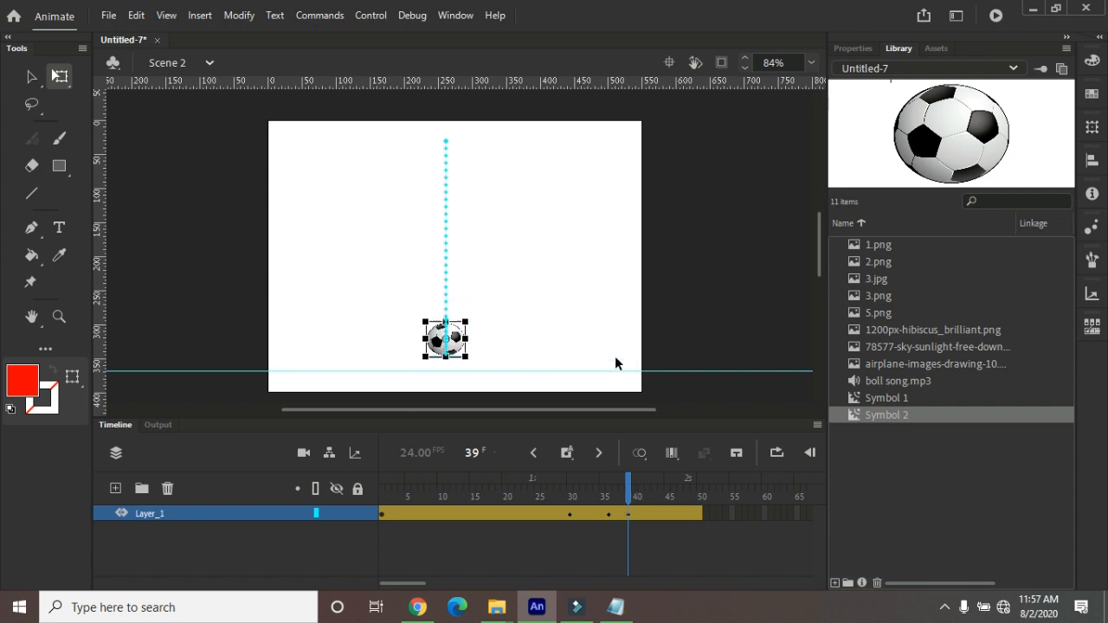
key(Down)
key(Down)
key(Down)
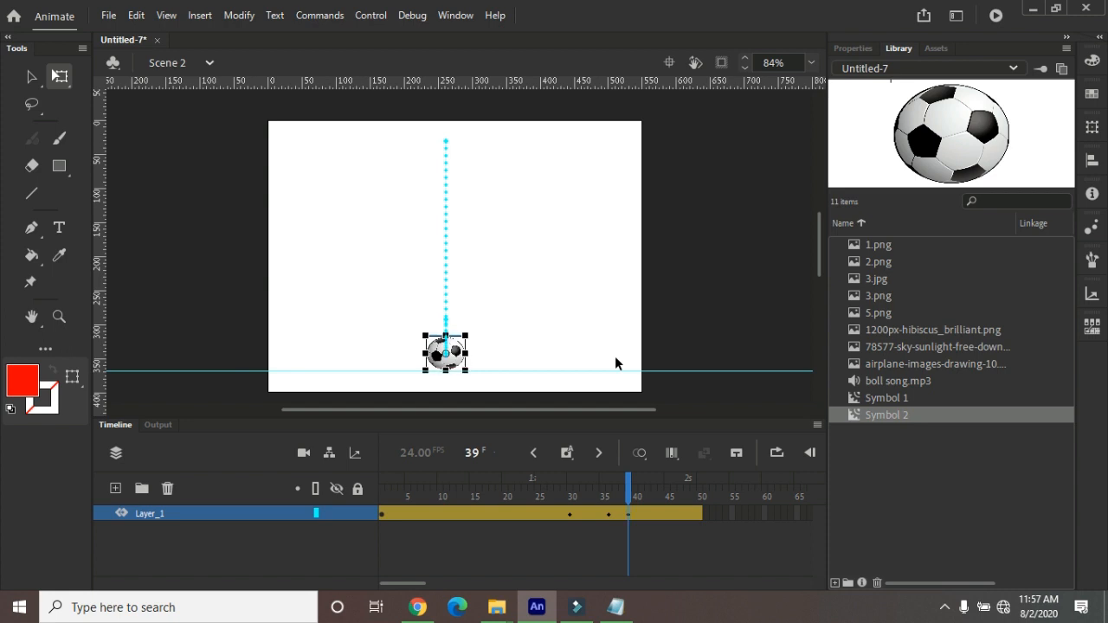
- At frame 43 of the tween, raise the ball straight up for a second bounce smaller than the one at frame 36
drag(630, 479, 654, 486)
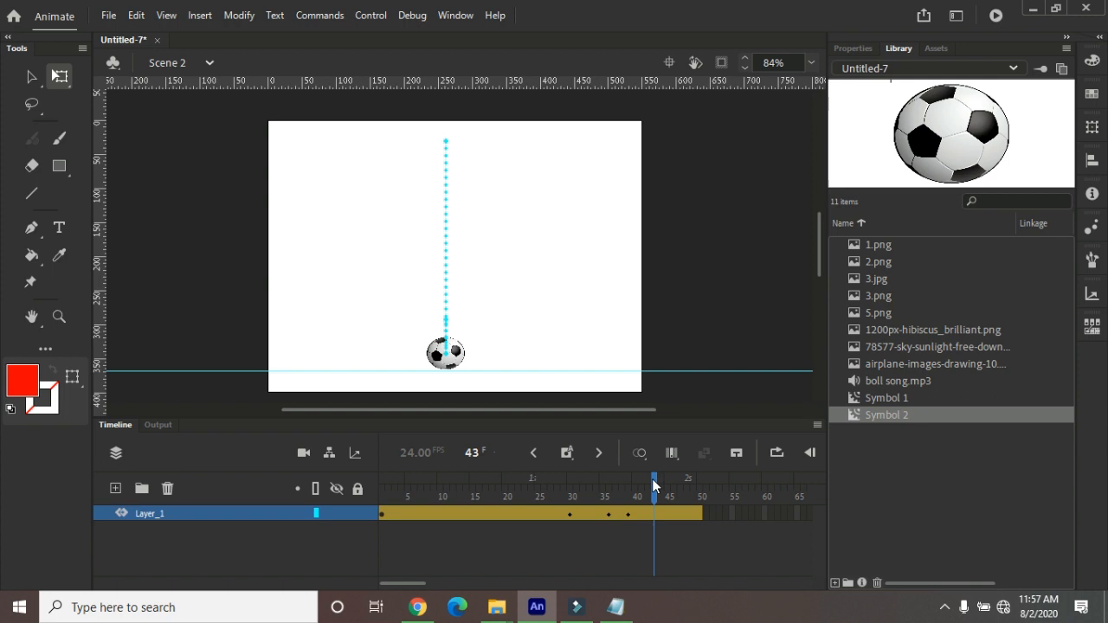
click(463, 351)
key(Up)
key(Up)
key(Up)
key(Up)
key(Up)
key(Up)
key(Up)
key(Up)
key(Up)
key(Up)
key(Up)
key(Up)
key(Up)
key(Up)
key(Up)
key(Up)
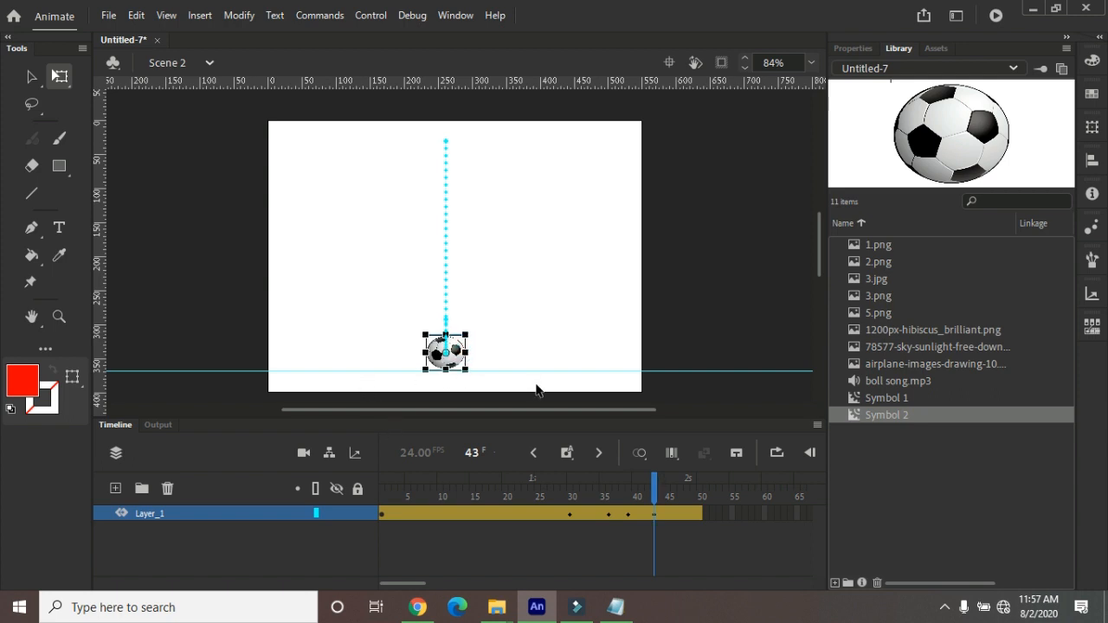
key(Up)
key(Up)
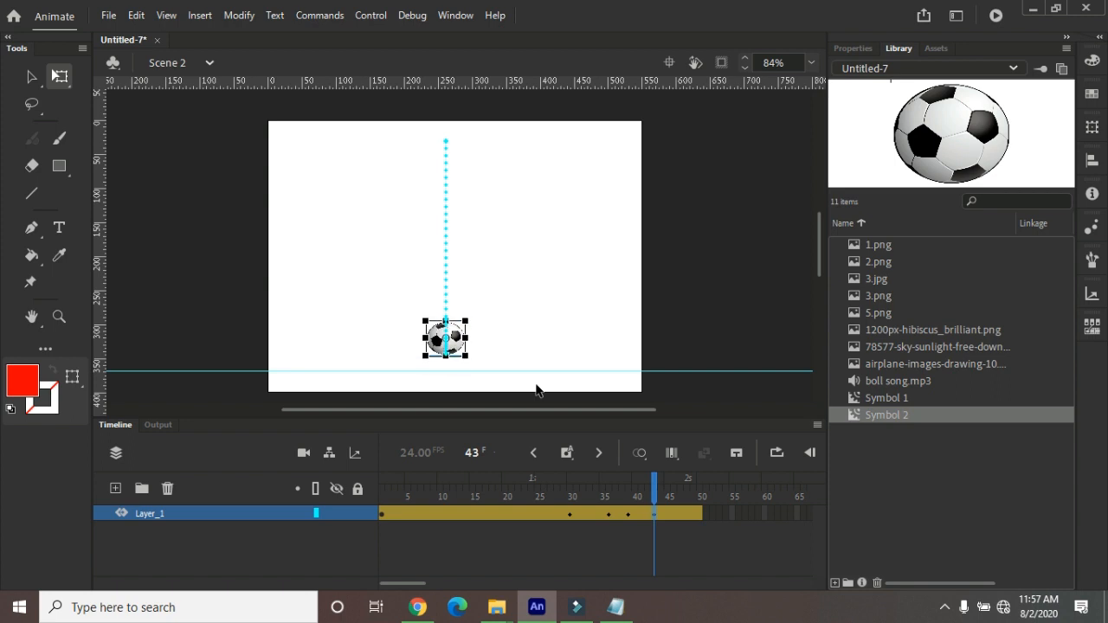
- At frame 44 of the tween, lower the ball back down to the horizontal guide
mouse_move(656, 476)
mouse_down()
mouse_move(673, 479)
mouse_move(663, 475)
mouse_up()
key(Down)
key(Down)
key(Down)
key(Down)
key(Down)
key(Down)
key(Down)
key(Down)
key(Down)
key(Down)
key(Down)
key(Down)
key(Down)
key(Down)
key(Down)
key(Down)
key(Down)
key(Down)
key(Down)
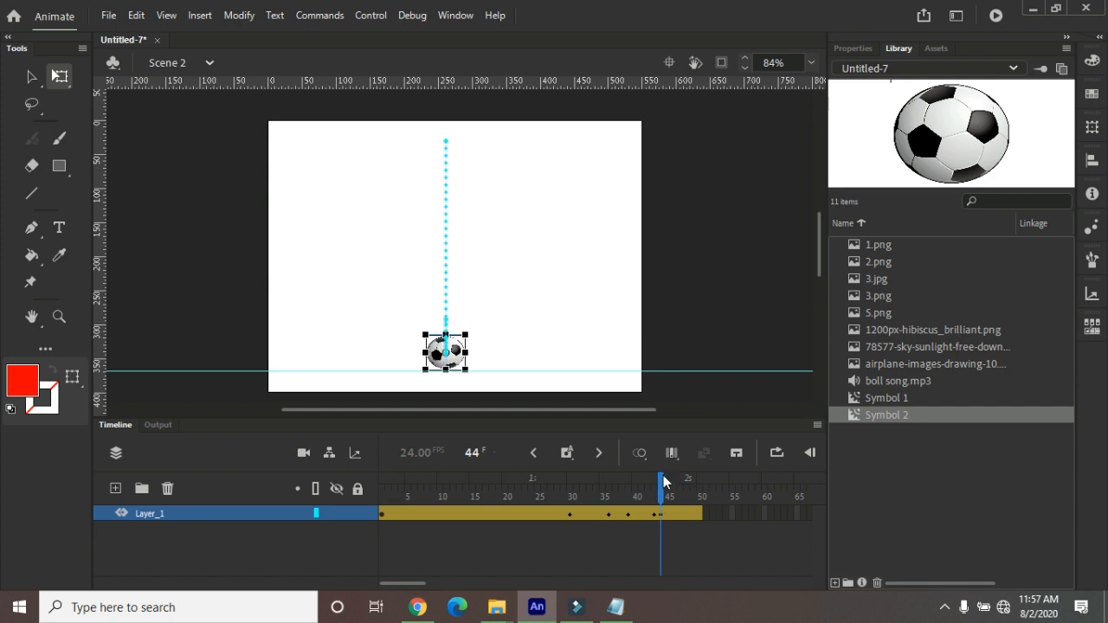
- Remove the surplus frames from frame 45 onward in Layer_1 so the motion tween ends at frame 44
drag(663, 482, 700, 485)
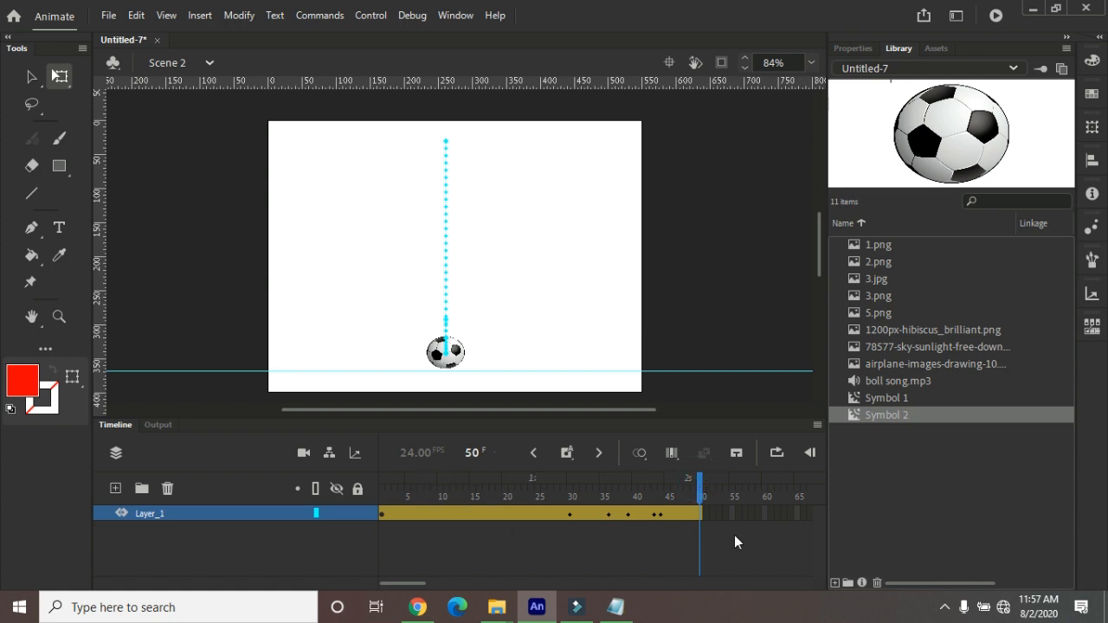
click(660, 515)
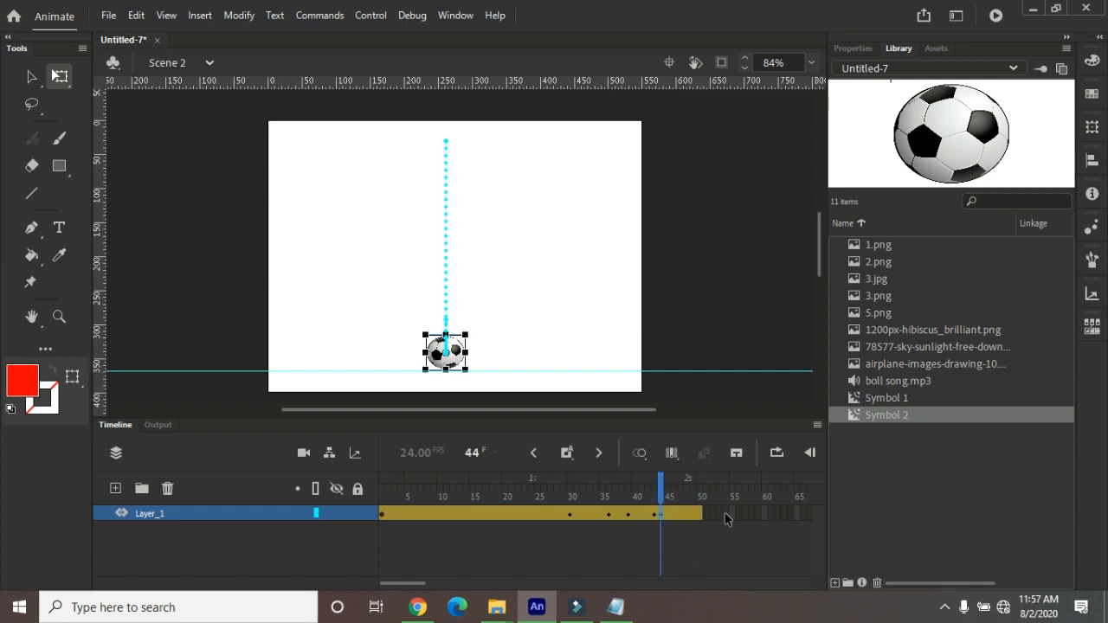
click(698, 513)
click(670, 513)
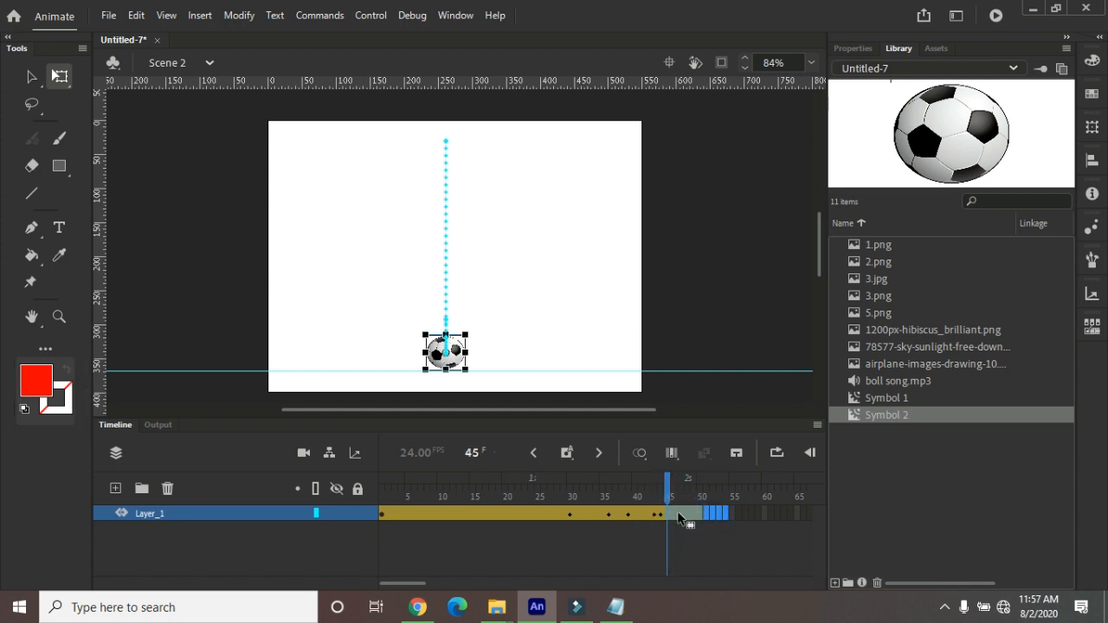
right_click(679, 518)
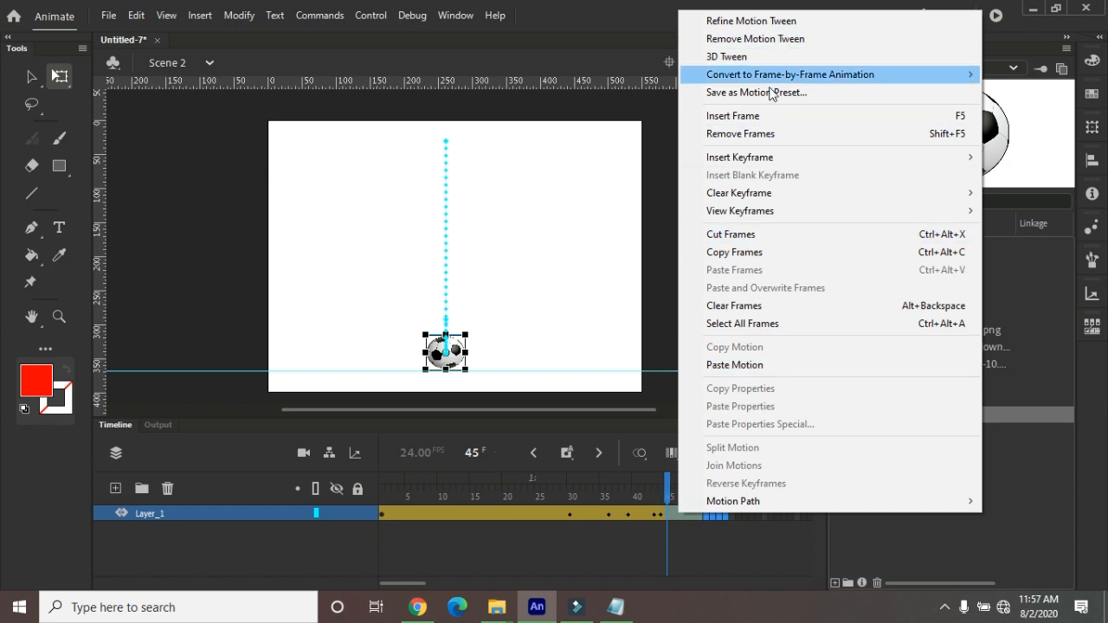
click(767, 133)
click(709, 537)
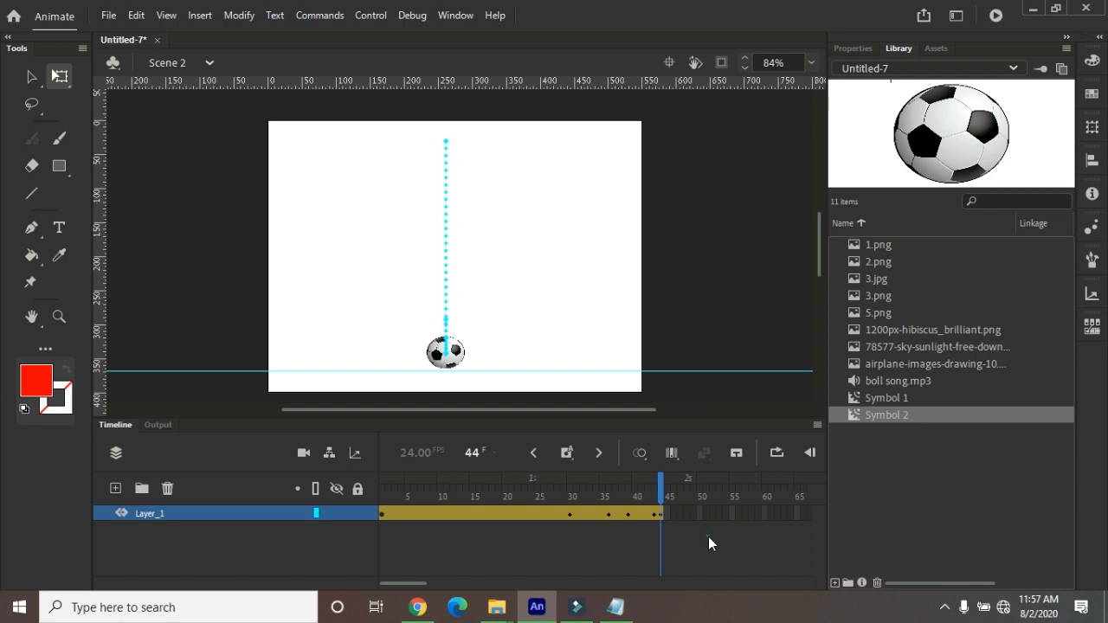
- Add a new layer above Layer_1 and insert a blank keyframe on it at frame 30
mouse_move(660, 486)
mouse_down()
mouse_move(522, 481)
mouse_move(667, 478)
mouse_up()
click(114, 485)
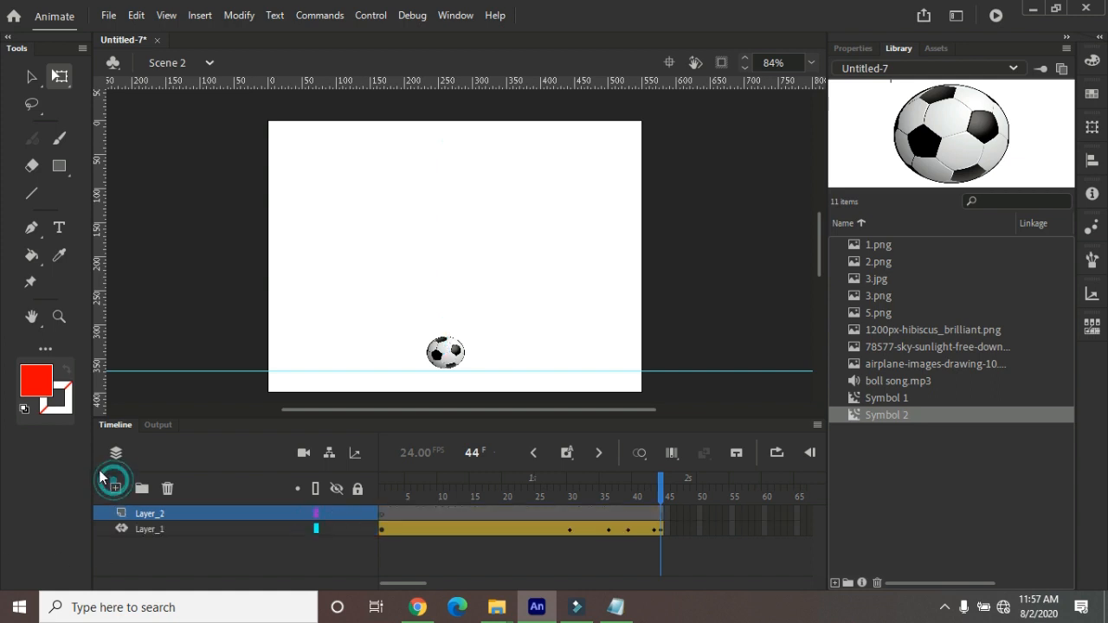
click(565, 512)
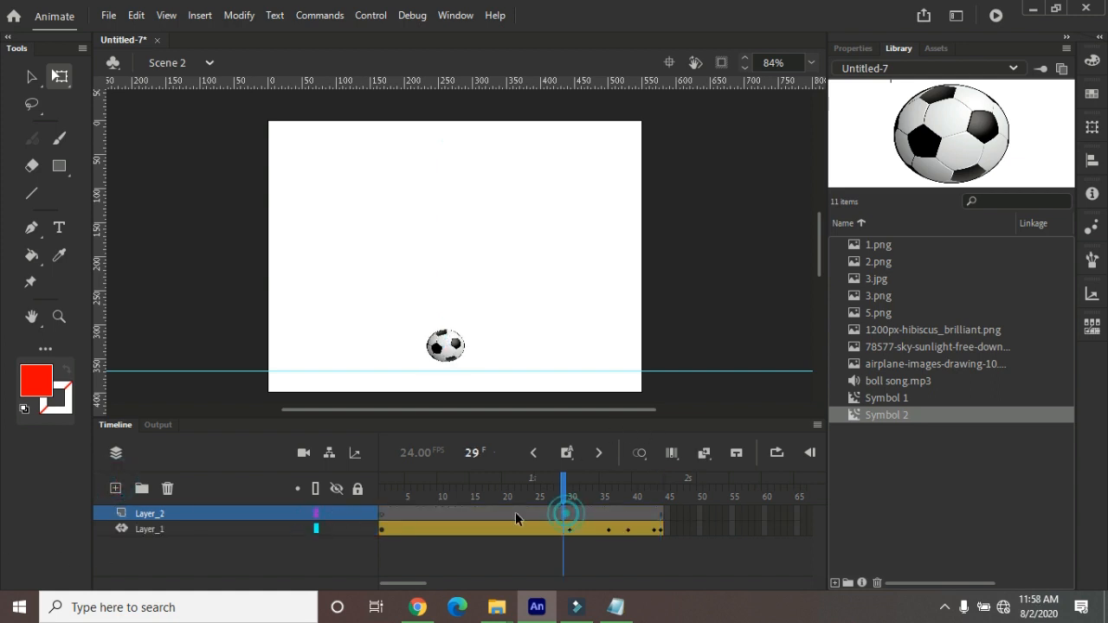
click(569, 513)
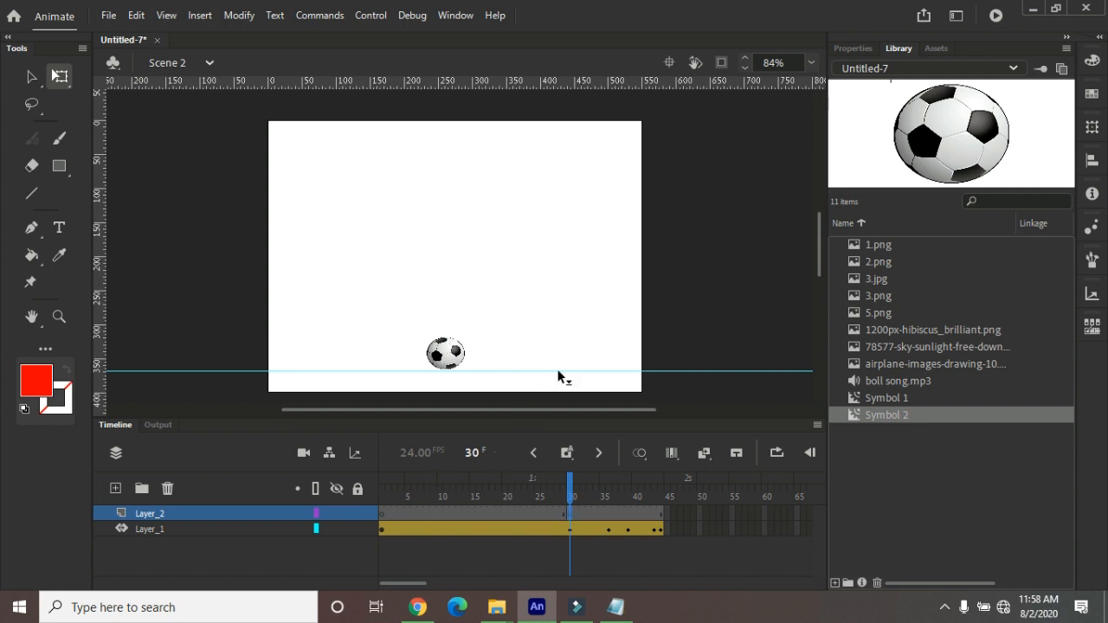
- Preview boll song.mp3, place it on Layer_2 from frame 30, and show the sound properties of those frames
click(902, 382)
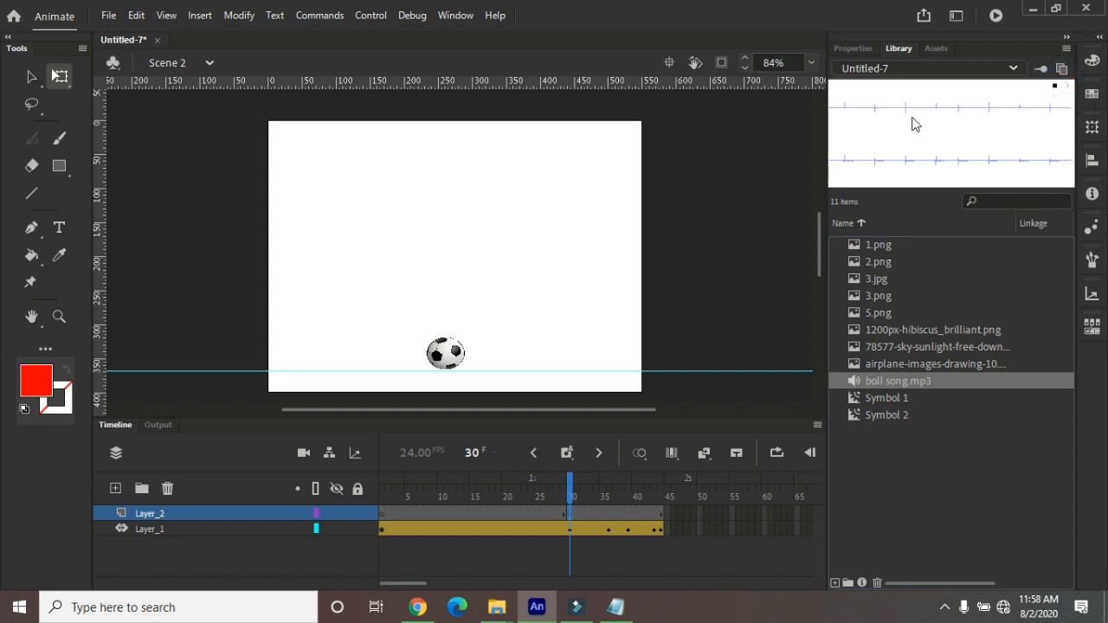
click(1053, 84)
drag(885, 388, 483, 301)
click(845, 49)
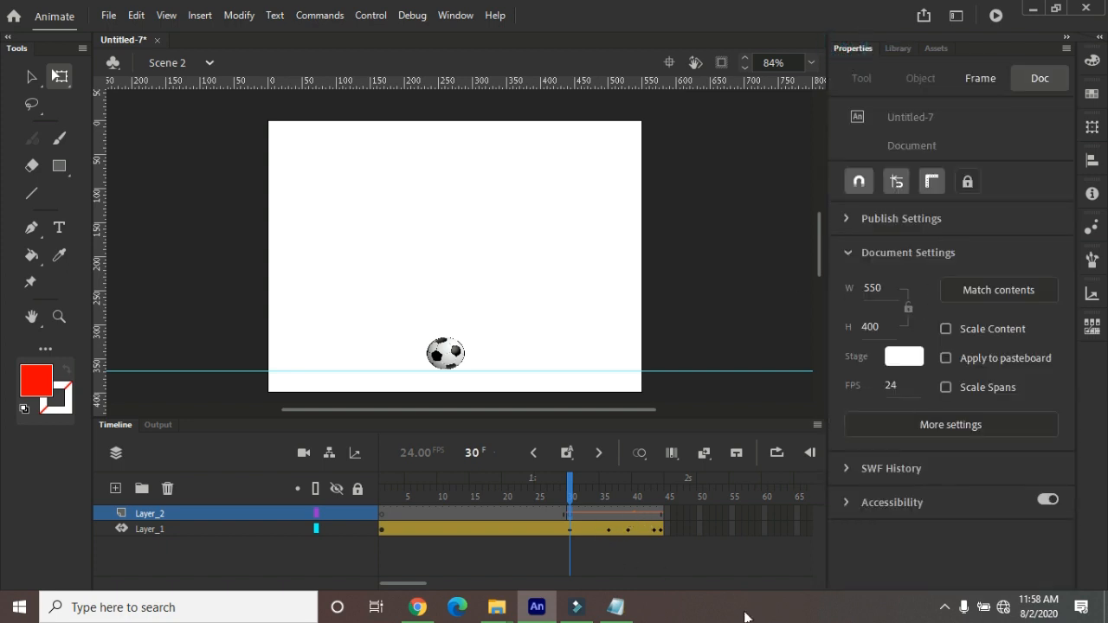
click(605, 513)
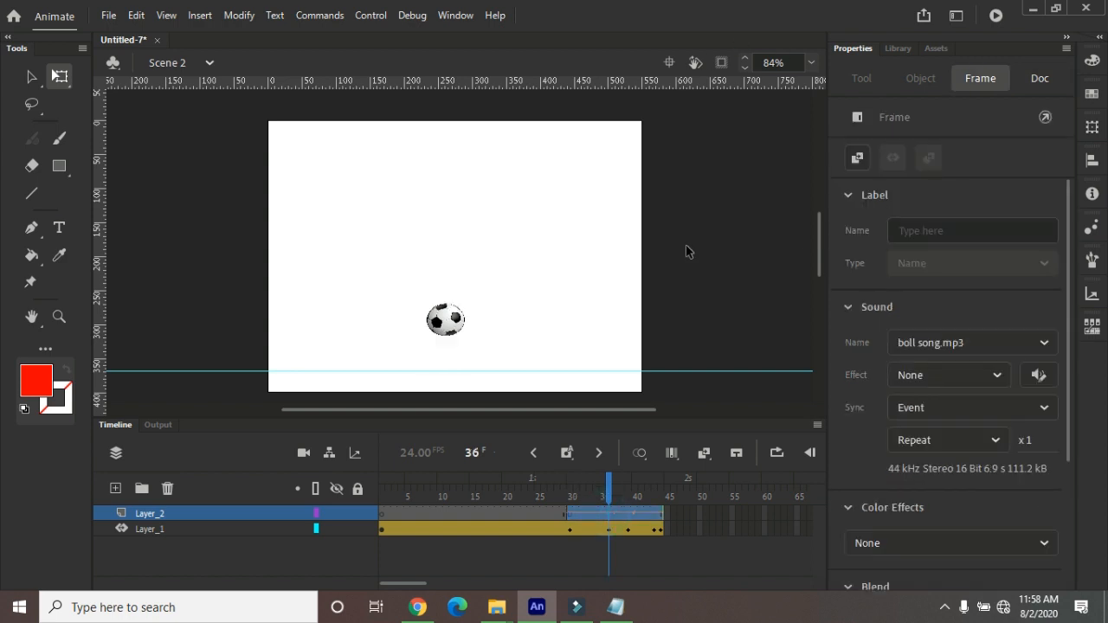
- Trim the end of boll song.mp3 back to about 1.0 second in the sound envelope, and test the movie
click(1042, 375)
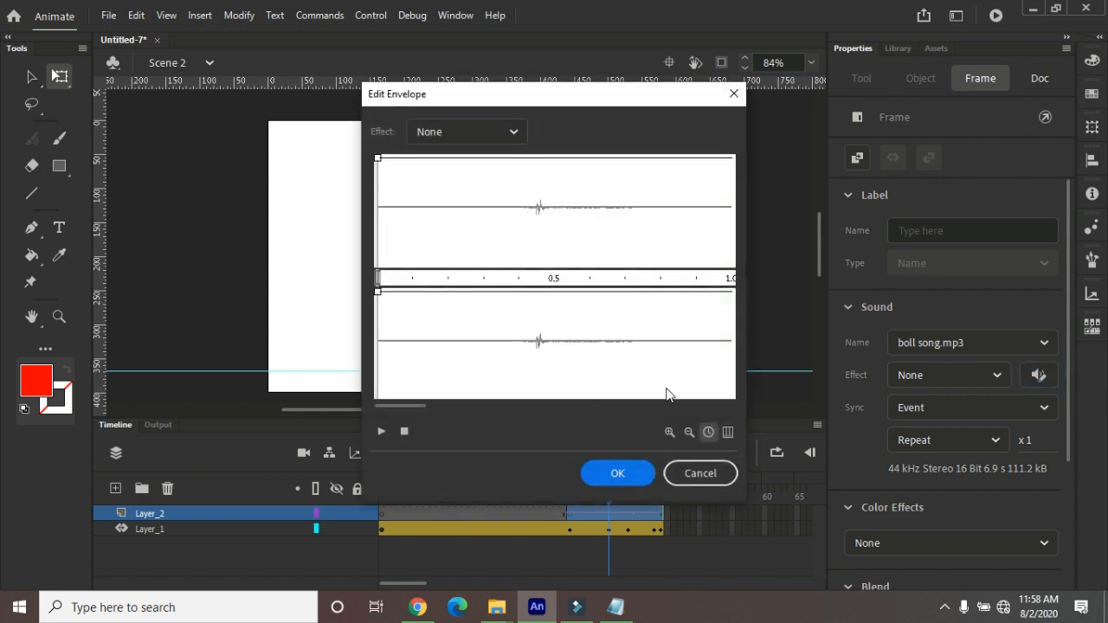
drag(390, 404, 708, 401)
click(513, 132)
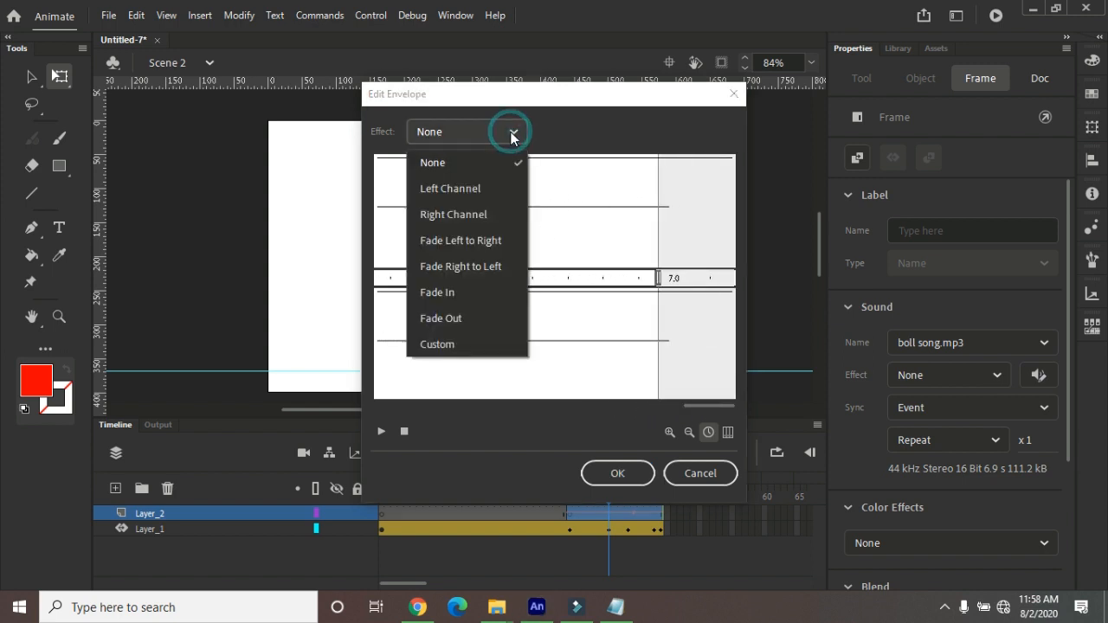
click(523, 126)
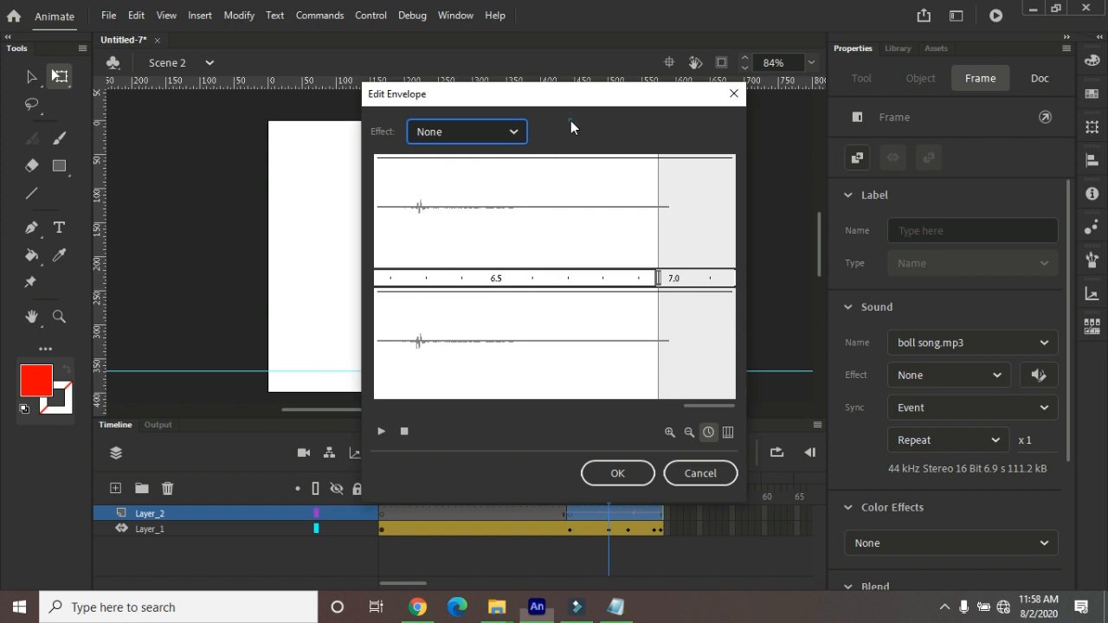
drag(658, 278, 429, 299)
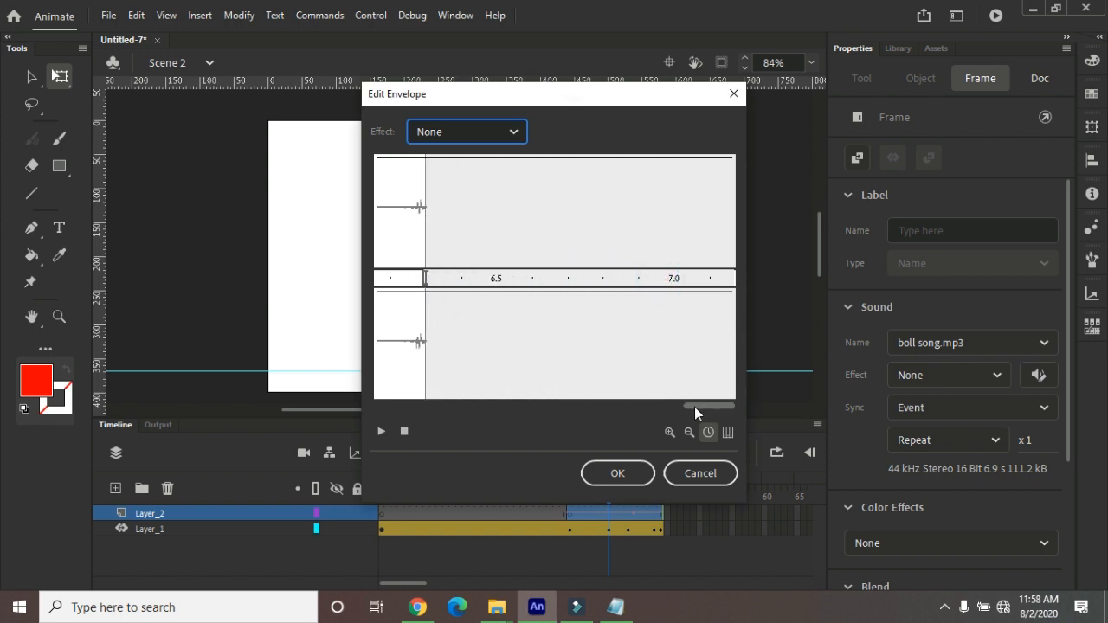
drag(694, 407, 659, 405)
drag(679, 278, 422, 311)
mouse_move(659, 407)
mouse_down()
mouse_move(579, 401)
mouse_move(618, 403)
mouse_up()
mouse_move(714, 278)
mouse_down()
mouse_move(475, 297)
mouse_move(441, 310)
mouse_up()
drag(618, 405, 578, 405)
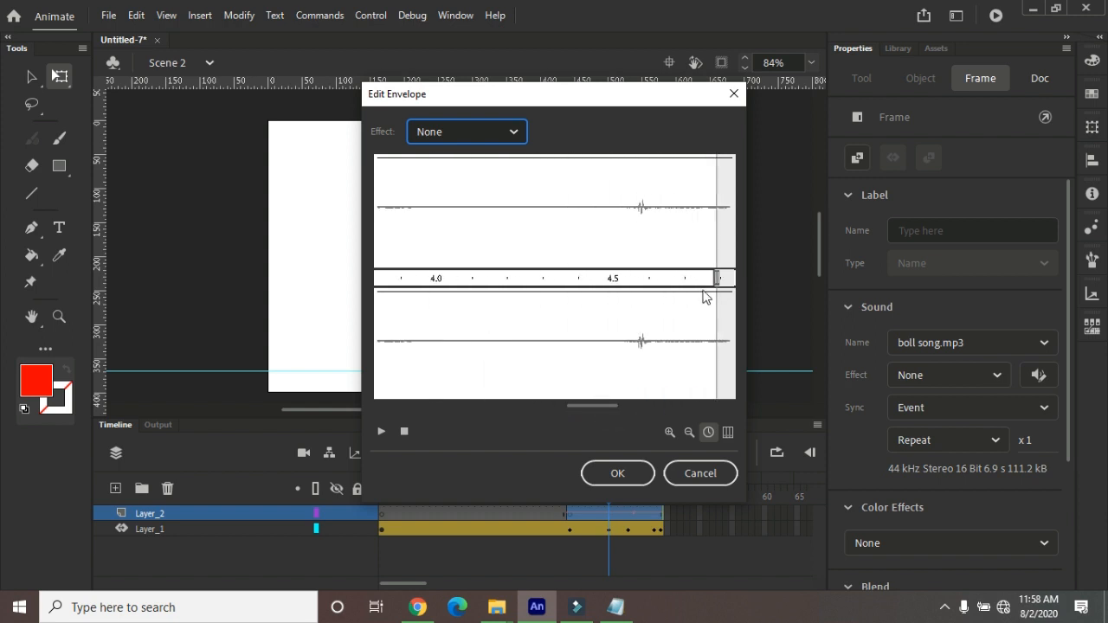
drag(716, 277, 437, 311)
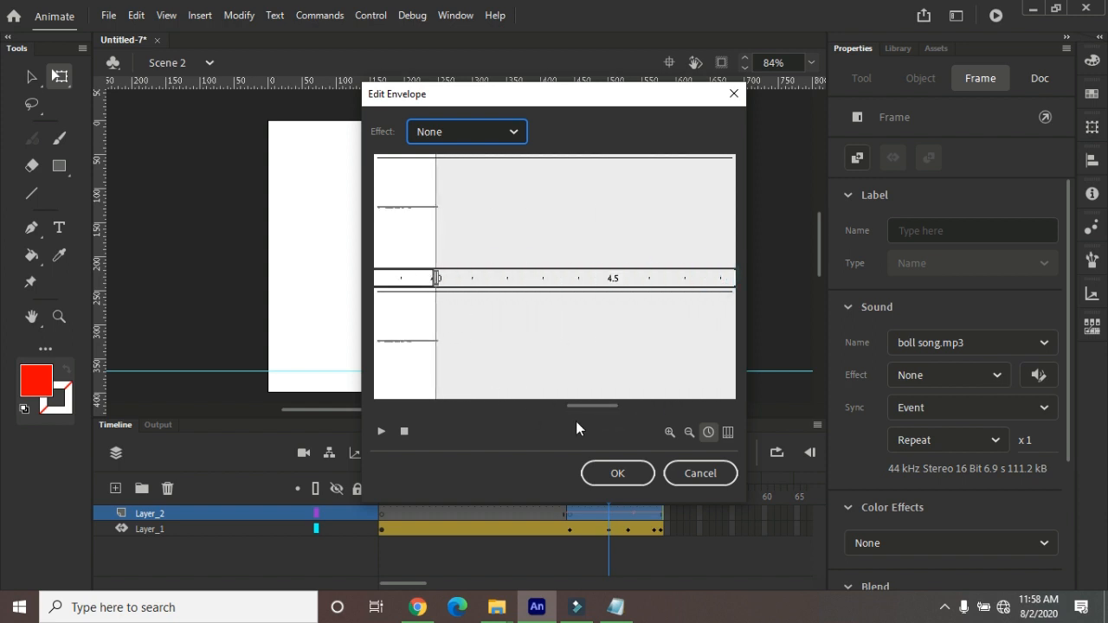
drag(583, 410, 544, 403)
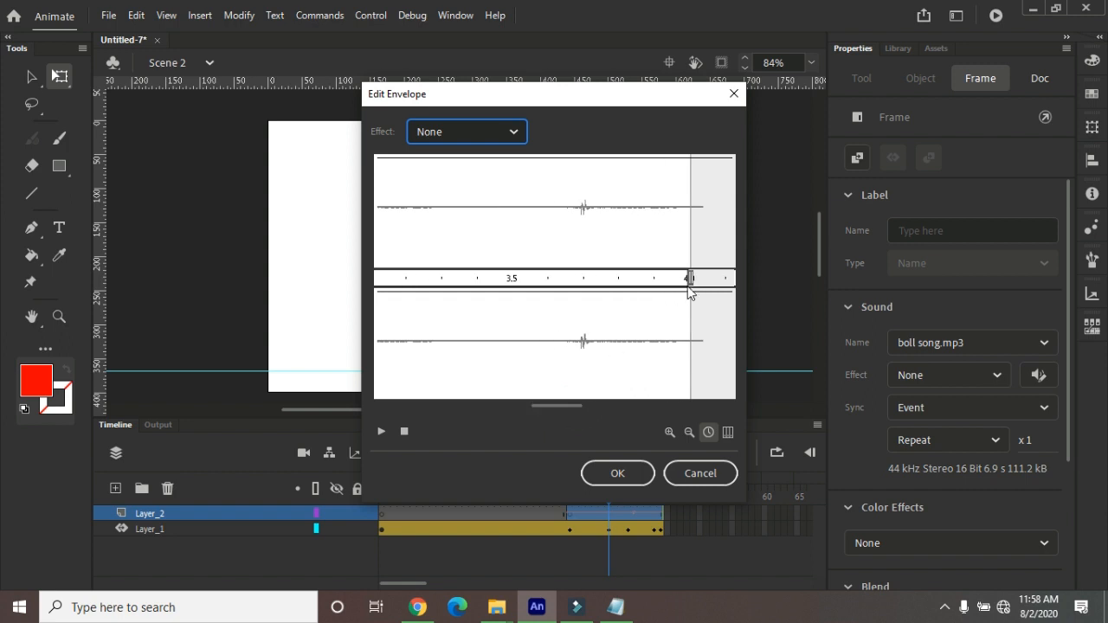
drag(688, 277, 513, 295)
drag(563, 406, 535, 404)
mouse_move(685, 277)
mouse_down()
mouse_move(596, 279)
mouse_move(508, 301)
mouse_up()
mouse_move(520, 408)
mouse_down()
mouse_move(485, 405)
mouse_move(531, 405)
mouse_up()
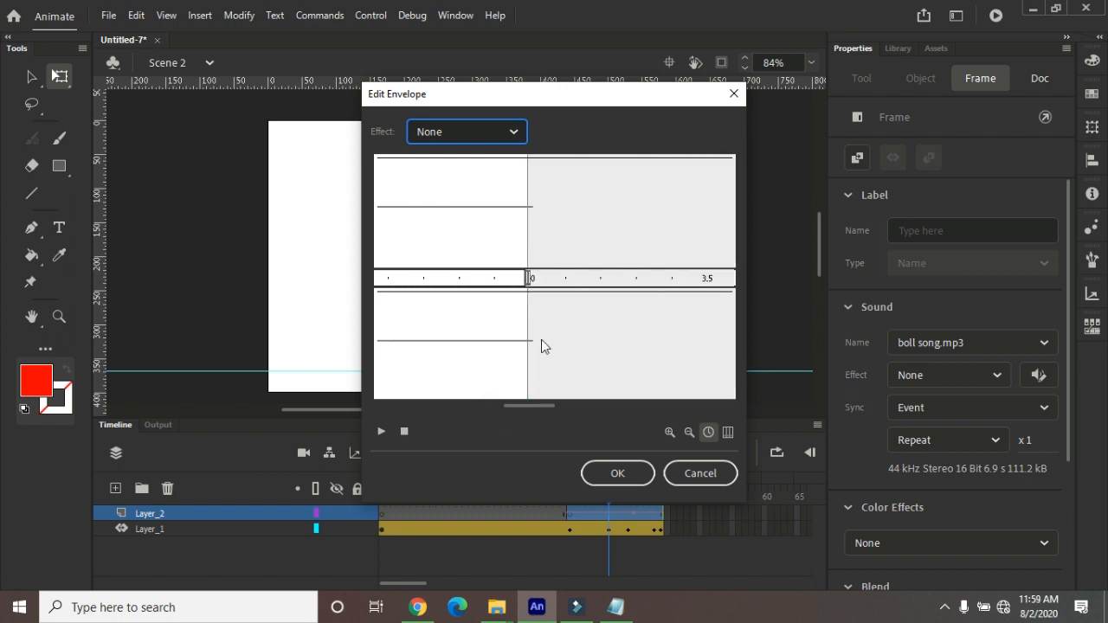
mouse_move(528, 277)
mouse_down()
mouse_move(415, 297)
mouse_move(377, 286)
mouse_up()
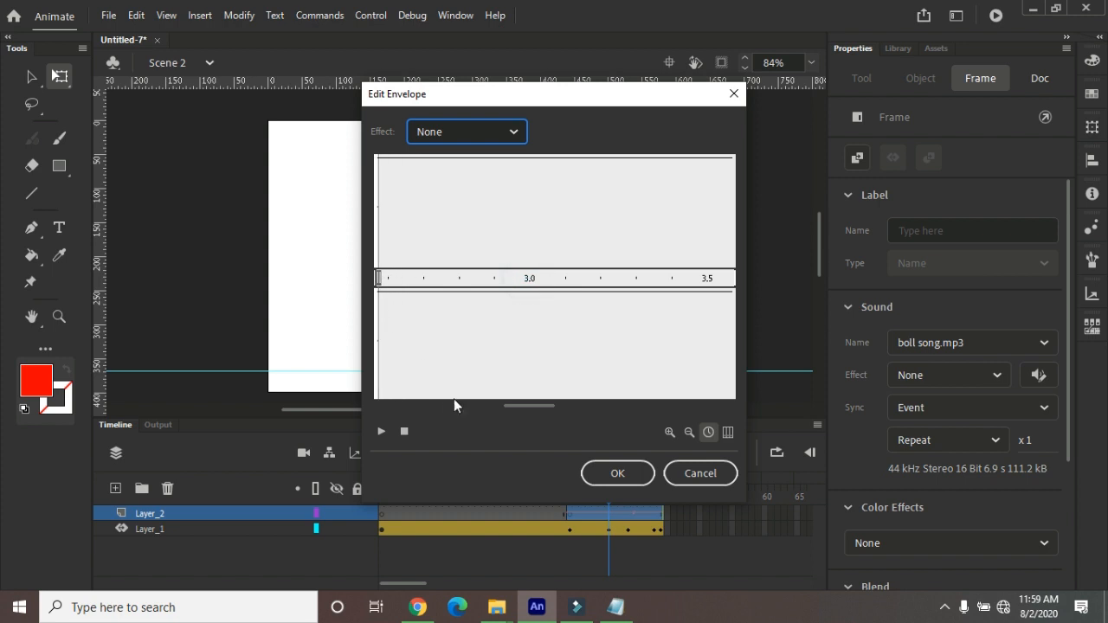
drag(520, 407, 493, 407)
drag(581, 277, 384, 323)
drag(489, 407, 453, 404)
mouse_move(655, 276)
mouse_down()
mouse_move(395, 315)
mouse_move(400, 324)
mouse_up()
mouse_move(439, 406)
mouse_down()
mouse_move(363, 401)
mouse_move(431, 402)
mouse_up()
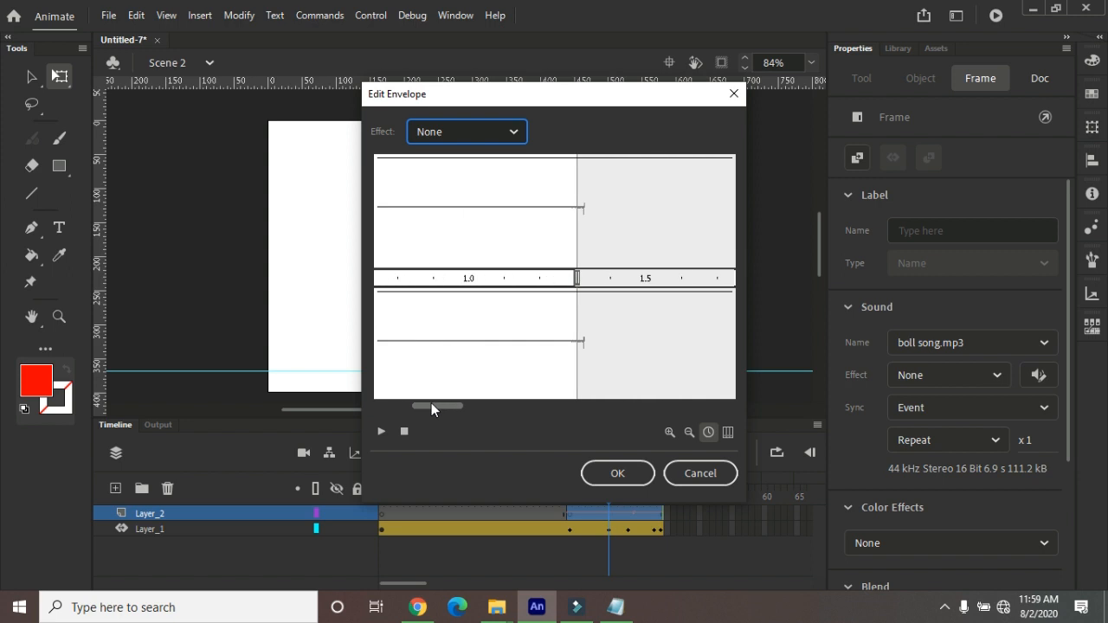
drag(575, 278, 469, 303)
click(617, 474)
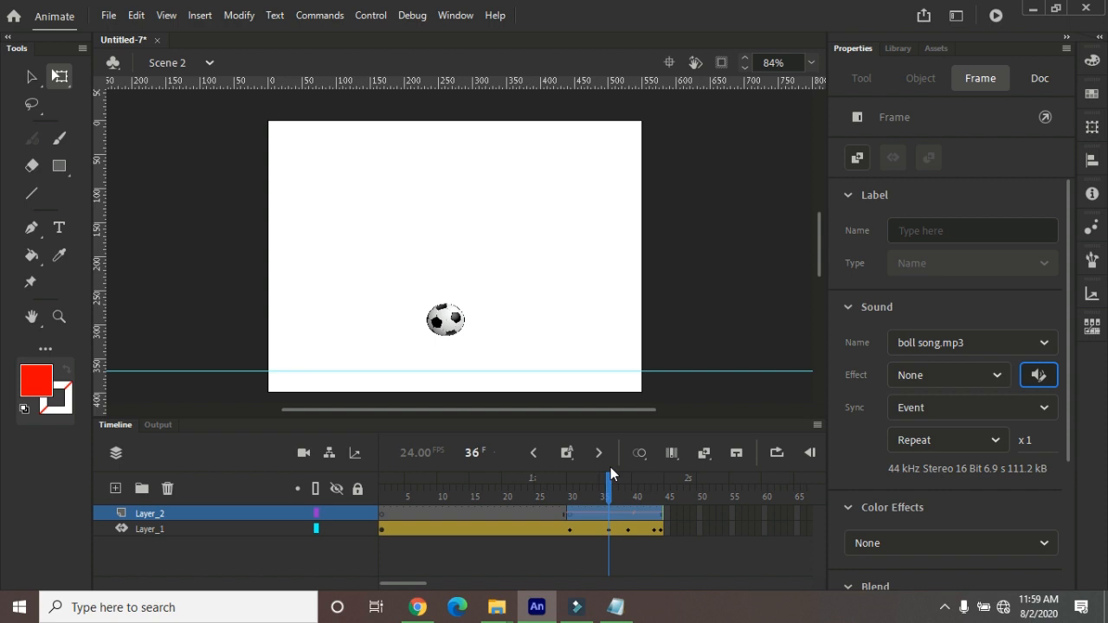
key(ctrl+Return)
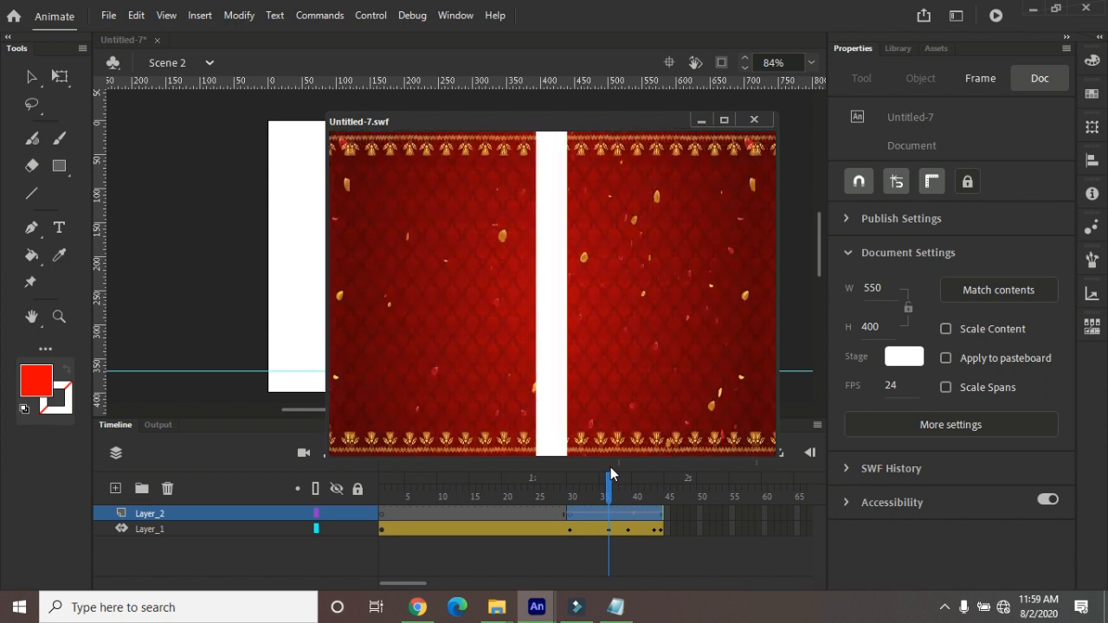
- Close the movie preview and insert a new scene after Scene 2
click(754, 119)
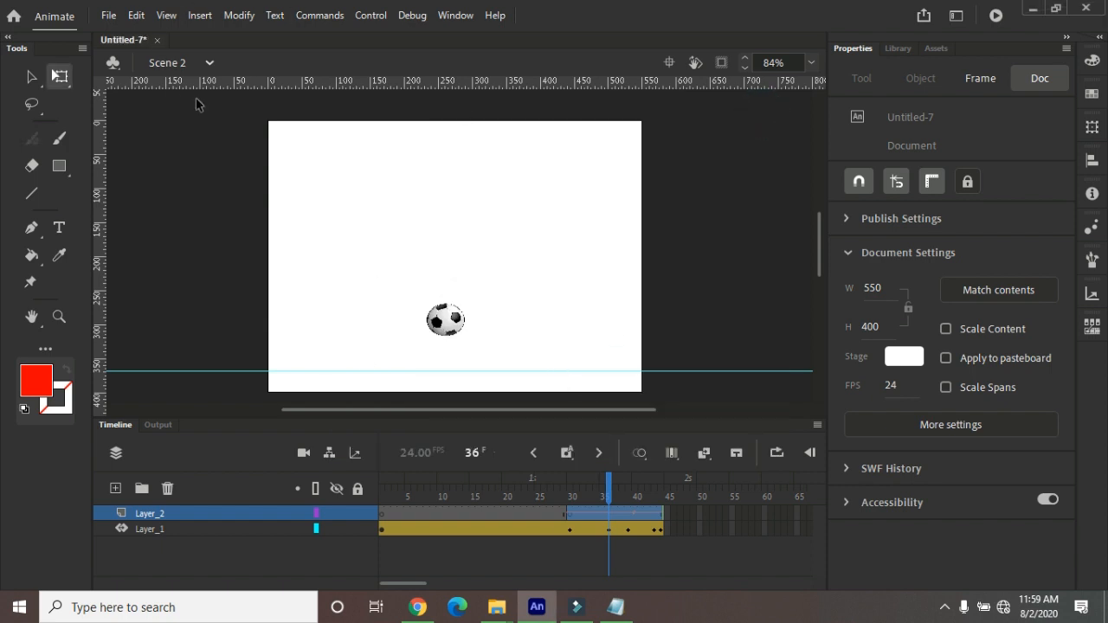
click(200, 15)
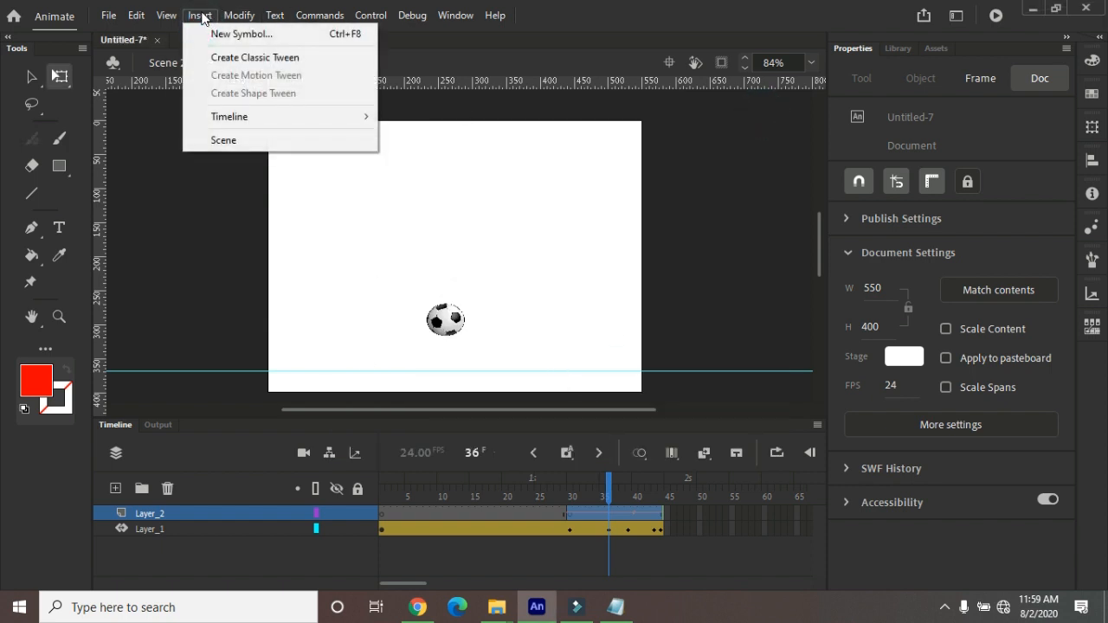
click(243, 142)
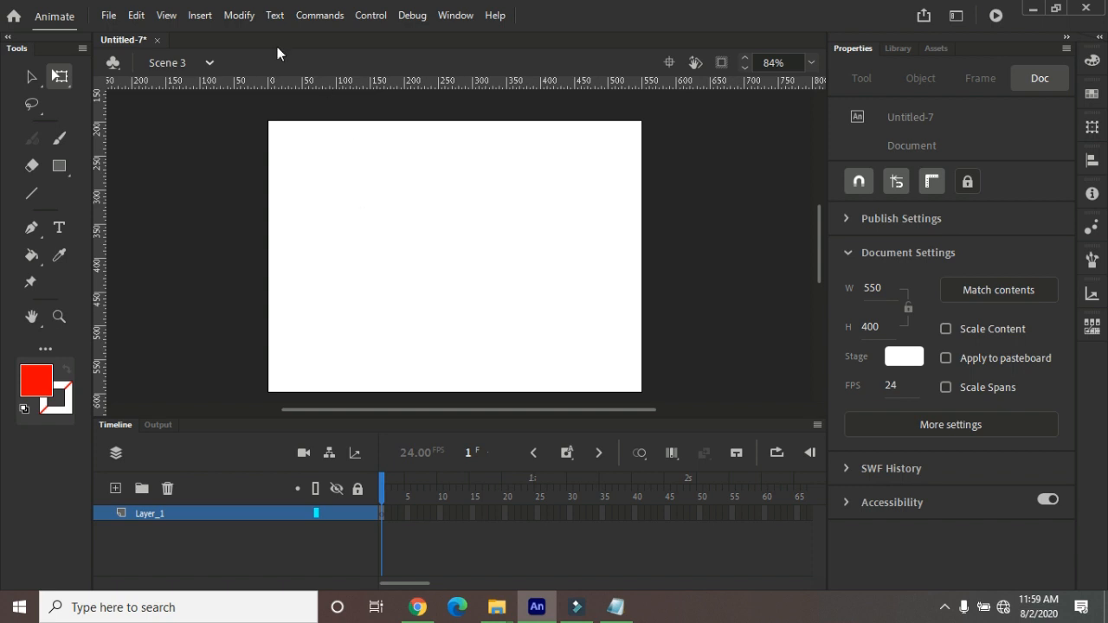
- Preview the images in the library and place the airplane-images-drawing image on the empty stage of Scene 3
click(902, 49)
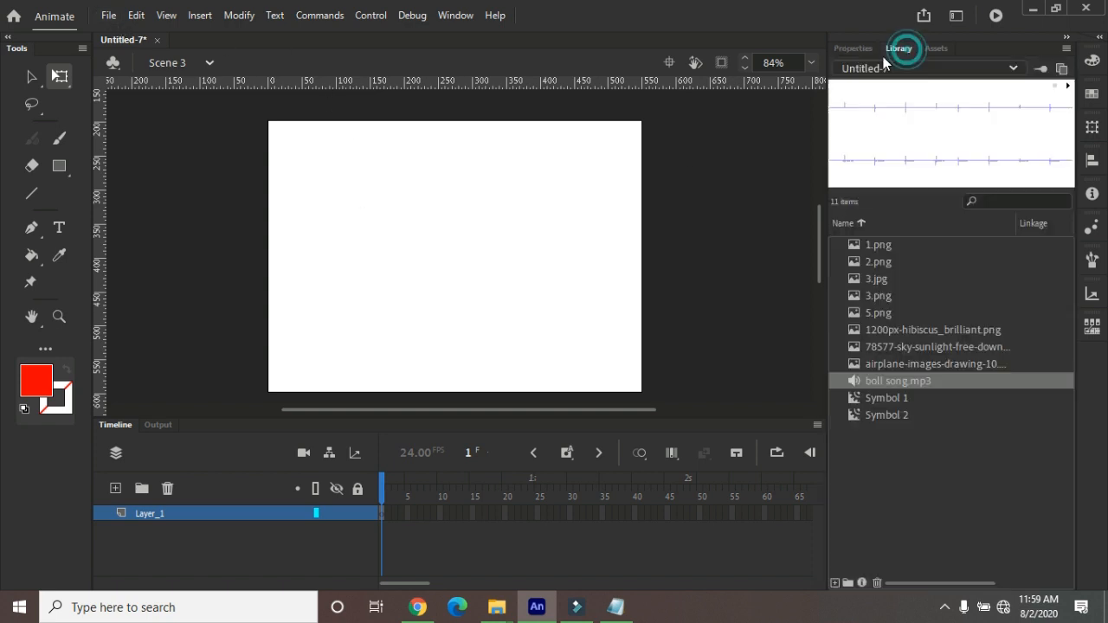
click(877, 248)
click(872, 263)
click(872, 278)
click(874, 294)
click(876, 312)
click(888, 332)
click(888, 347)
click(890, 362)
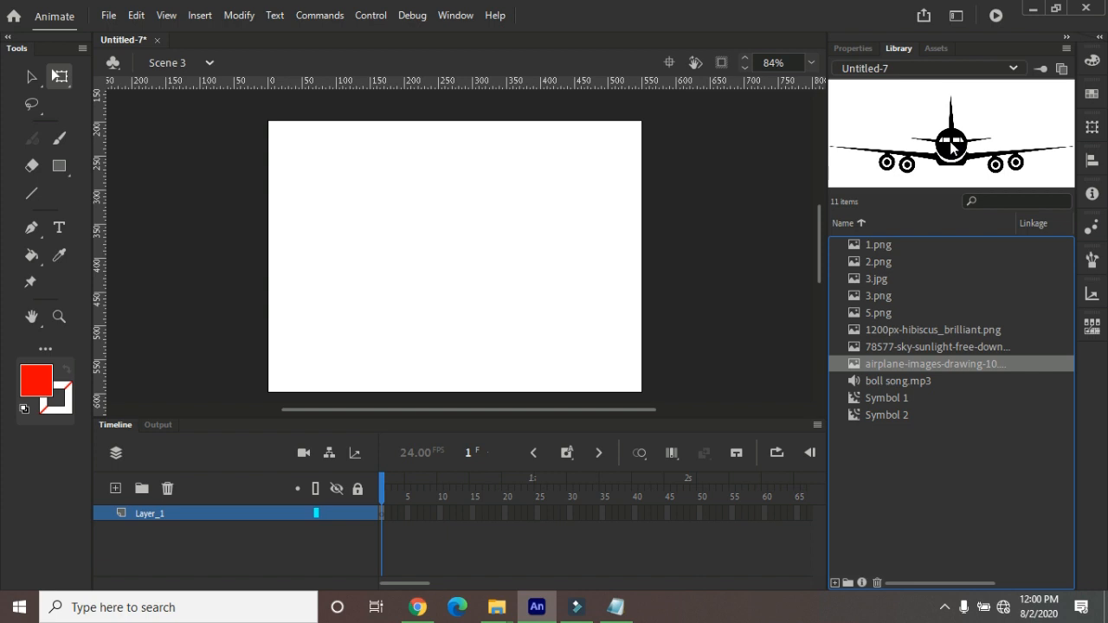
drag(950, 160, 459, 208)
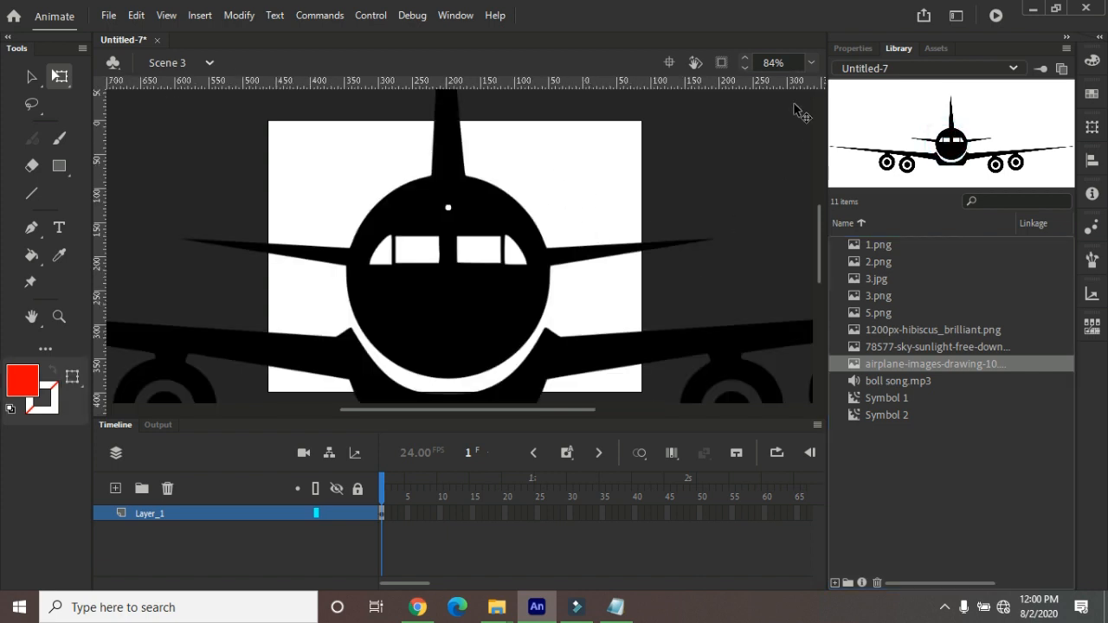
- Match the airplane's width and height to the stage and centre it horizontally on the stage
click(1093, 126)
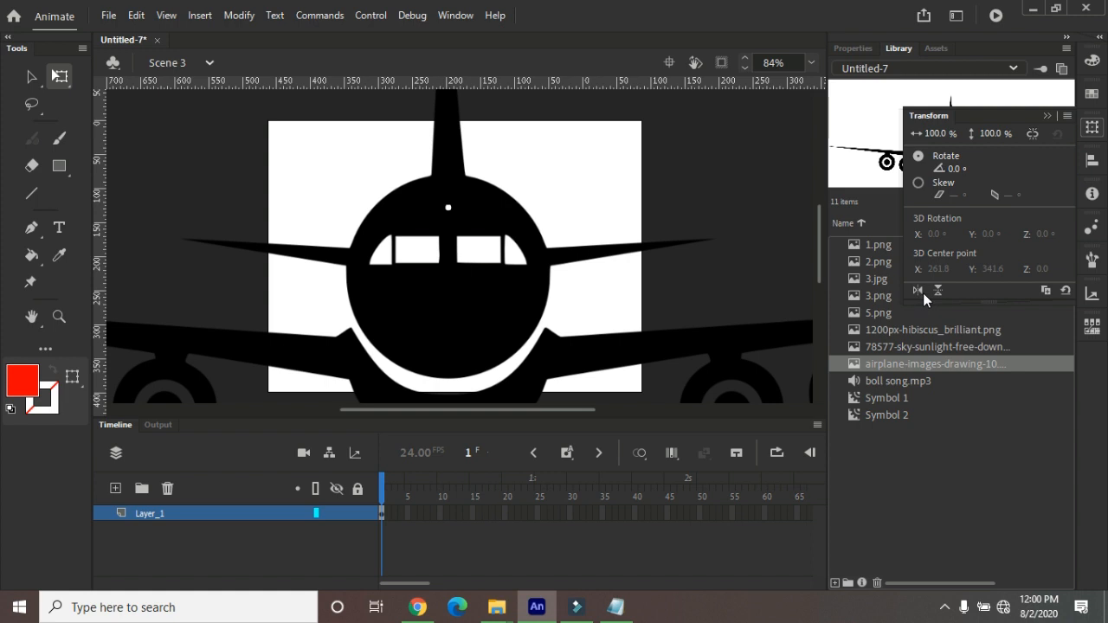
click(1093, 160)
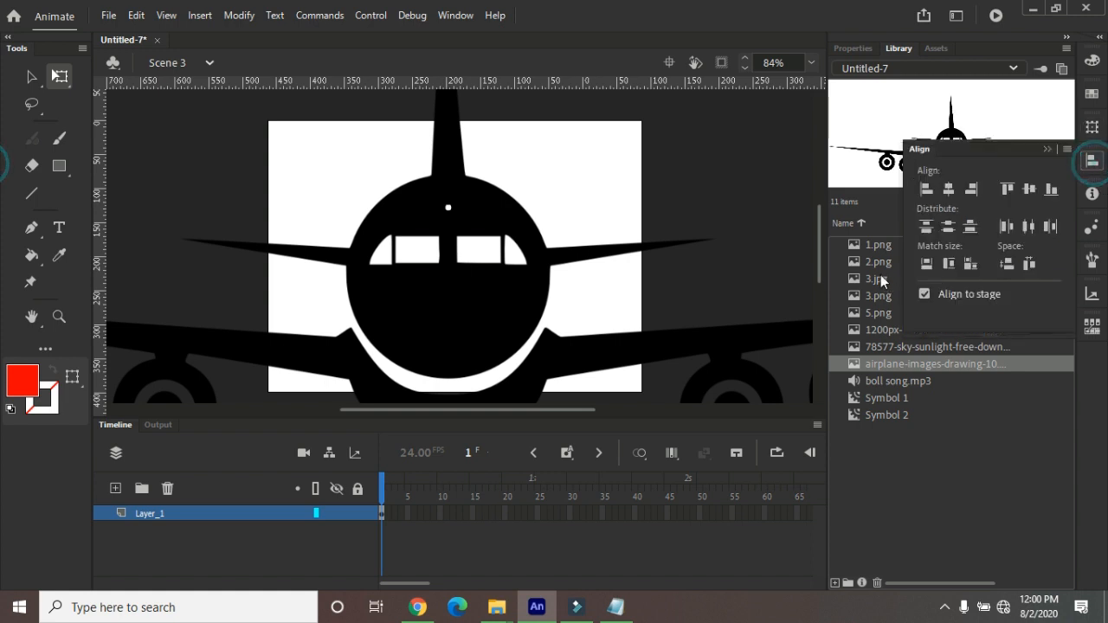
click(928, 261)
click(949, 263)
click(948, 189)
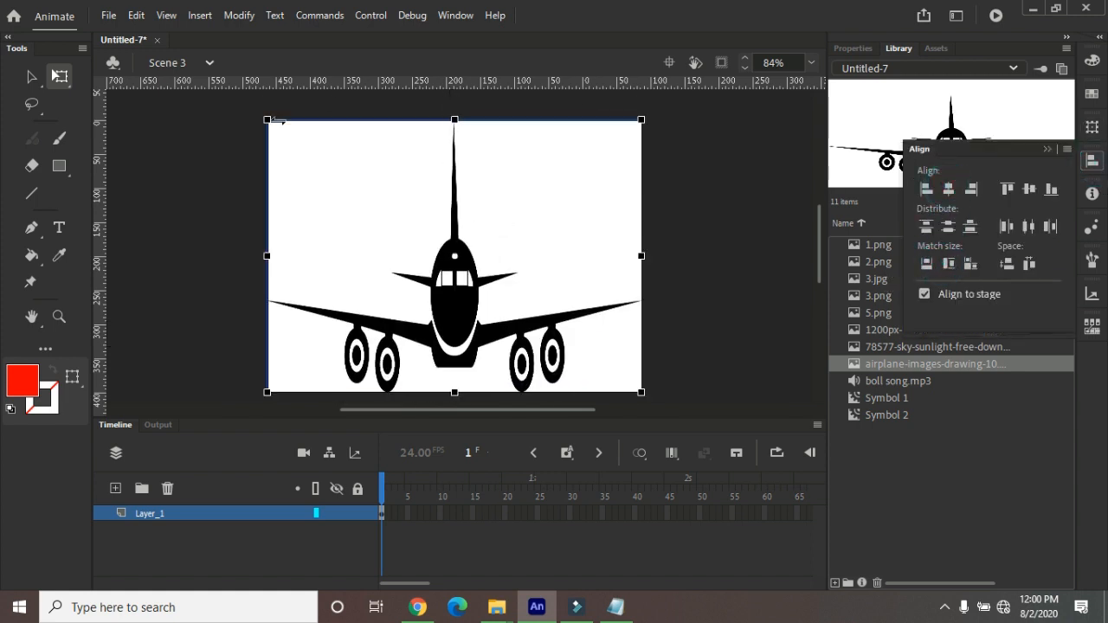
- Shrink the airplane around its centre to a small, flat shape about a quarter of the stage width
drag(454, 122, 448, 212)
drag(645, 256, 564, 256)
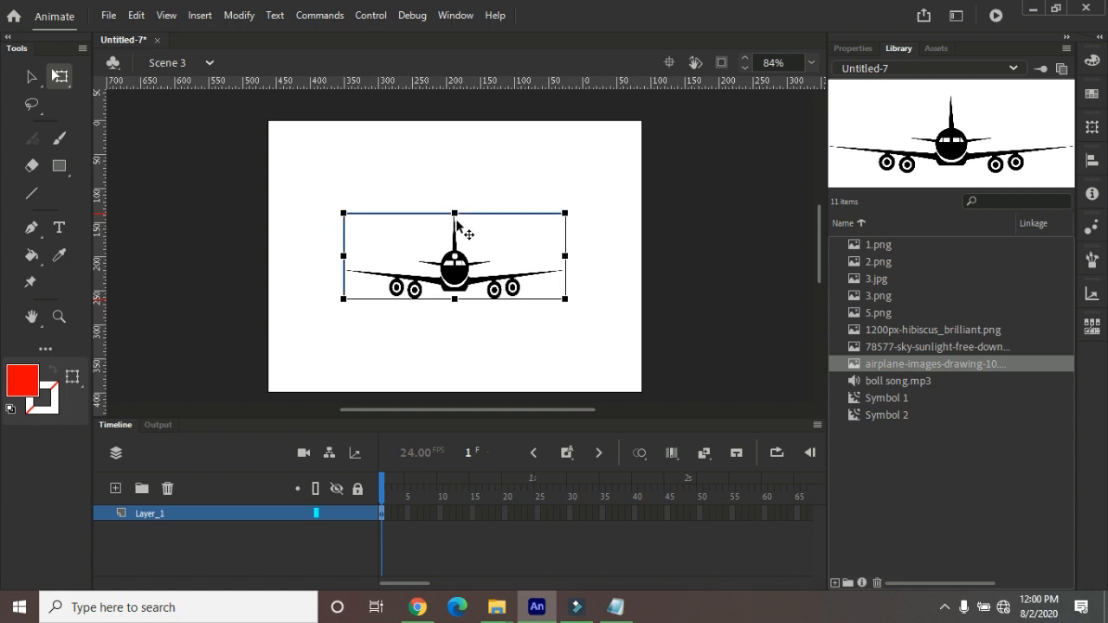
mouse_move(453, 213)
mouse_down()
mouse_move(453, 241)
mouse_move(455, 230)
mouse_up()
drag(567, 282, 482, 262)
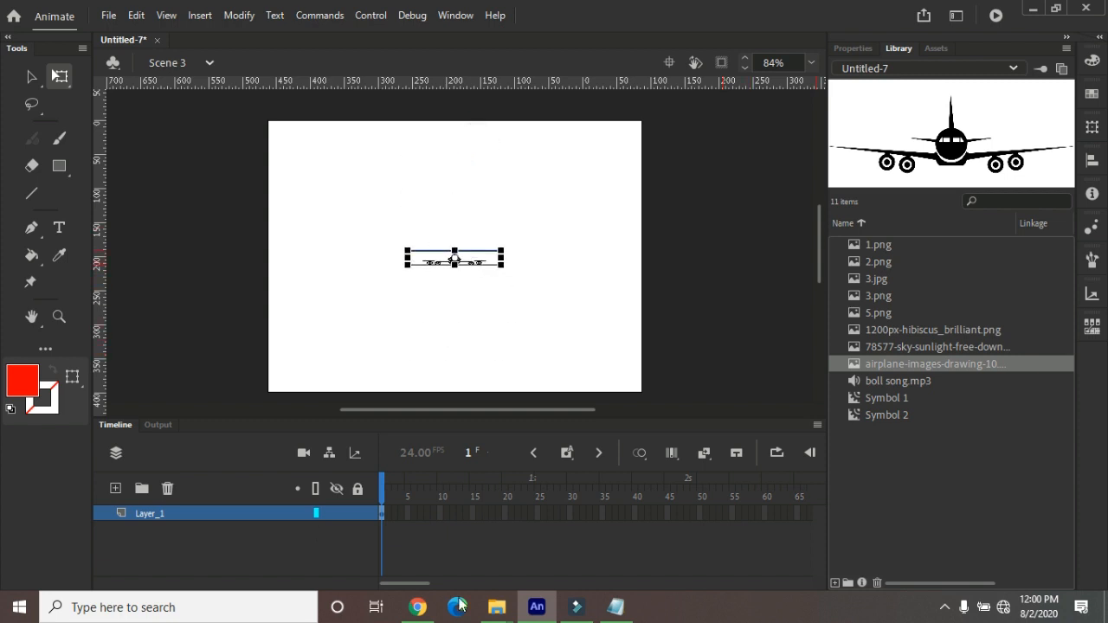
- Extend Layer_1 to frame 55 and create a motion tween on it, converting the airplane to a symbol
click(734, 513)
key(F5)
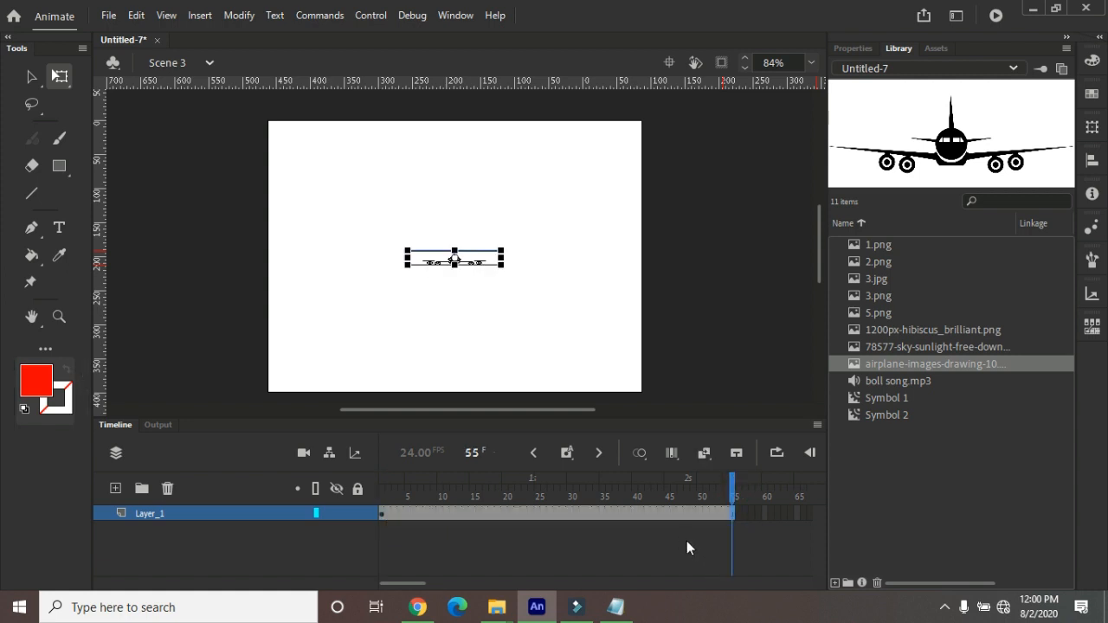
right_click(637, 517)
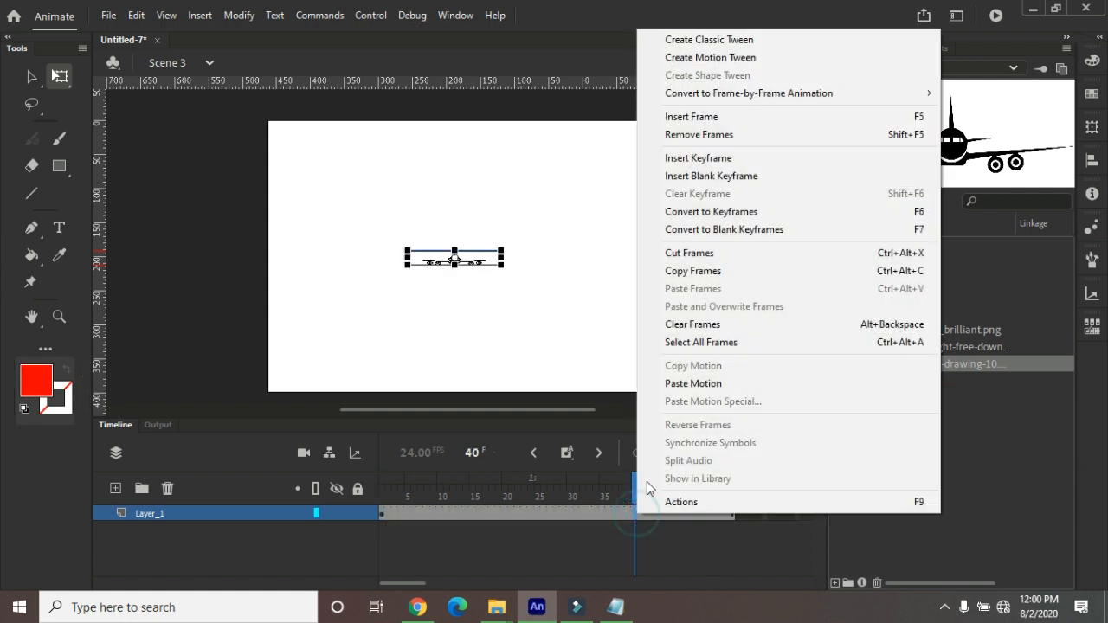
click(717, 57)
click(637, 349)
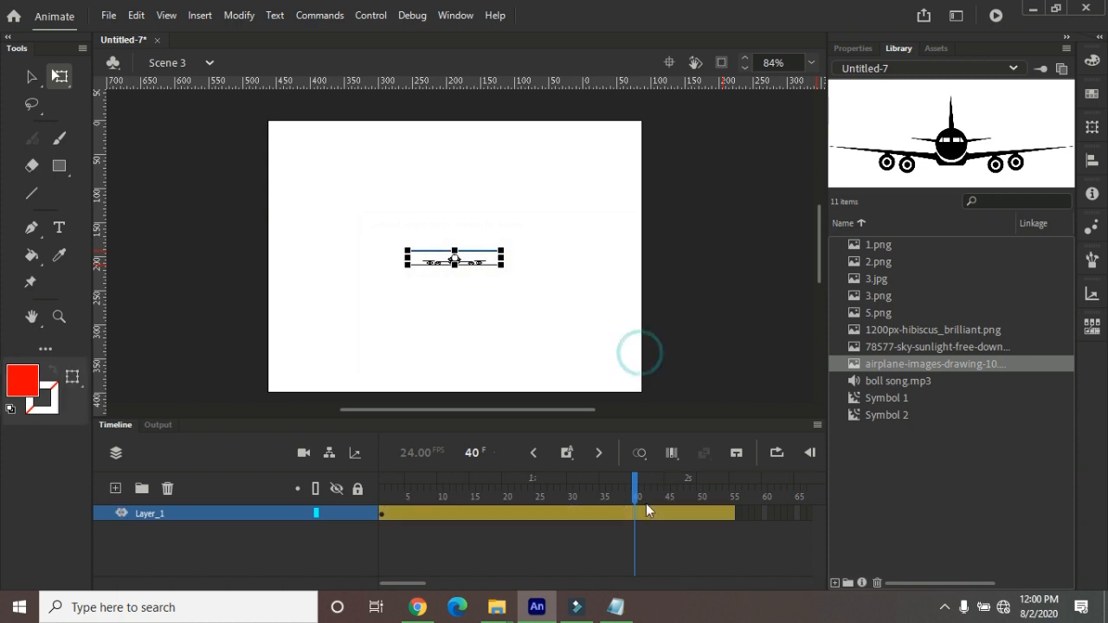
- At frame 55, enlarge the airplane to the full stage width and move it down to the stage's lower edge
drag(635, 482, 732, 484)
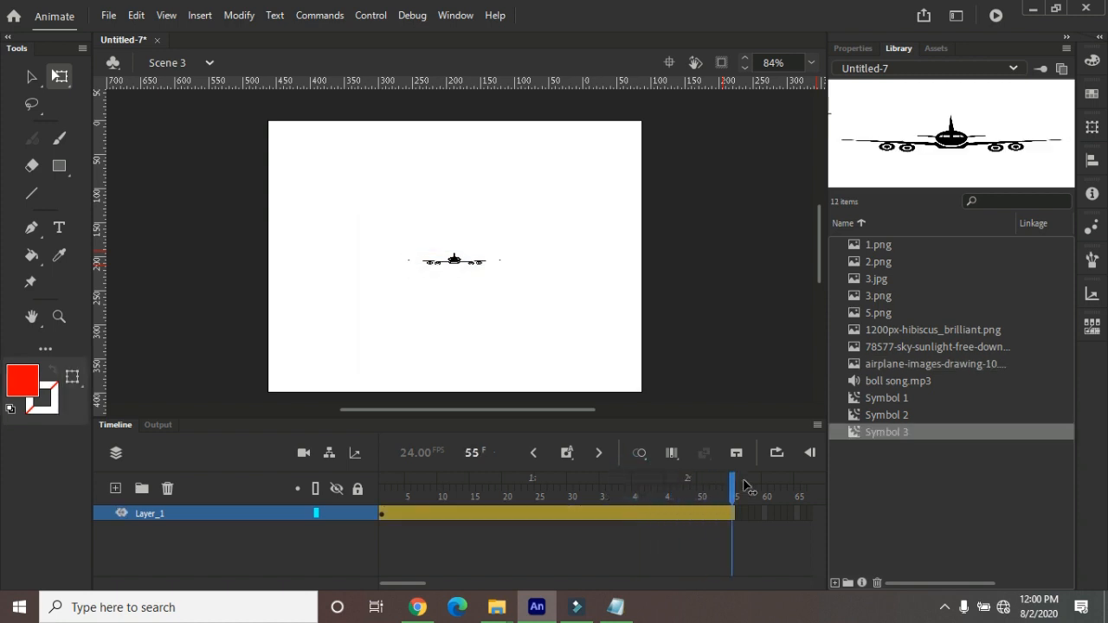
click(466, 265)
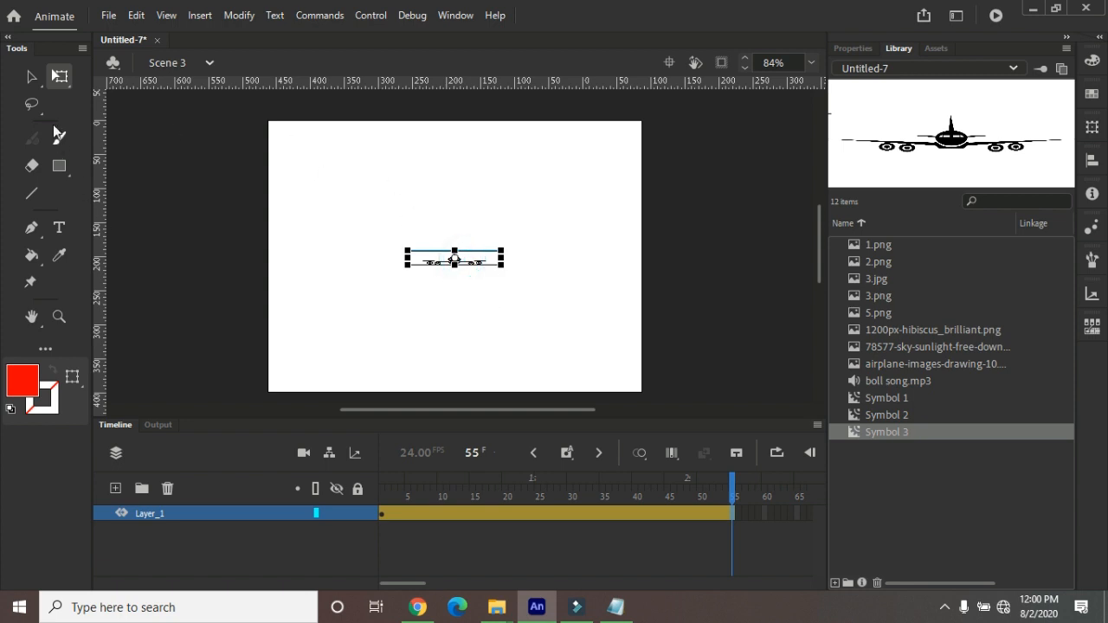
click(58, 78)
drag(502, 271, 597, 317)
click(457, 288)
drag(458, 287, 467, 339)
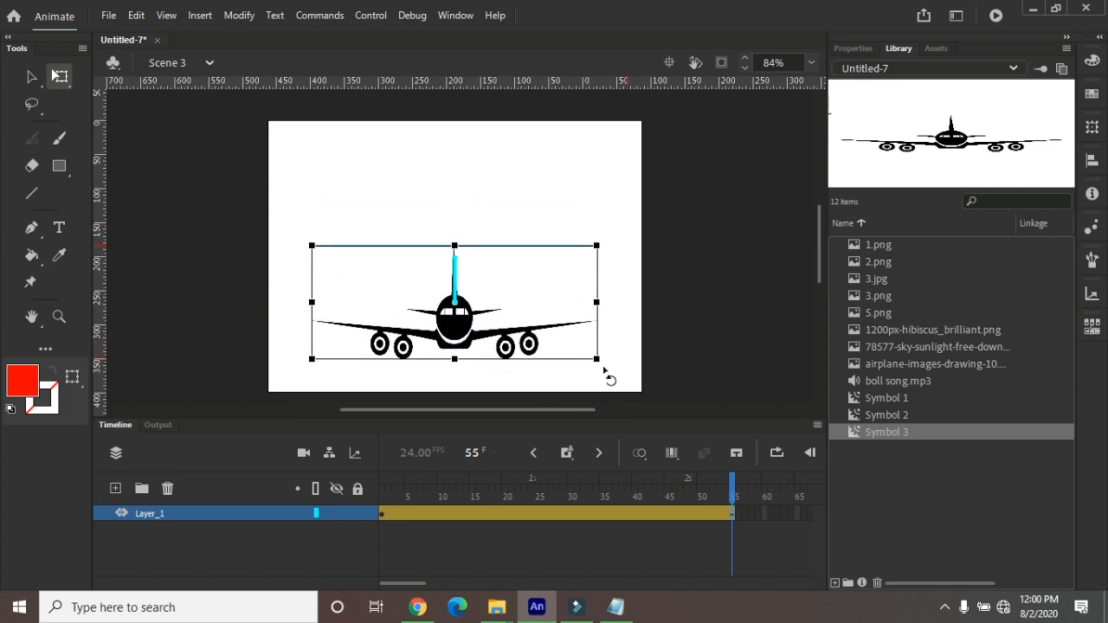
drag(594, 357, 634, 379)
drag(469, 345, 468, 353)
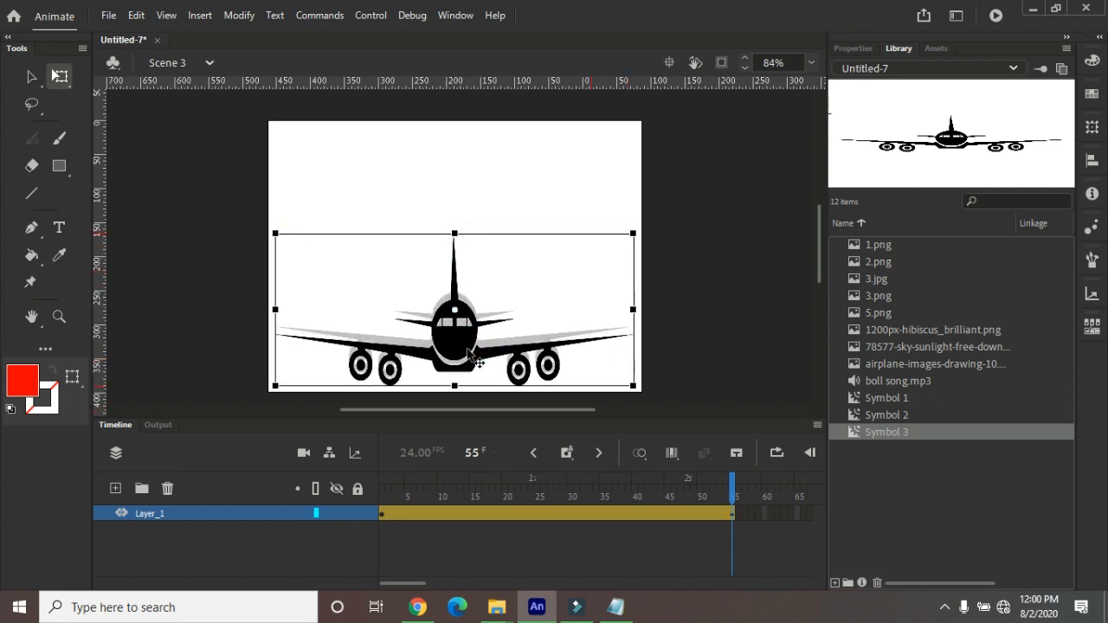
drag(632, 234, 638, 233)
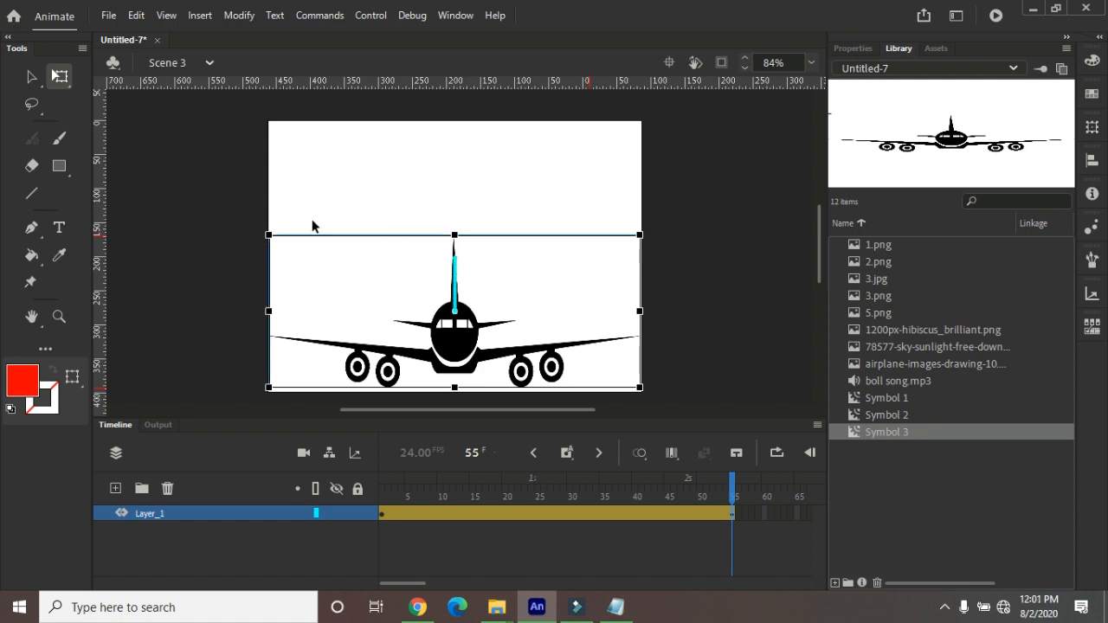
- Test the movie through the airplane scene, close the preview, and minimize the program window
key(ctrl+Return)
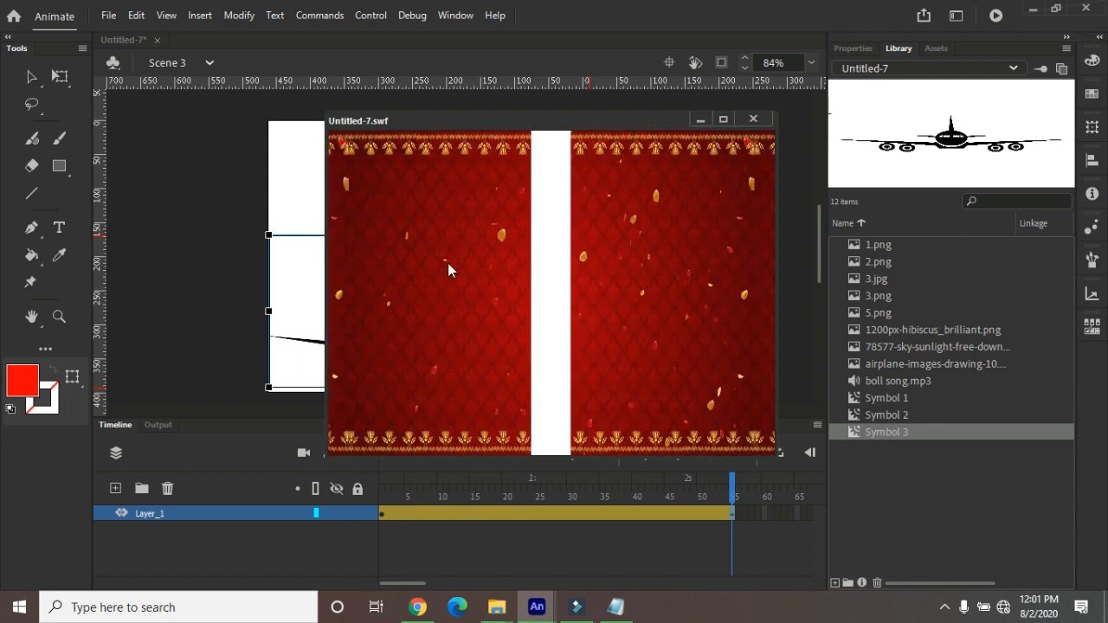
click(753, 120)
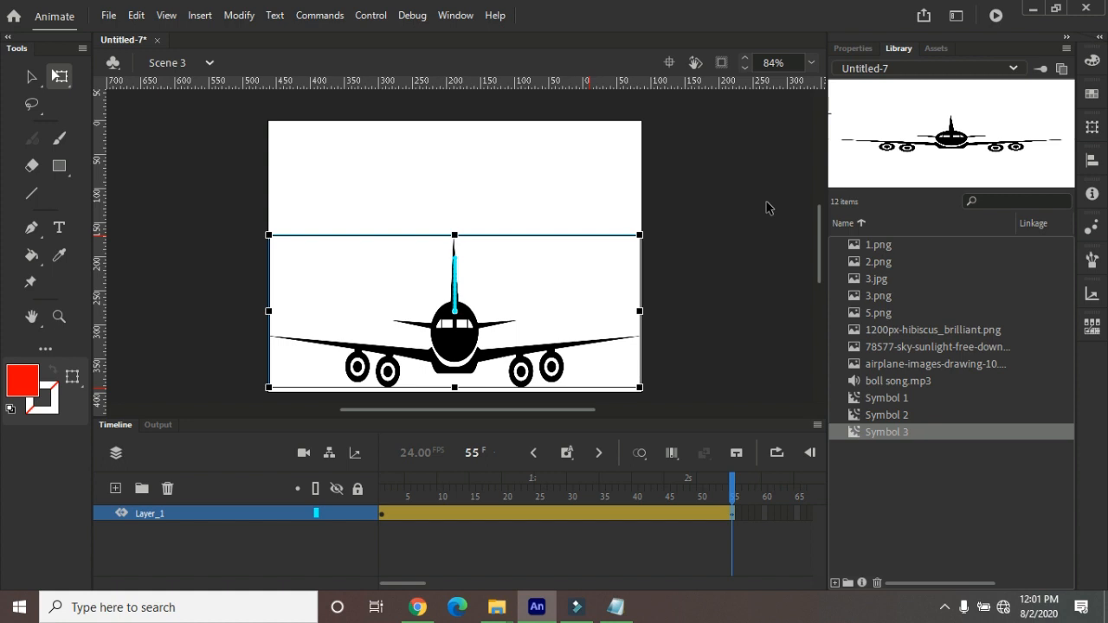
click(1036, 11)
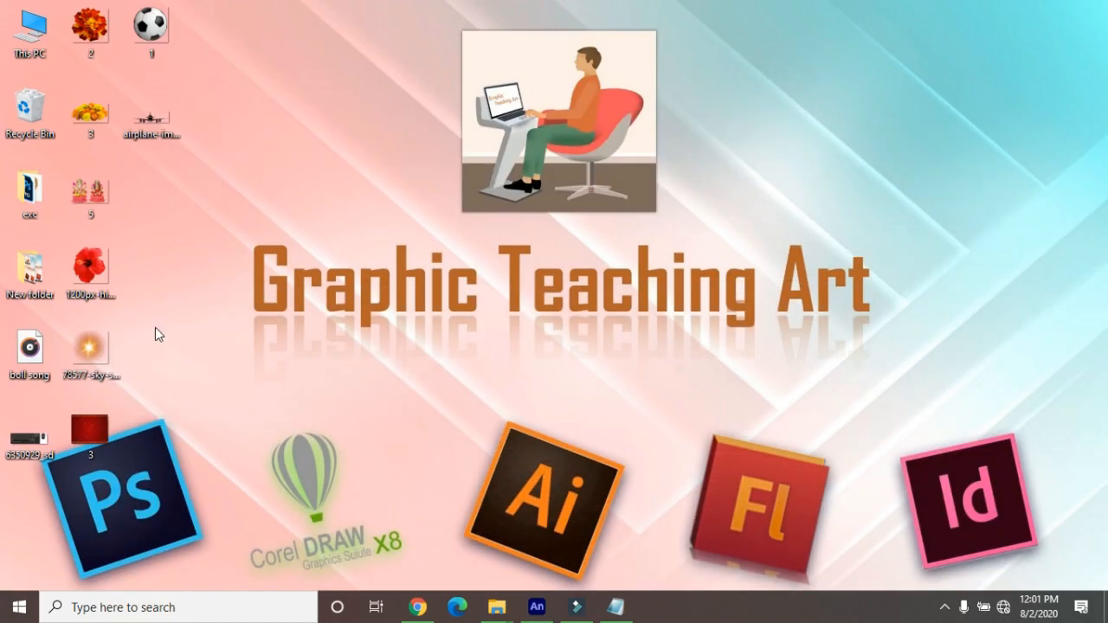